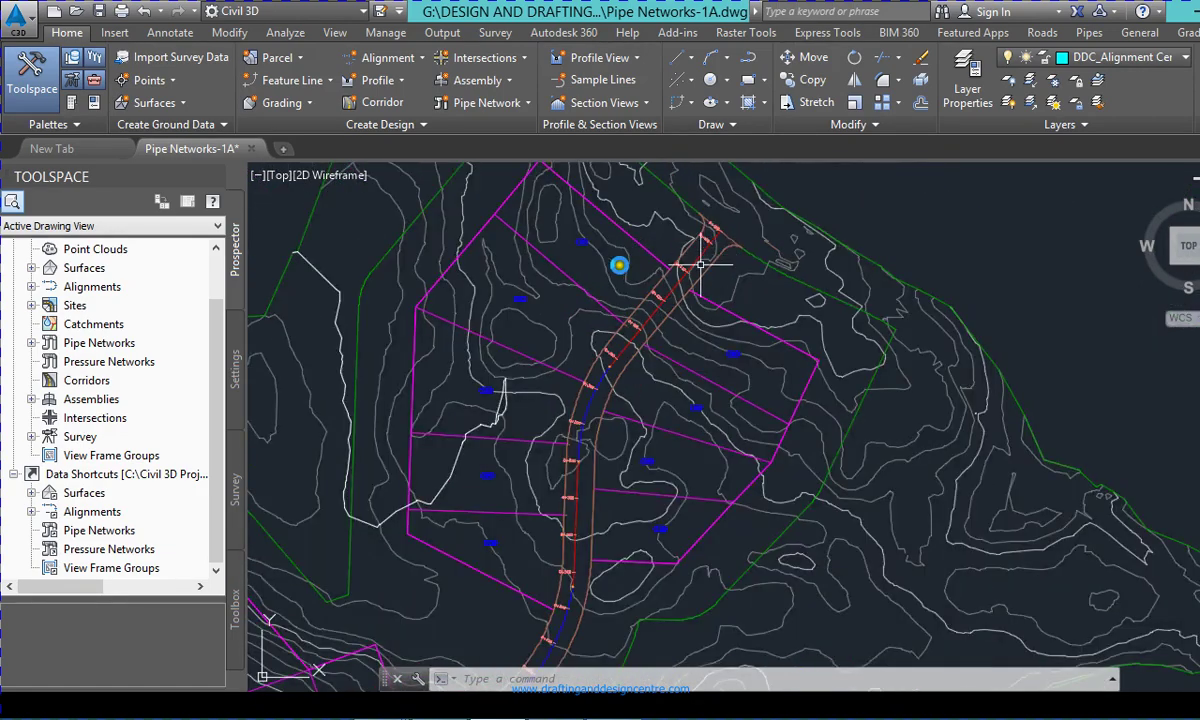
- Examine the road alignments, parcels and surface contours across the whole site plan
{"action": "scroll", "coordinate": [621, 391], "scroll_direction": "down", "scroll_amount": 3}
{"action": "scroll", "coordinate": [658, 268], "scroll_direction": "down", "scroll_amount": 5}
{"action": "scroll", "coordinate": [630, 282], "scroll_direction": "up", "scroll_amount": 7}
{"action": "scroll", "coordinate": [665, 368], "scroll_direction": "down", "scroll_amount": 6}
{"action": "scroll", "coordinate": [640, 272], "scroll_direction": "up", "scroll_amount": 5}
{"action": "scroll", "coordinate": [645, 255], "scroll_direction": "down", "scroll_amount": 5}
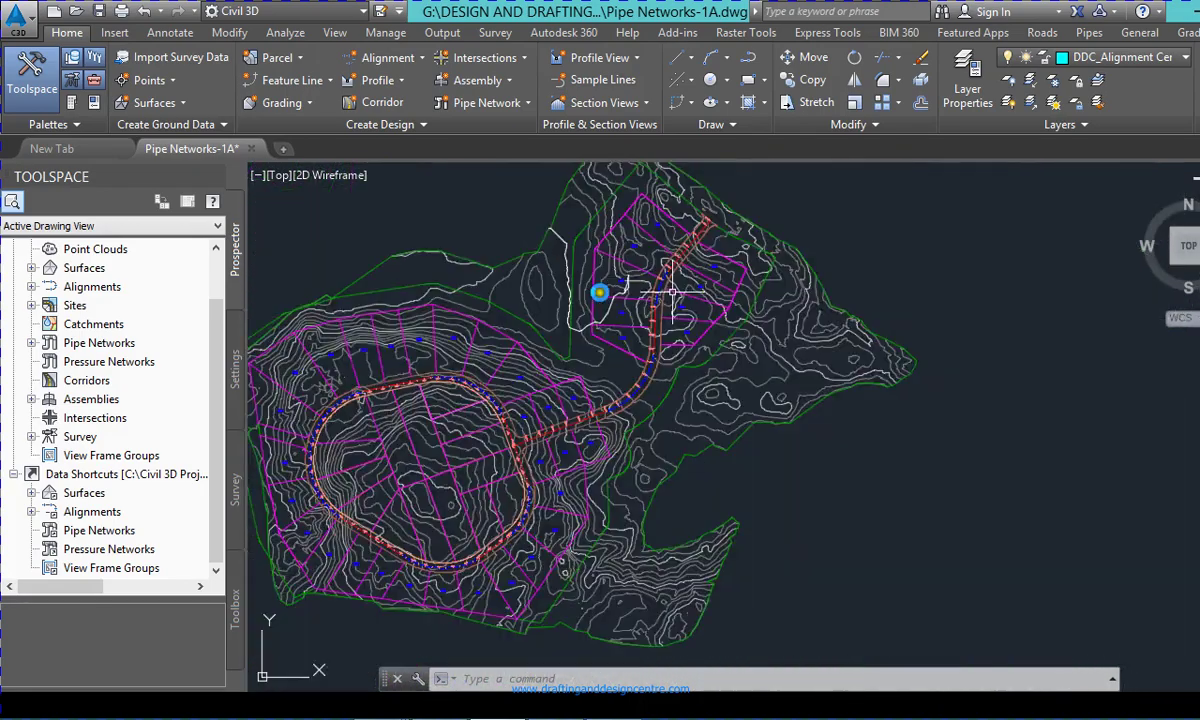
{"action": "scroll", "coordinate": [625, 245], "scroll_direction": "up", "scroll_amount": 4}
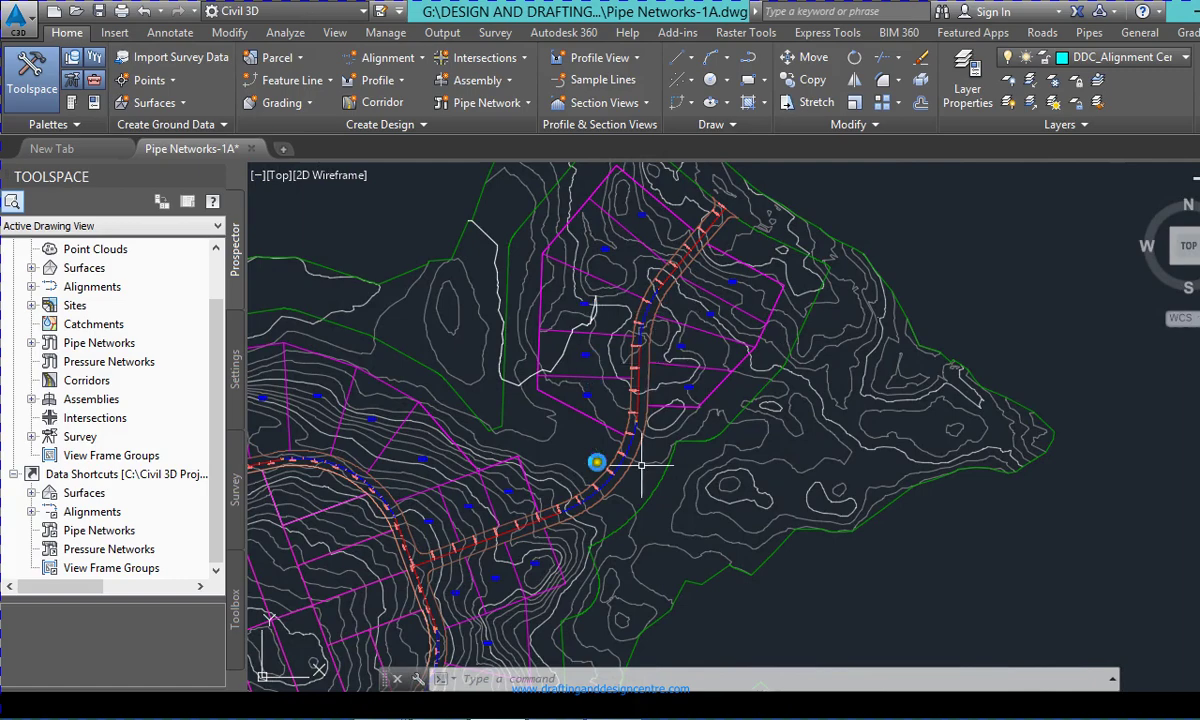
{"action": "scroll", "coordinate": [620, 475], "scroll_direction": "down", "scroll_amount": 4}
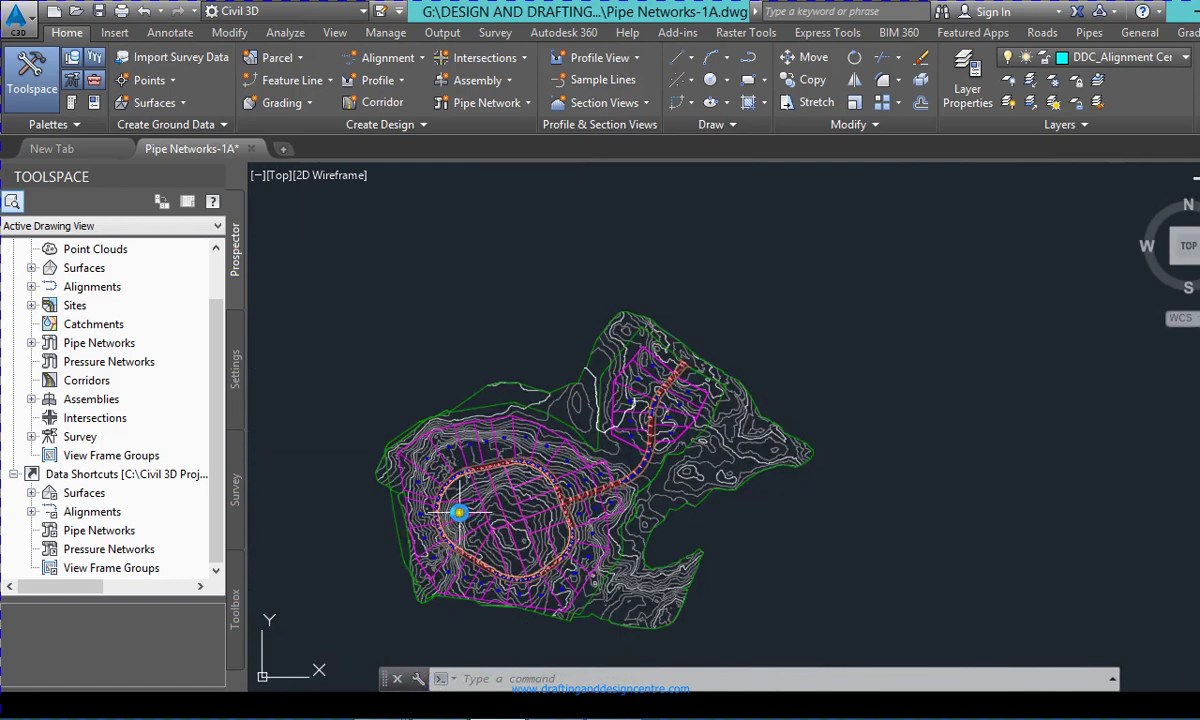
{"action": "scroll", "coordinate": [605, 383], "scroll_direction": "up", "scroll_amount": 4}
{"action": "scroll", "coordinate": [590, 400], "scroll_direction": "down", "scroll_amount": 4}
{"action": "scroll", "coordinate": [585, 410], "scroll_direction": "up", "scroll_amount": 4}
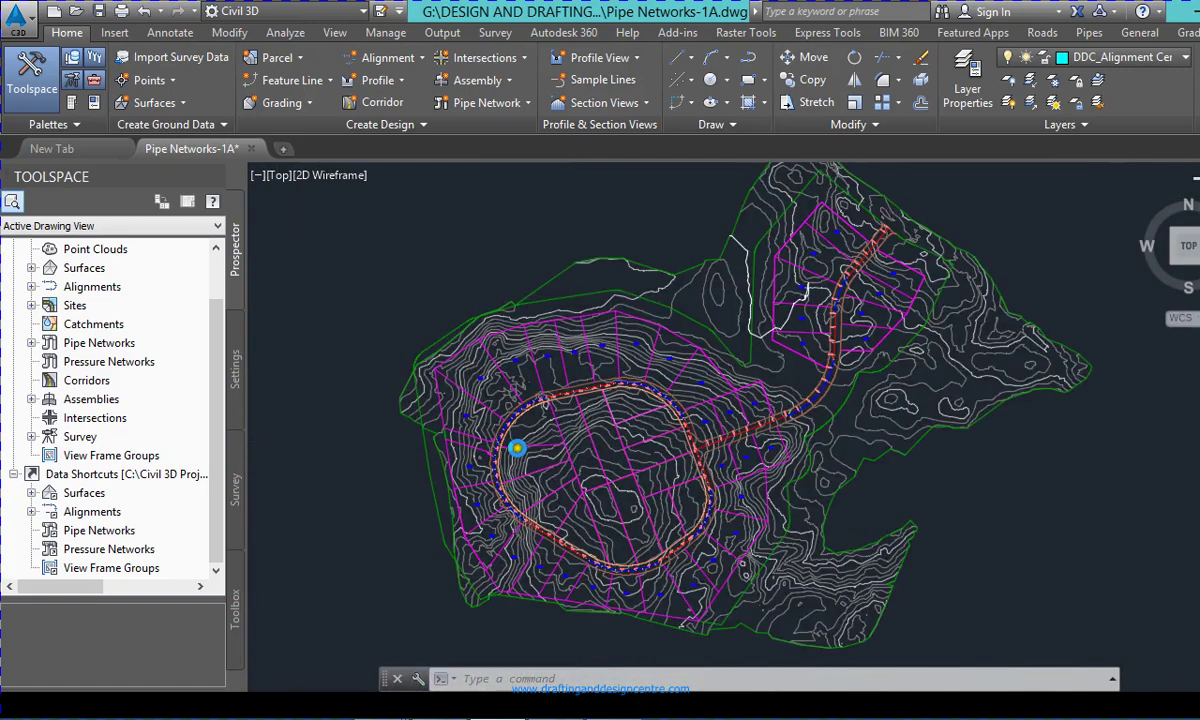
{"action": "scroll", "coordinate": [440, 490], "scroll_direction": "down", "scroll_amount": 5}
{"action": "scroll", "coordinate": [610, 425], "scroll_direction": "up", "scroll_amount": 8}
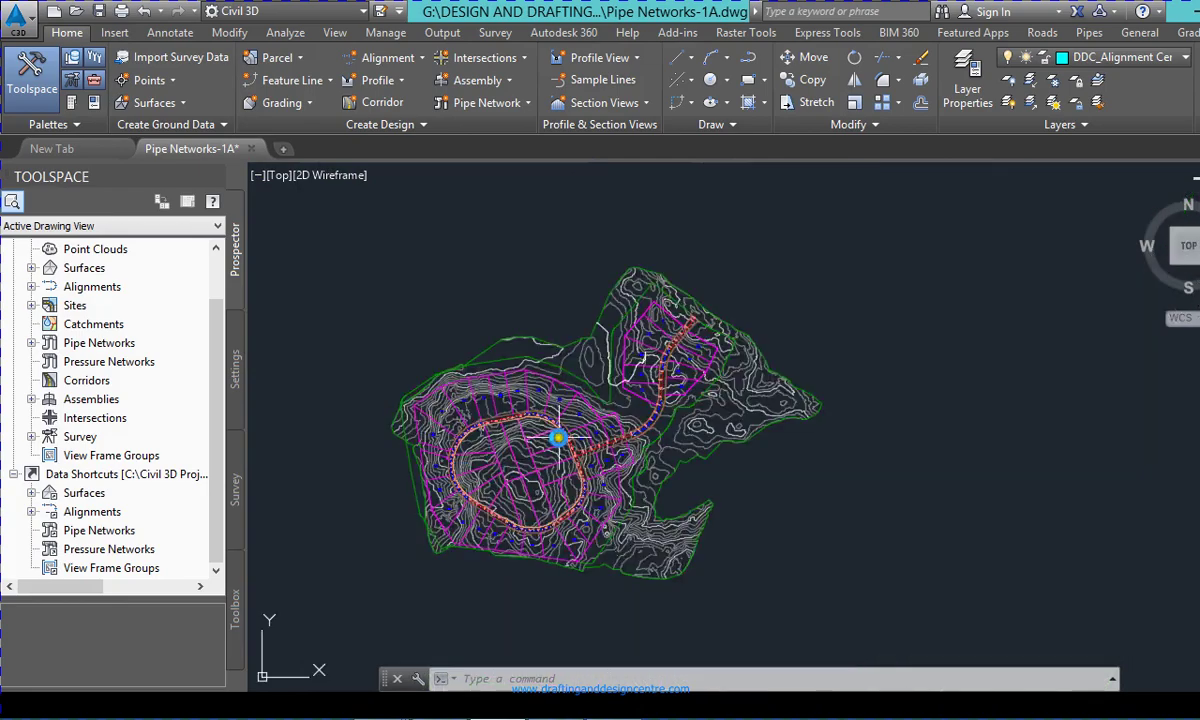
{"action": "scroll", "coordinate": [589, 621], "scroll_direction": "down", "scroll_amount": 8}
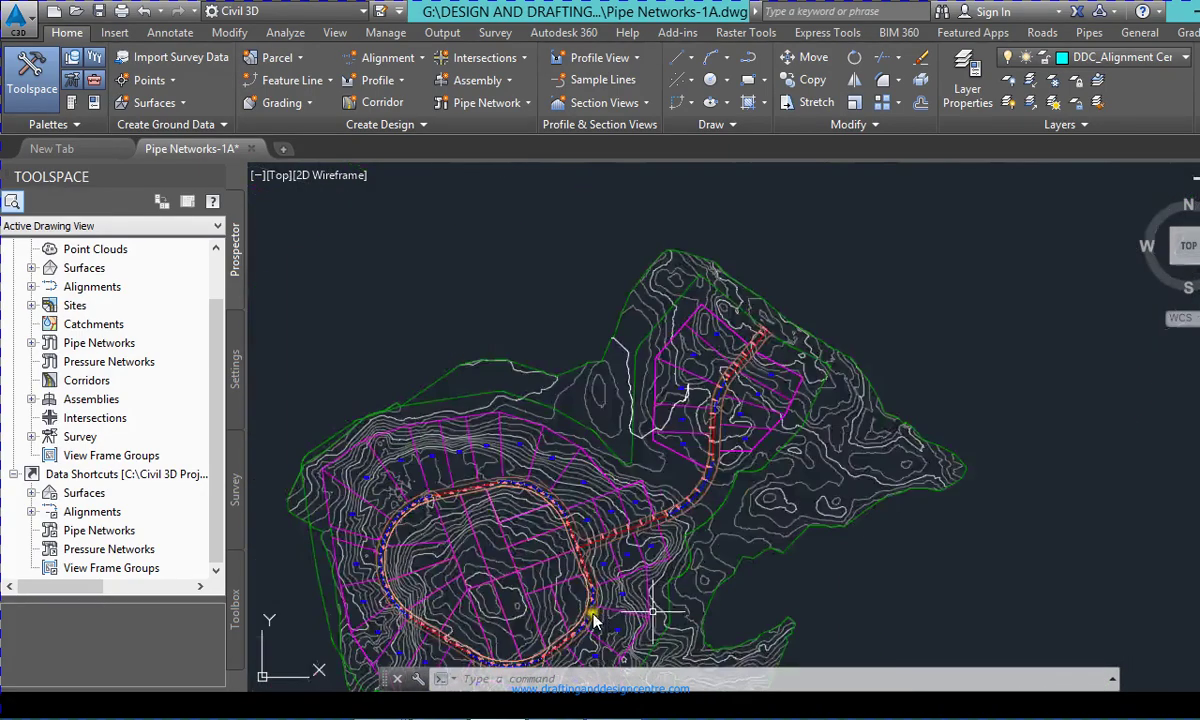
{"action": "scroll", "coordinate": [678, 383], "scroll_direction": "up", "scroll_amount": 6}
{"action": "scroll", "coordinate": [611, 214], "scroll_direction": "down", "scroll_amount": 6}
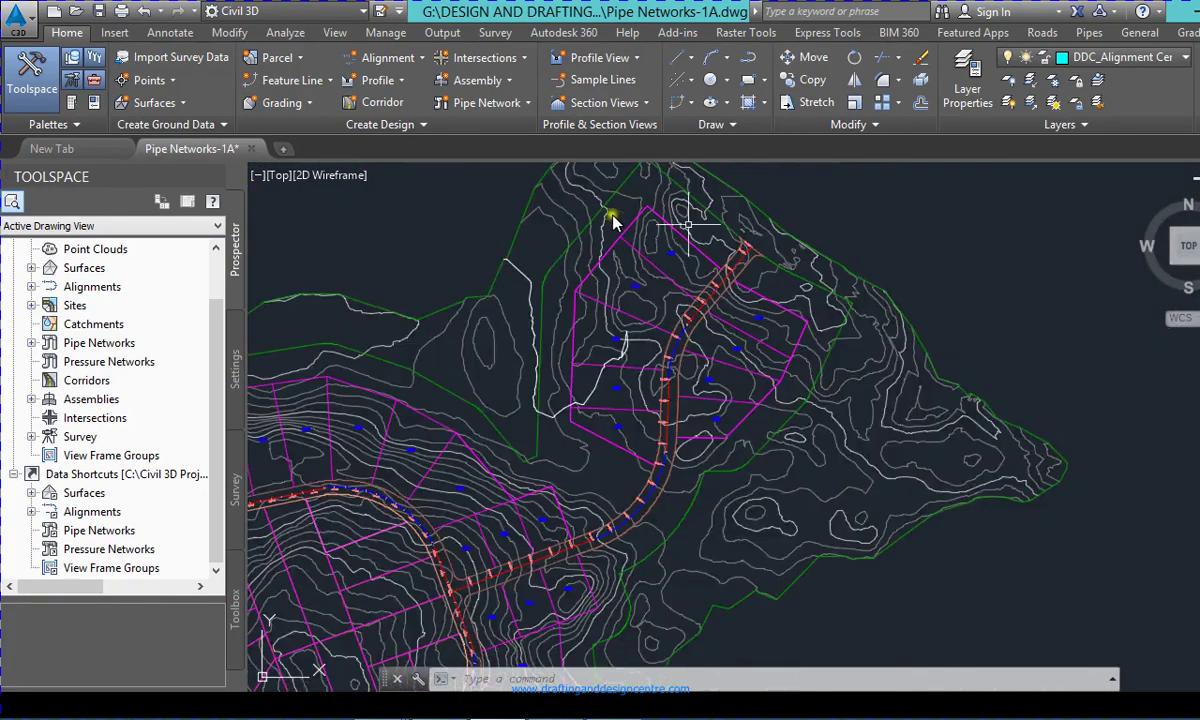
{"action": "scroll", "coordinate": [608, 352], "scroll_direction": "up", "scroll_amount": 6}
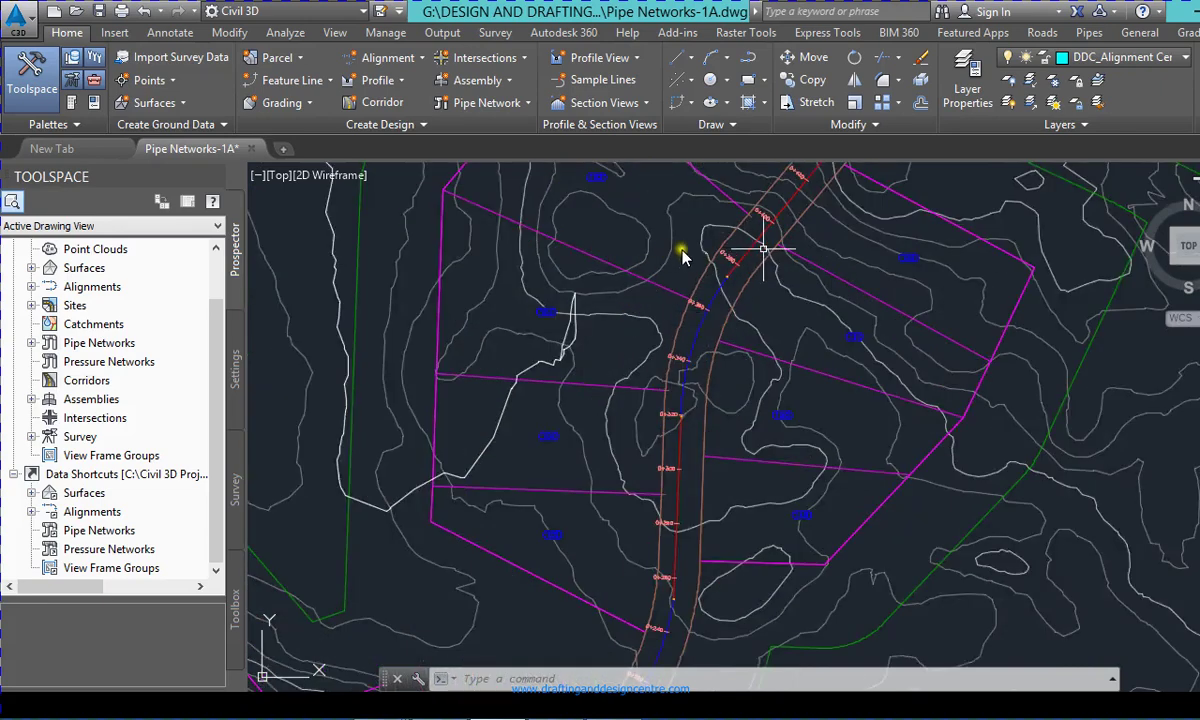
{"action": "scroll", "coordinate": [580, 342], "scroll_direction": "down", "scroll_amount": 2}
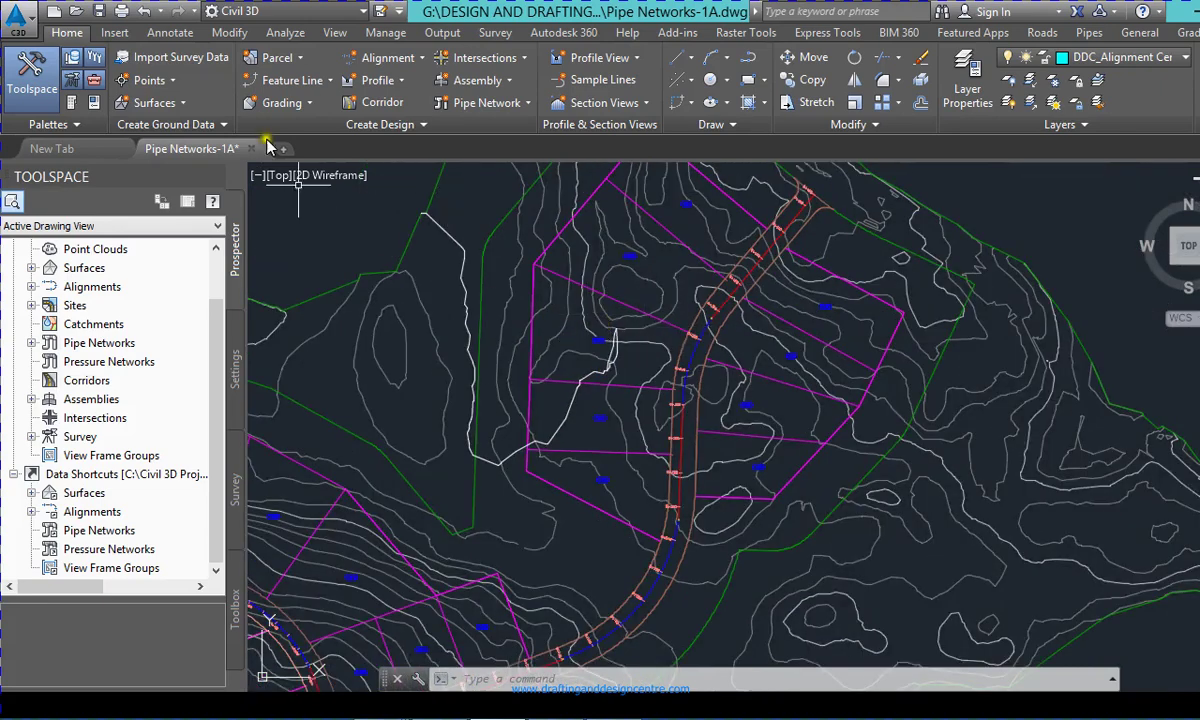
- Create a surface profile from surface EG along the full First Street alignment and start drawing it in a profile view
{"action": "left_click", "coordinate": [393, 89]}
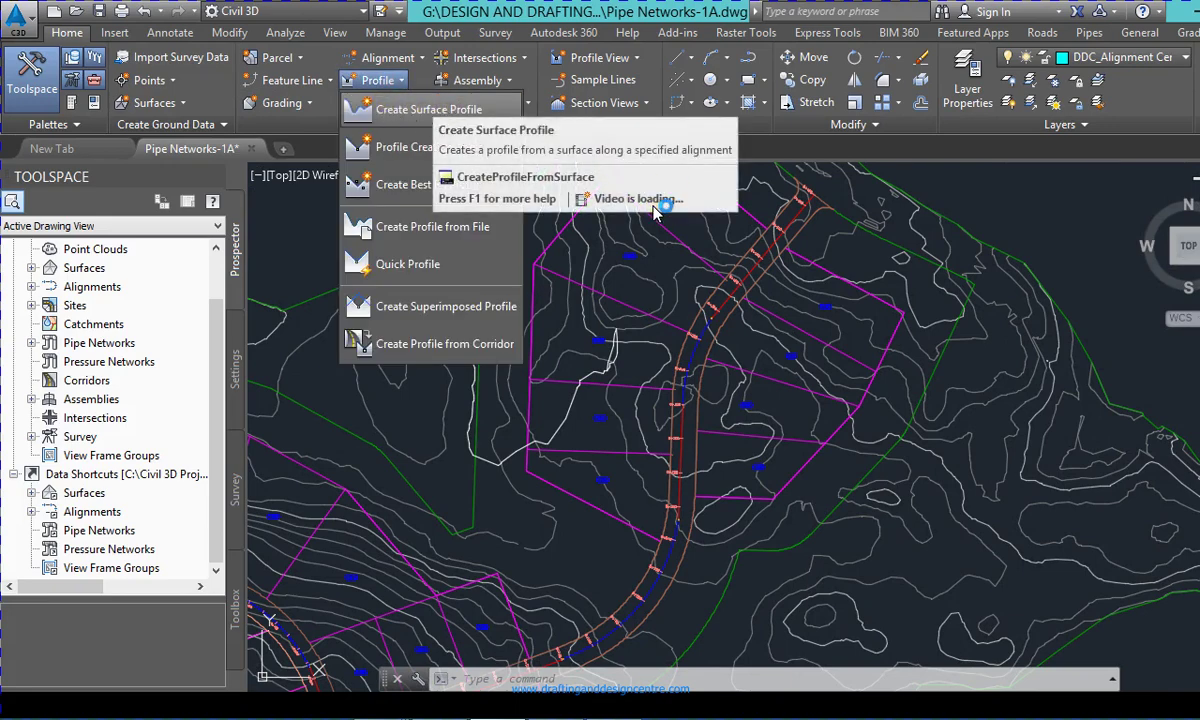
{"action": "left_click", "coordinate": [543, 140]}
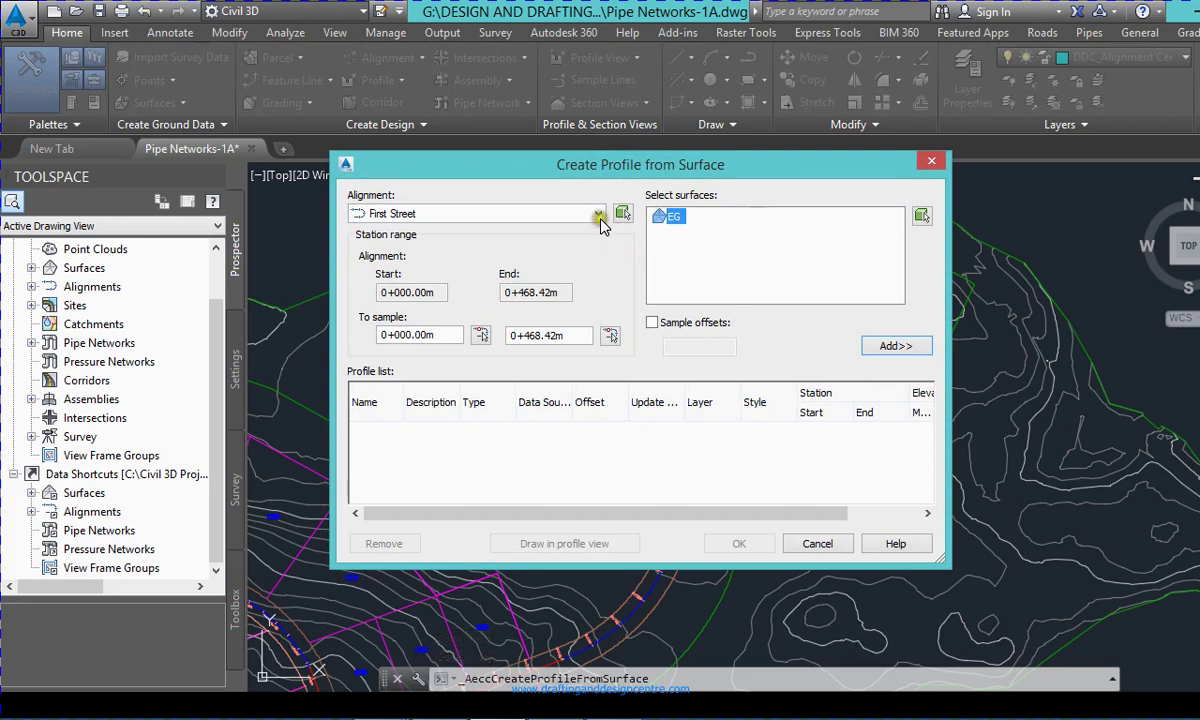
{"action": "left_click", "coordinate": [815, 345]}
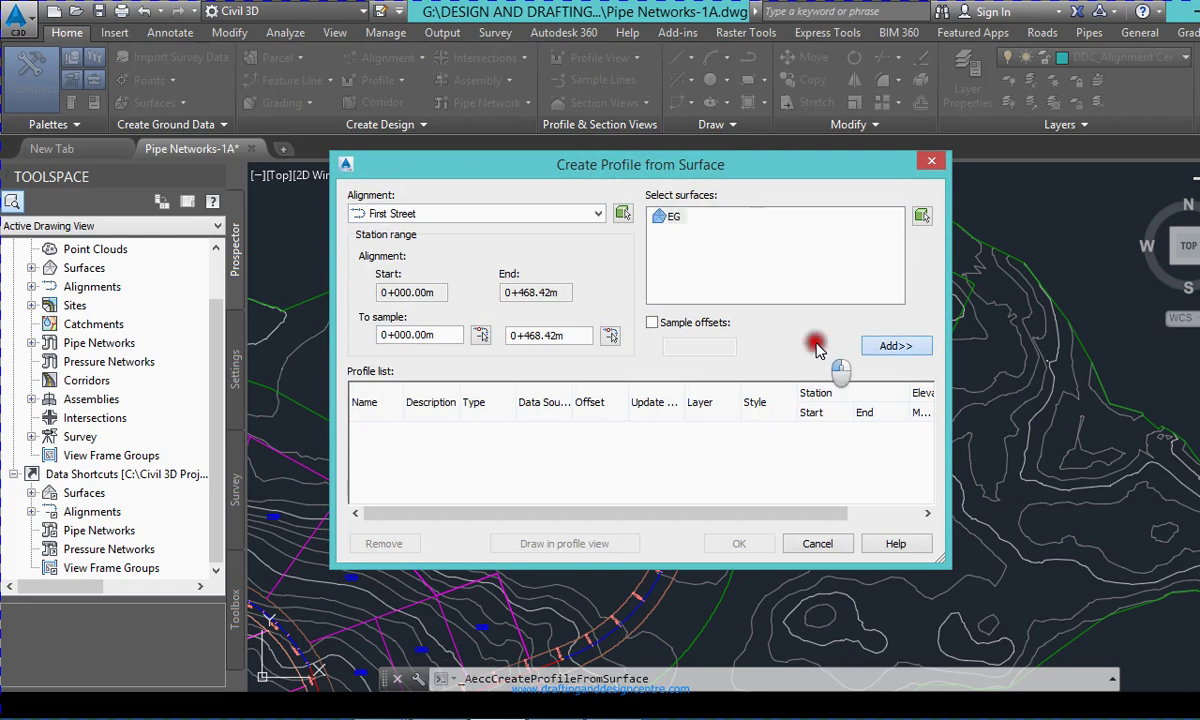
{"action": "left_click", "coordinate": [375, 285]}
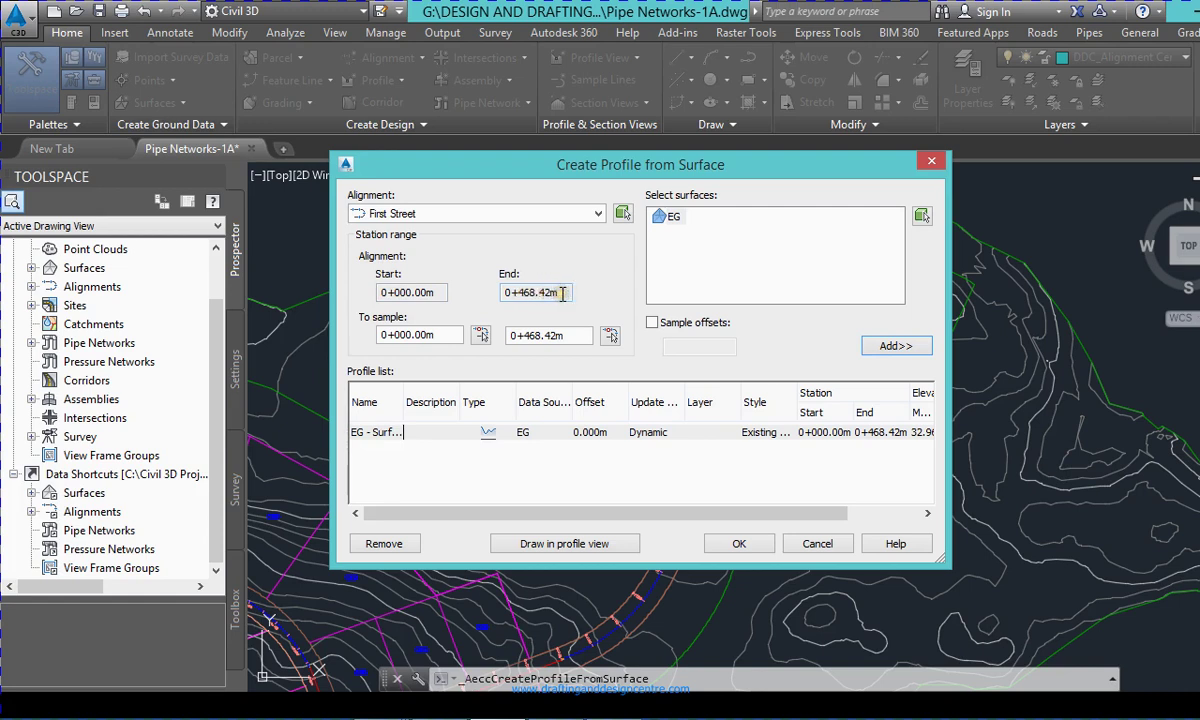
{"action": "left_click", "coordinate": [544, 544]}
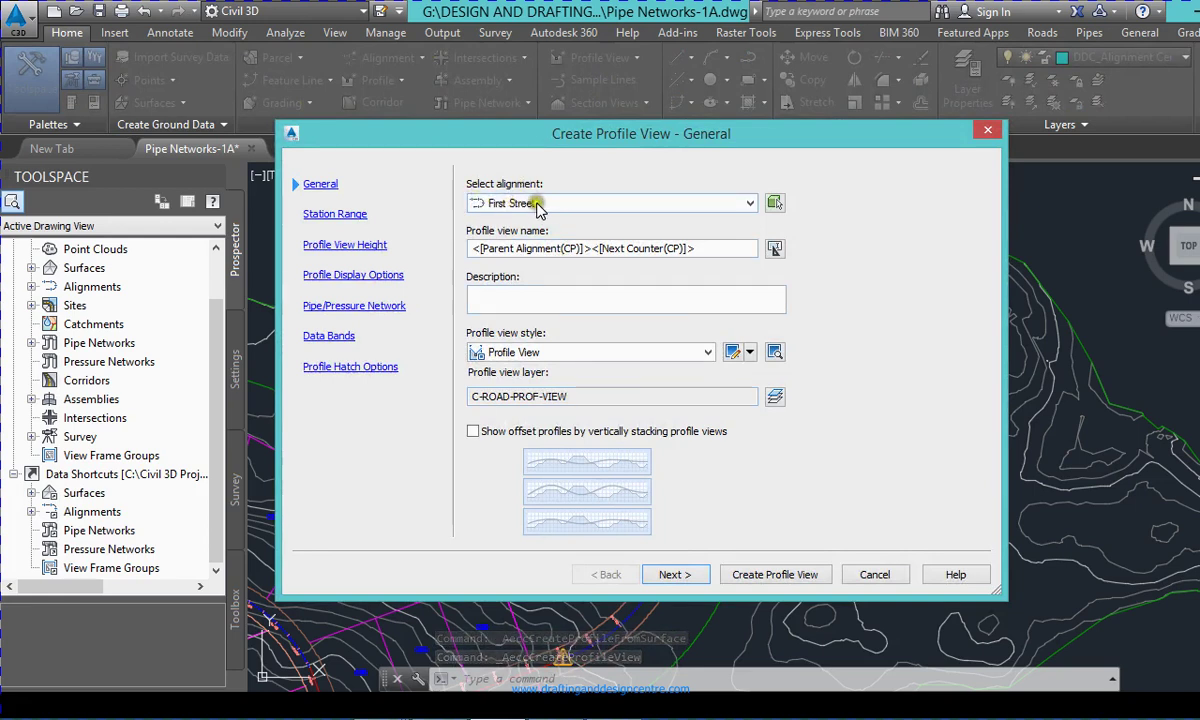
- Name the profile view "First Street Profile", give it the Standard profile view style, and continue to the station range settings
{"action": "triple_click", "coordinate": [613, 252]}
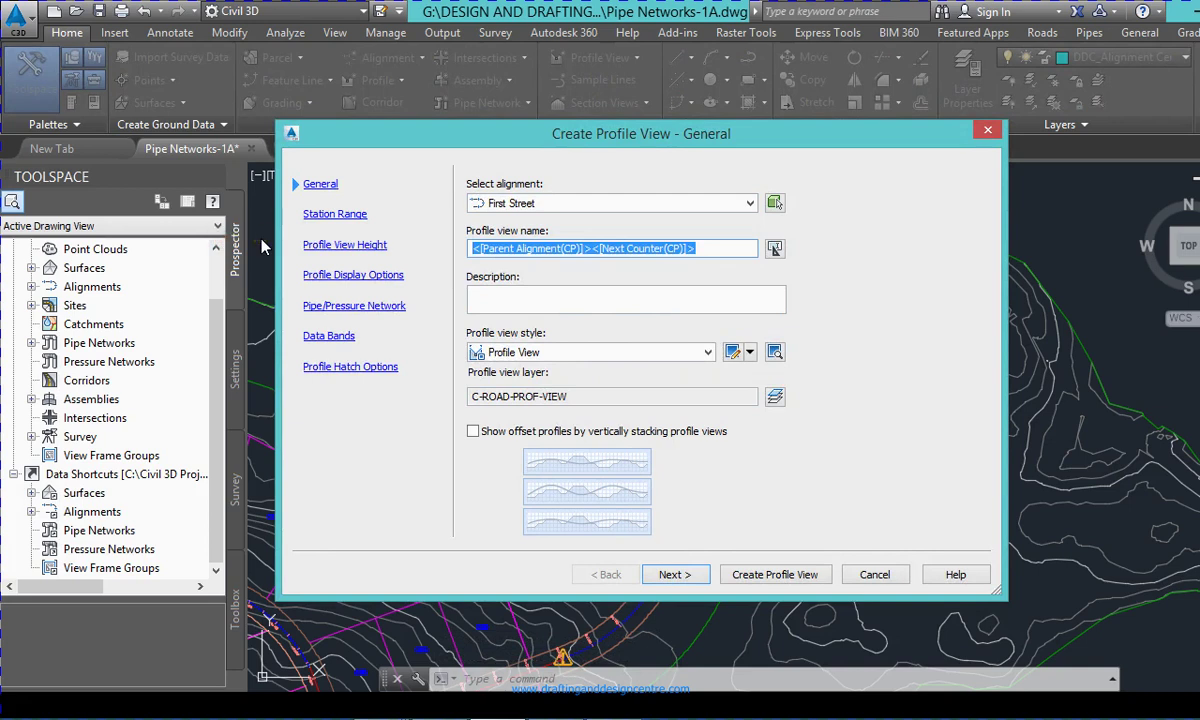
{"action": "type", "text": "First Street Profile"}
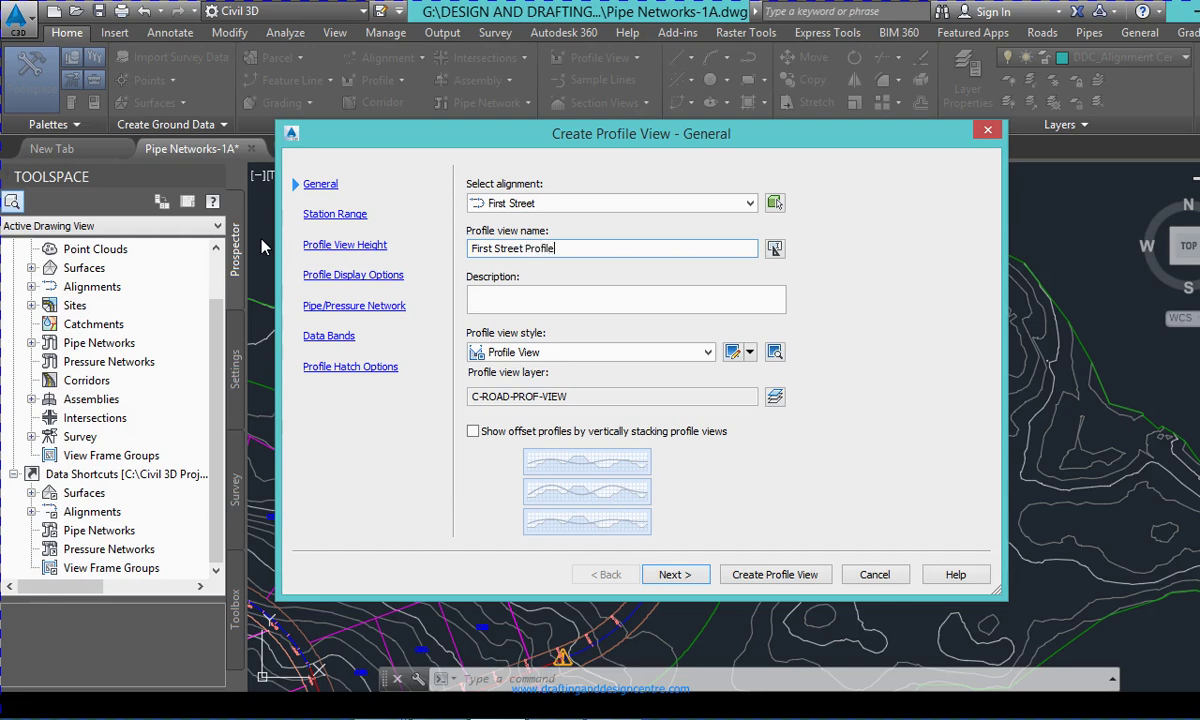
{"action": "left_click", "coordinate": [551, 298]}
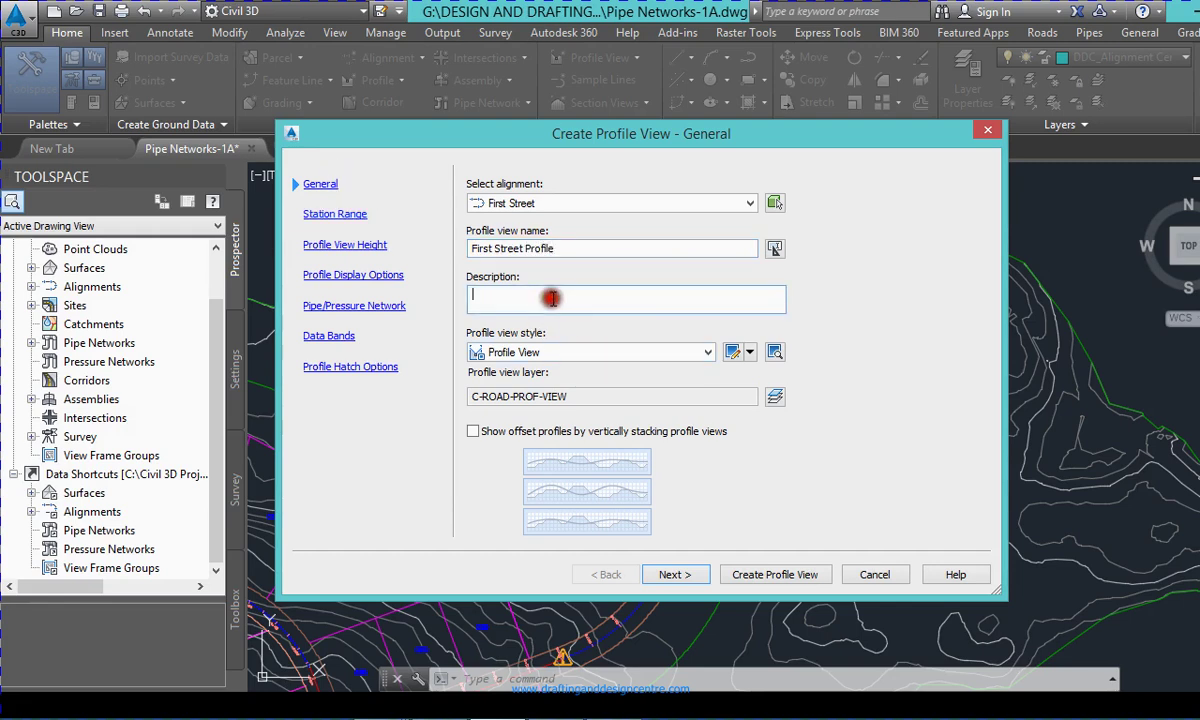
{"action": "left_click", "coordinate": [525, 352]}
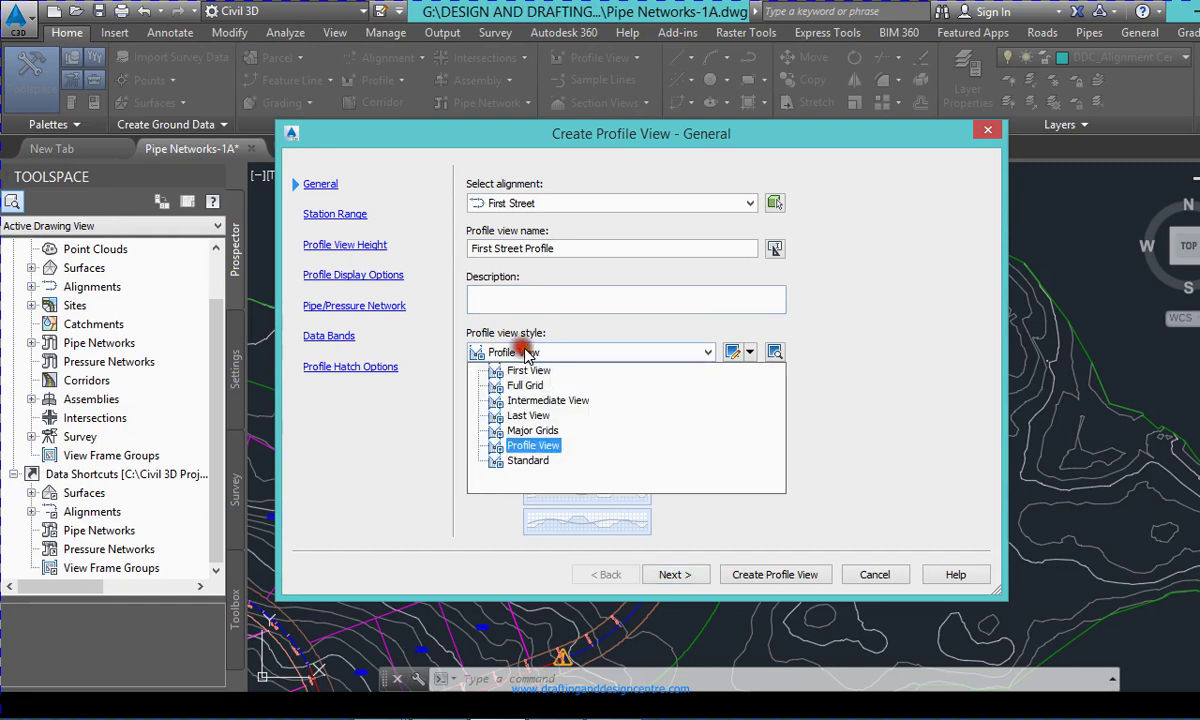
{"action": "left_click", "coordinate": [527, 353]}
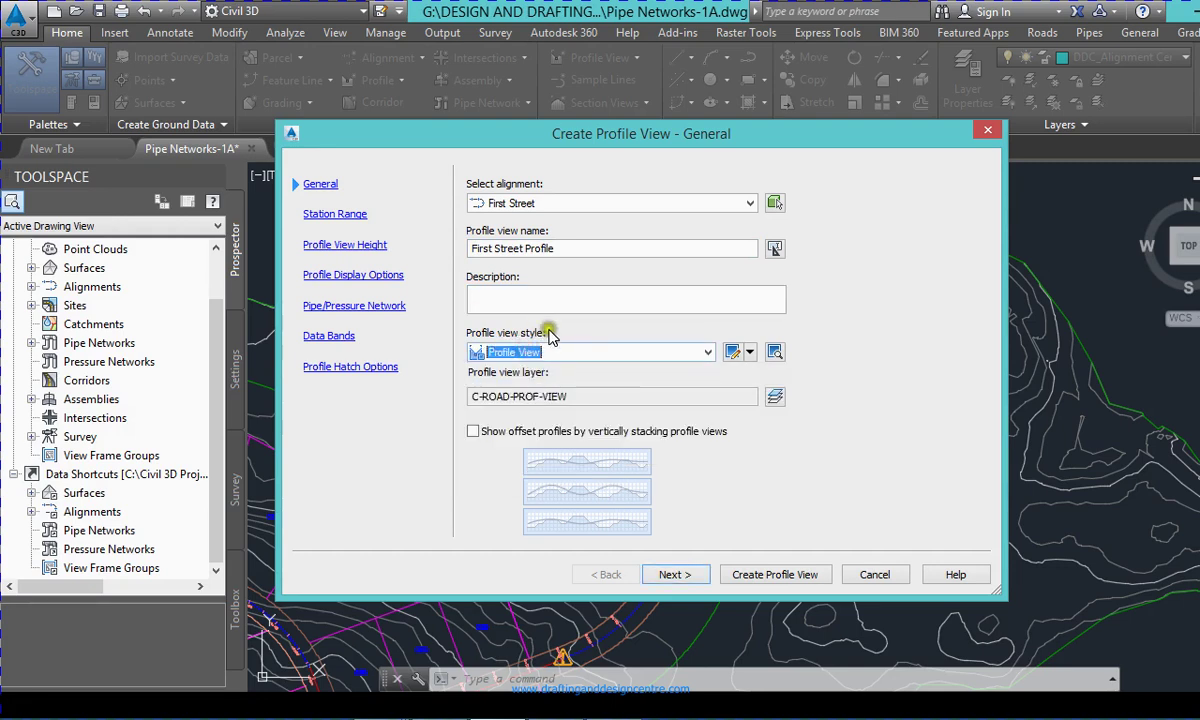
{"action": "left_click", "coordinate": [545, 352]}
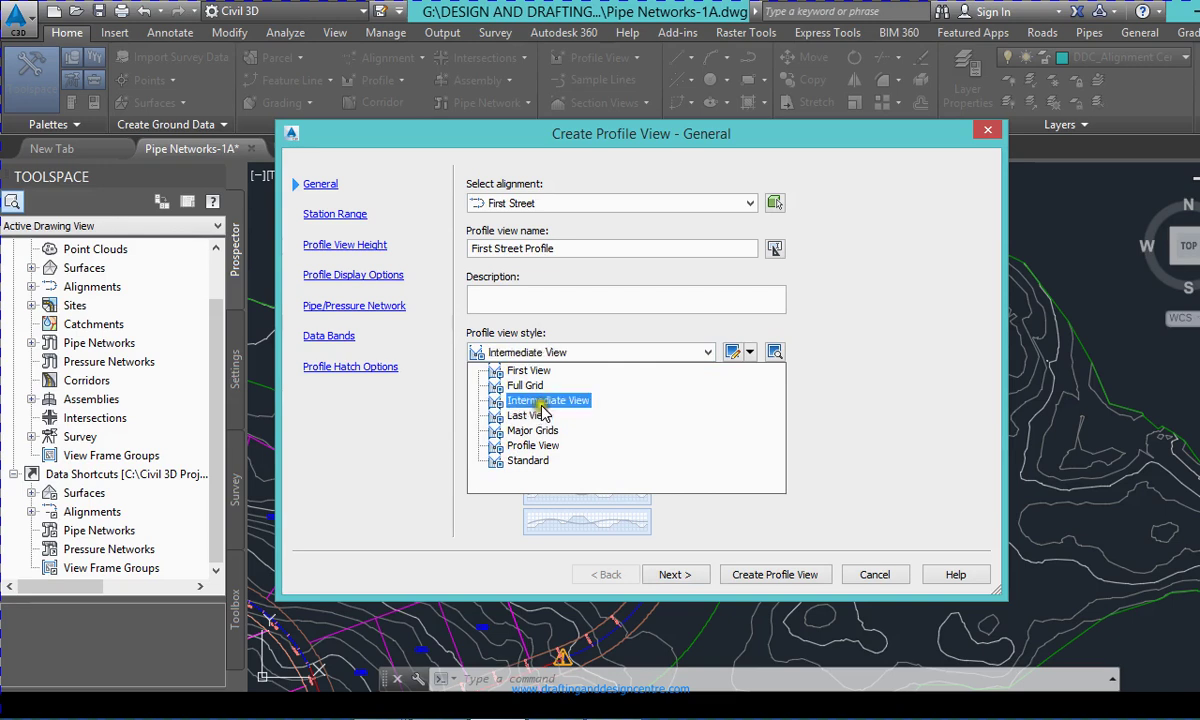
{"action": "left_click", "coordinate": [530, 460]}
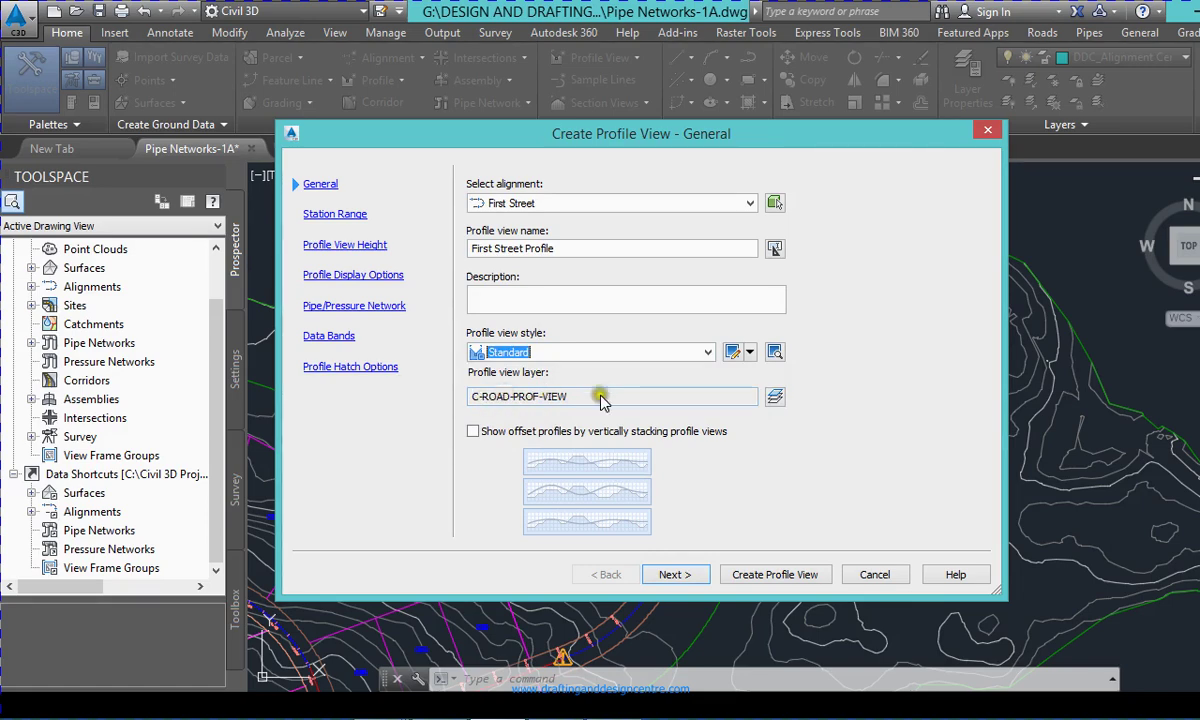
{"action": "left_click", "coordinate": [603, 578]}
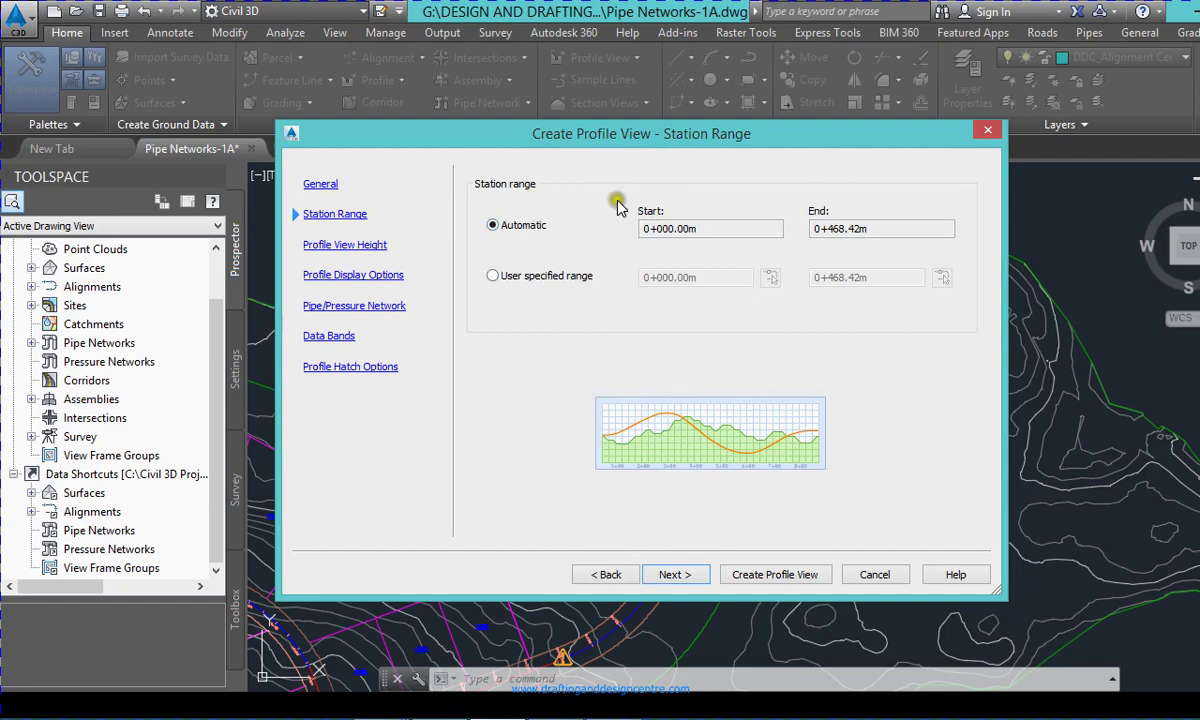
- Keep the automatic station range and set a user-specified profile view height from 25 m to 50 m
{"action": "left_click", "coordinate": [603, 226]}
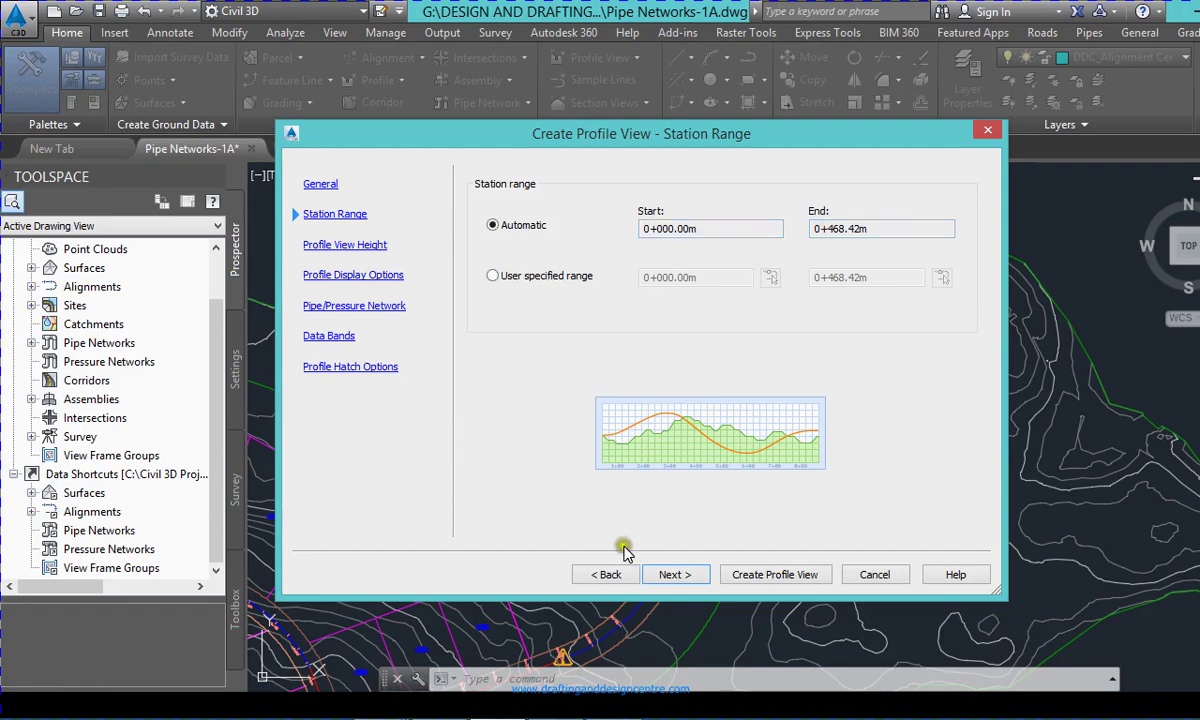
{"action": "key", "text": "Return"}
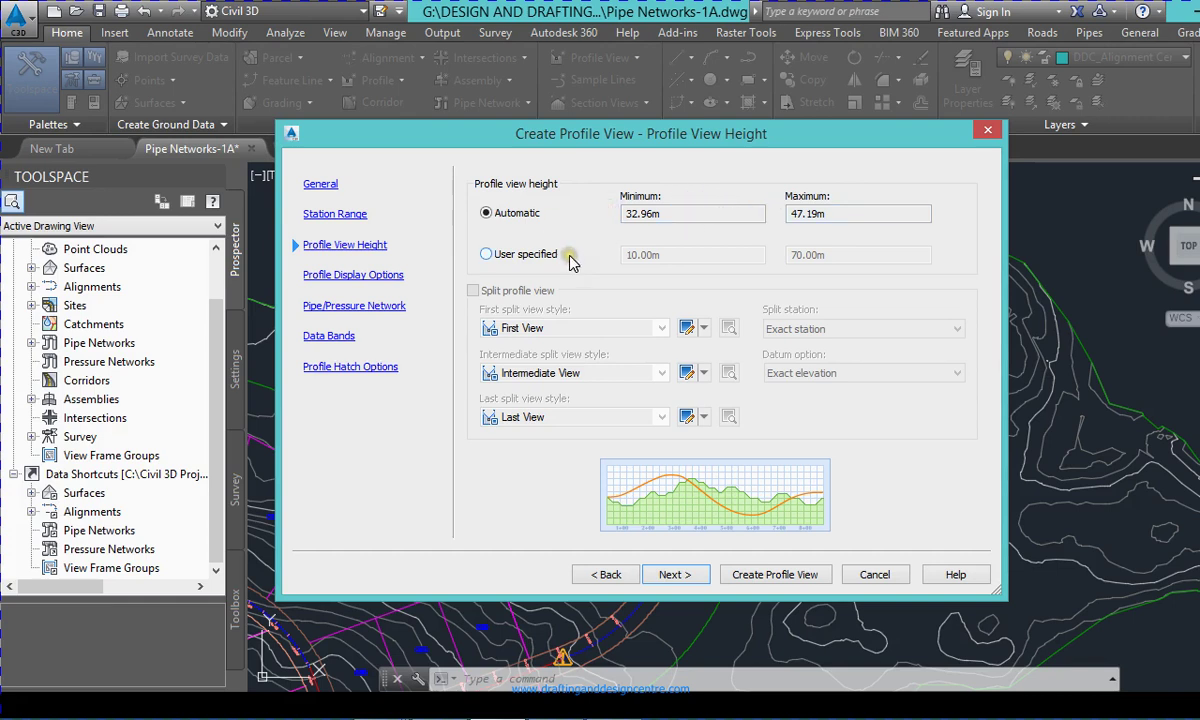
{"action": "left_click", "coordinate": [515, 255]}
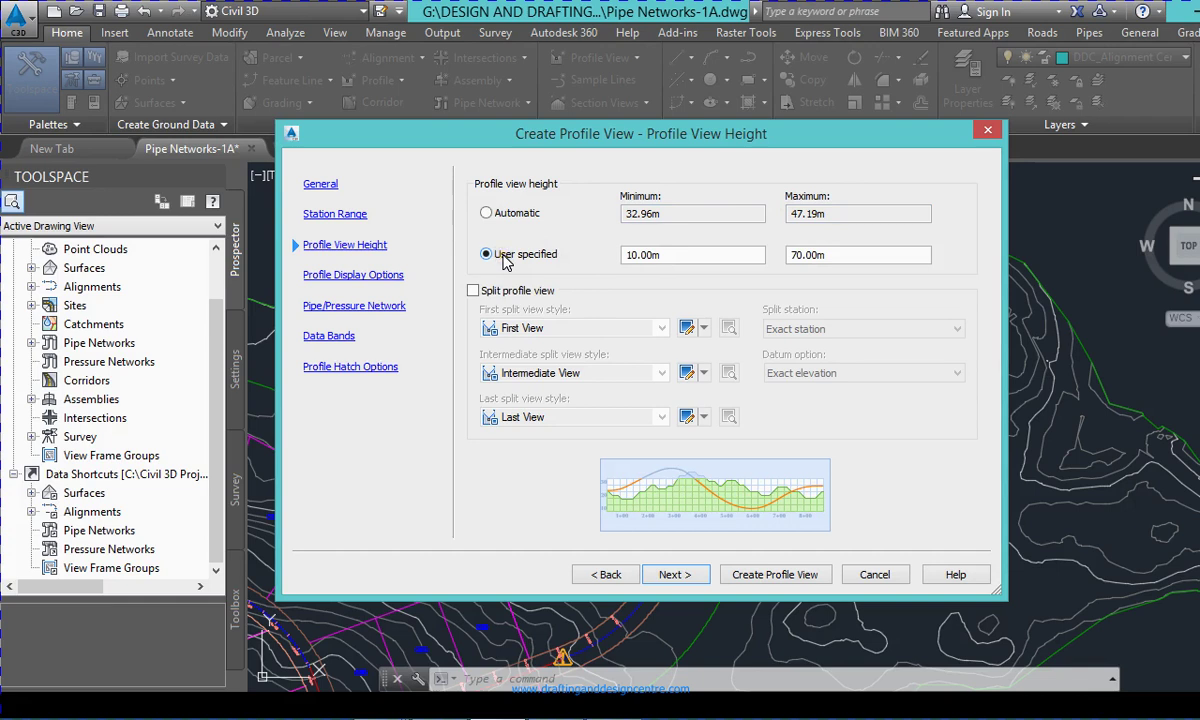
{"action": "left_click", "coordinate": [568, 250]}
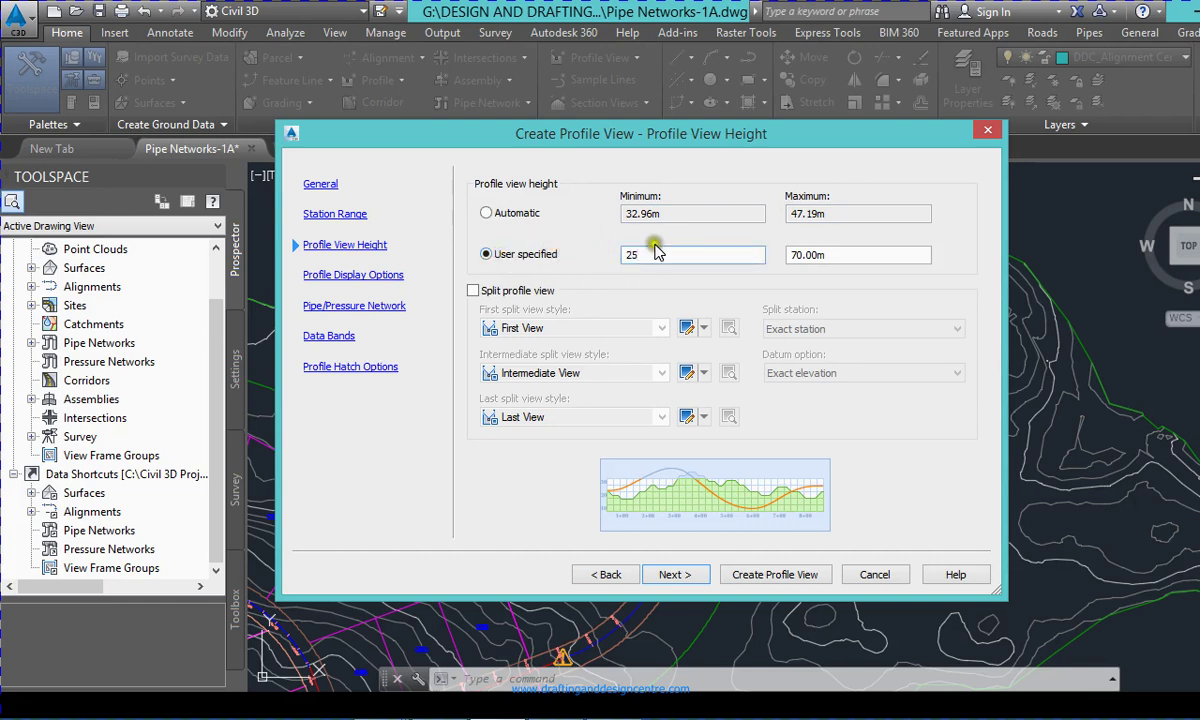
{"action": "key", "text": "Tab"}
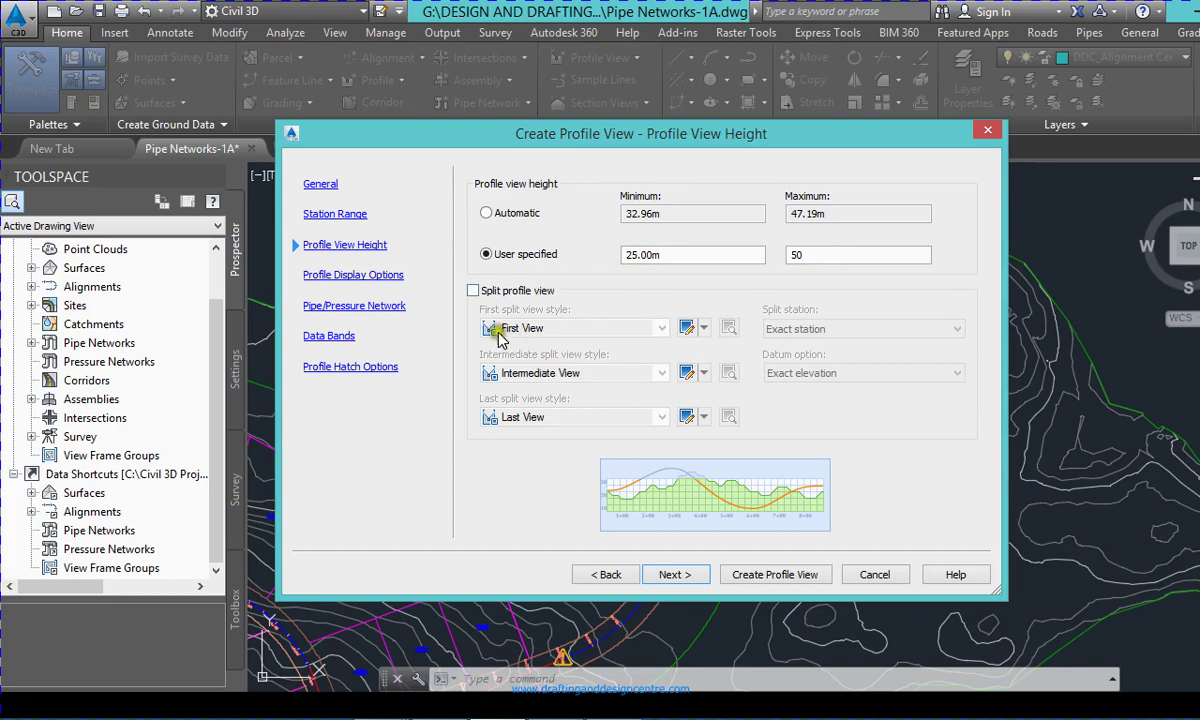
{"action": "left_click", "coordinate": [605, 575]}
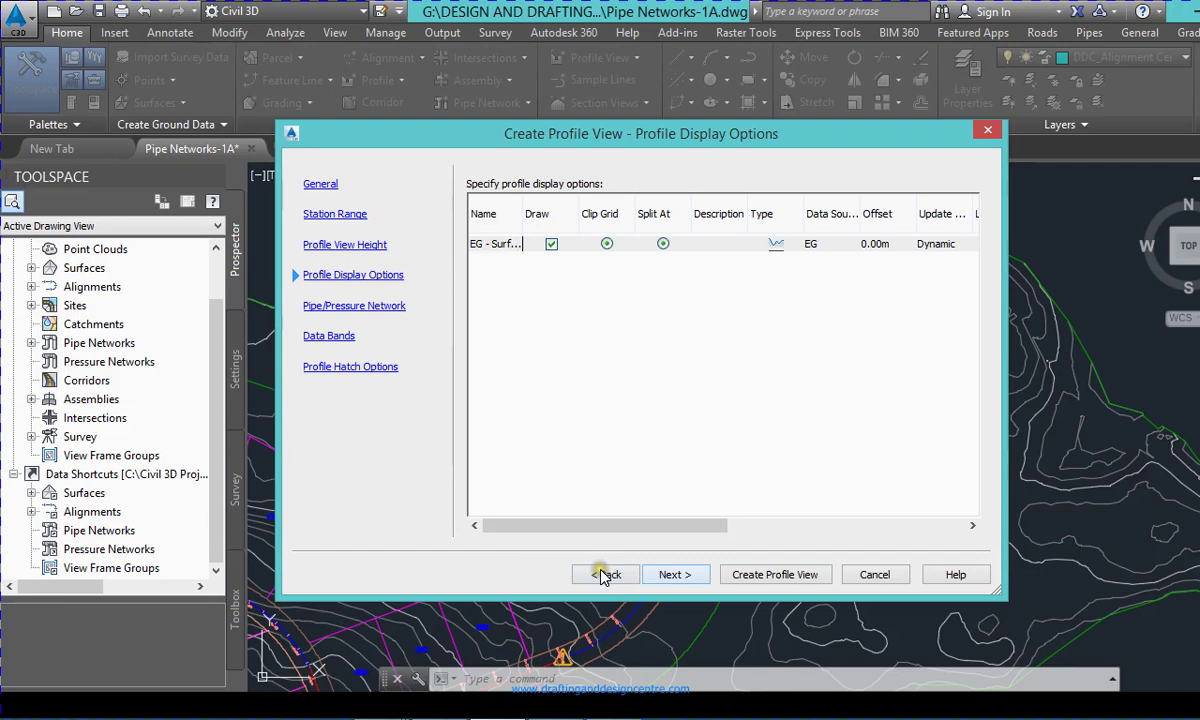
- Accept the default profile display and pipe network options, choose the band set Plan Profile Sheets - Elevations and Stations, and review its bands
{"action": "key", "text": "Return"}
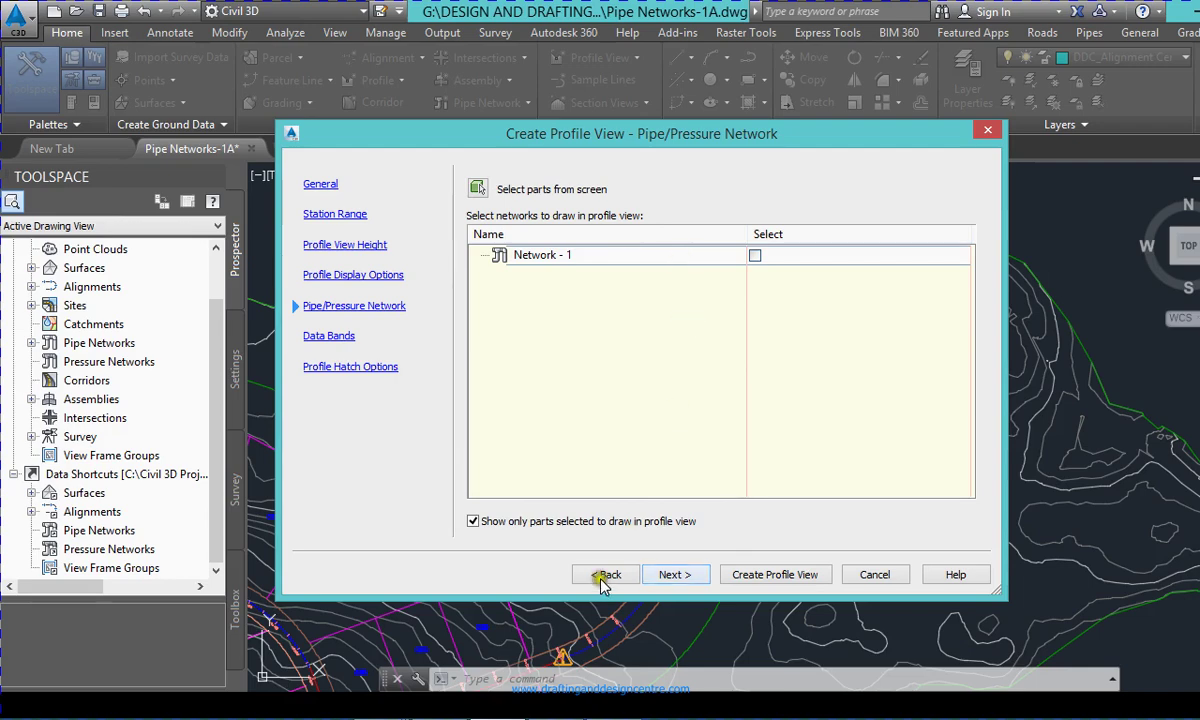
{"action": "key", "text": "Return"}
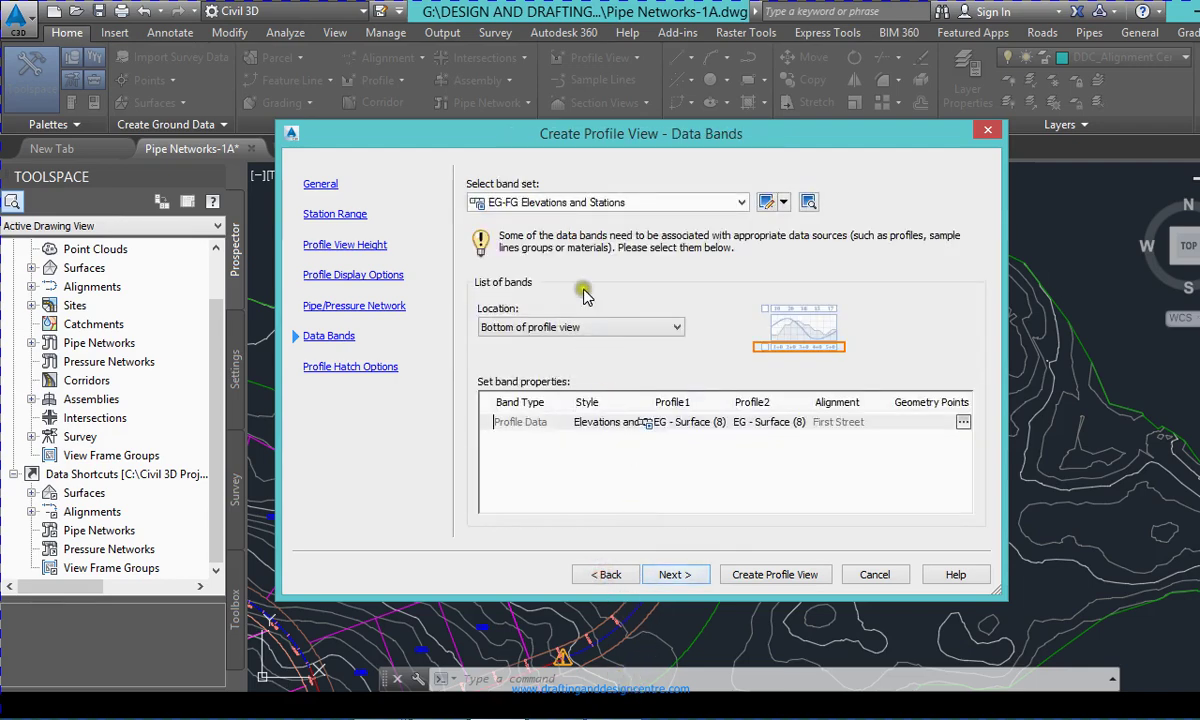
{"action": "left_click", "coordinate": [588, 201]}
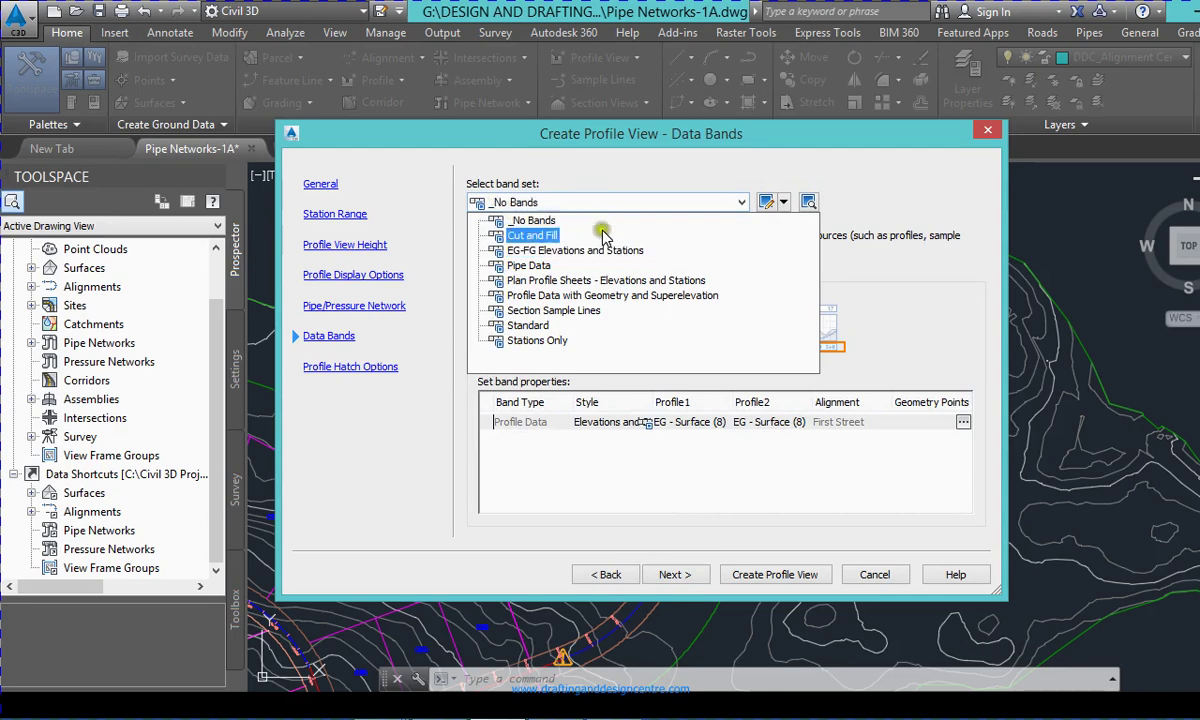
{"action": "left_click", "coordinate": [570, 281]}
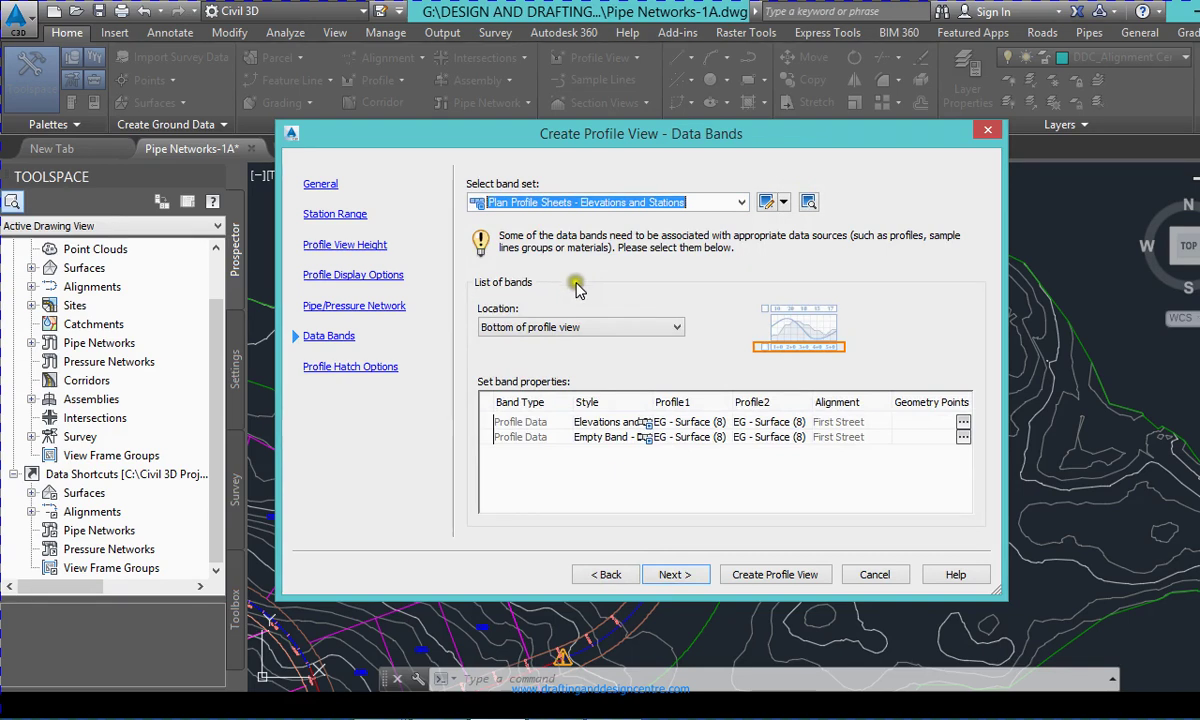
{"action": "left_click", "coordinate": [570, 424]}
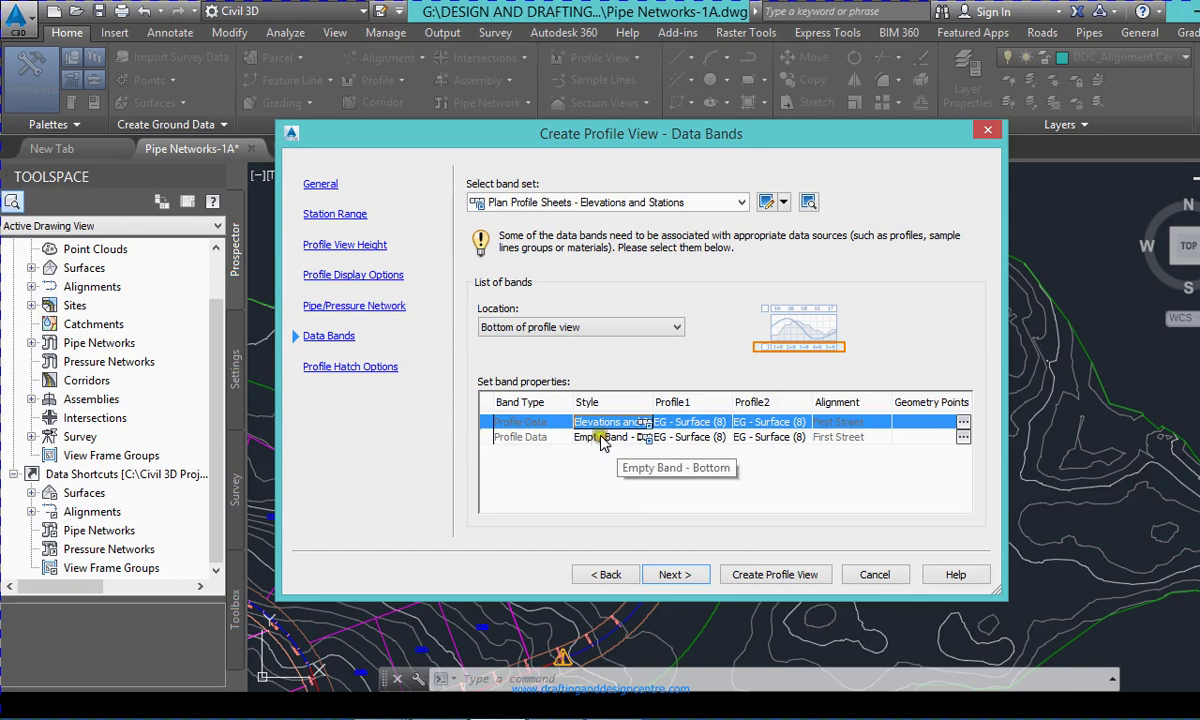
{"action": "left_click", "coordinate": [602, 440]}
{"action": "left_click", "coordinate": [578, 421]}
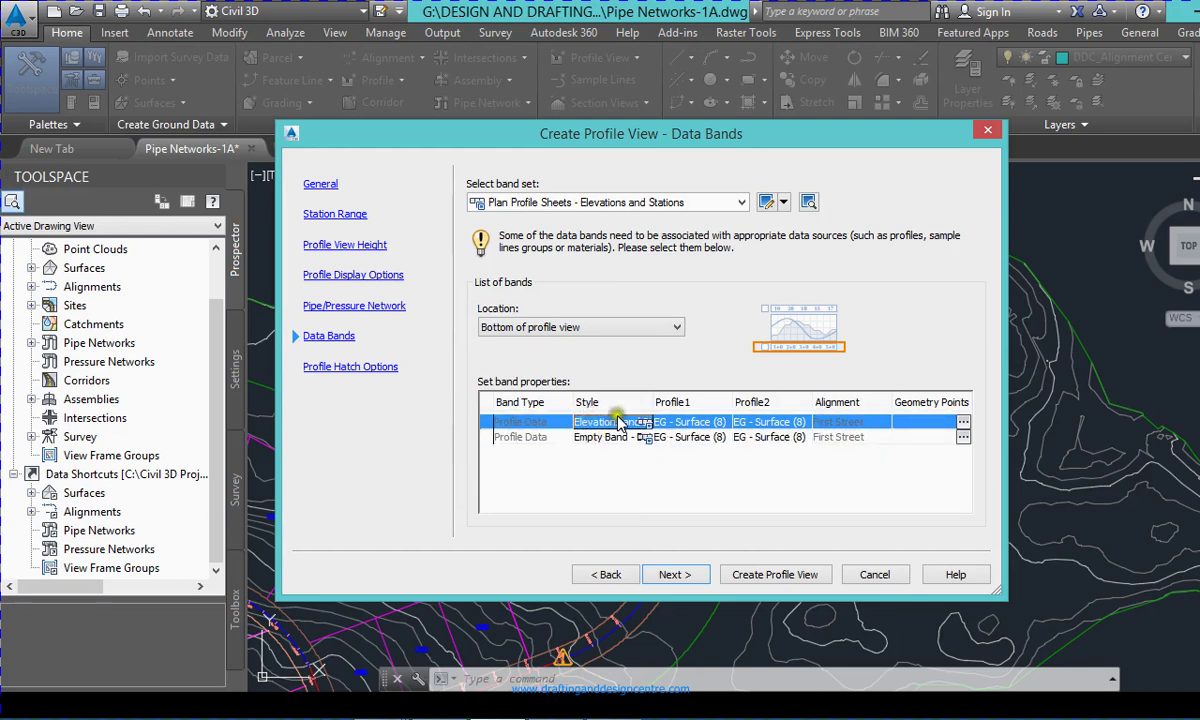
{"action": "left_click", "coordinate": [601, 440]}
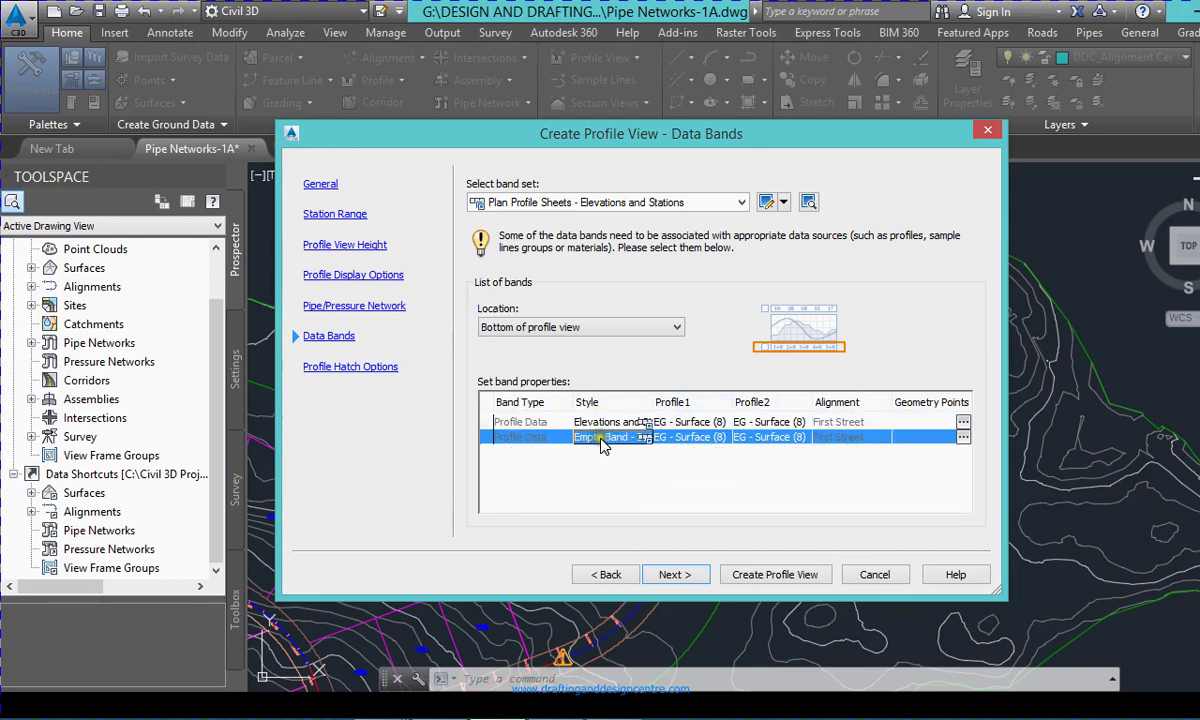
- Review the geometry points labelled in the second data band and the profiles available as its Profile1 source
{"action": "left_click", "coordinate": [880, 437]}
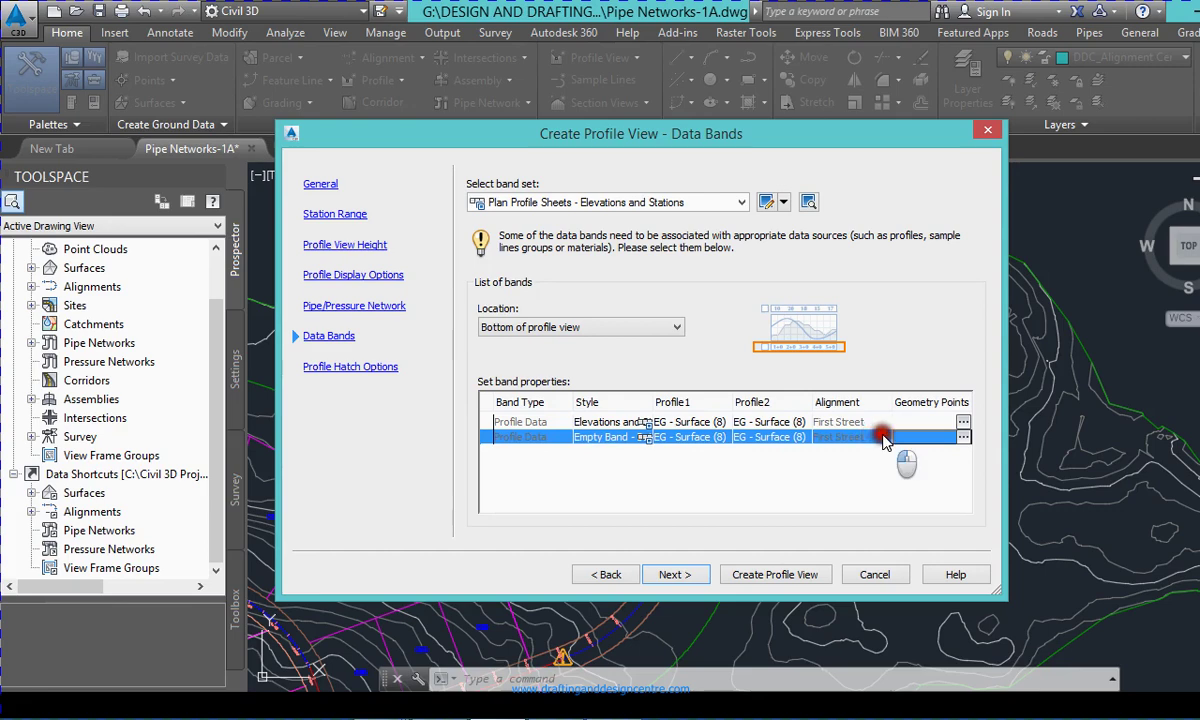
{"action": "left_click", "coordinate": [680, 120]}
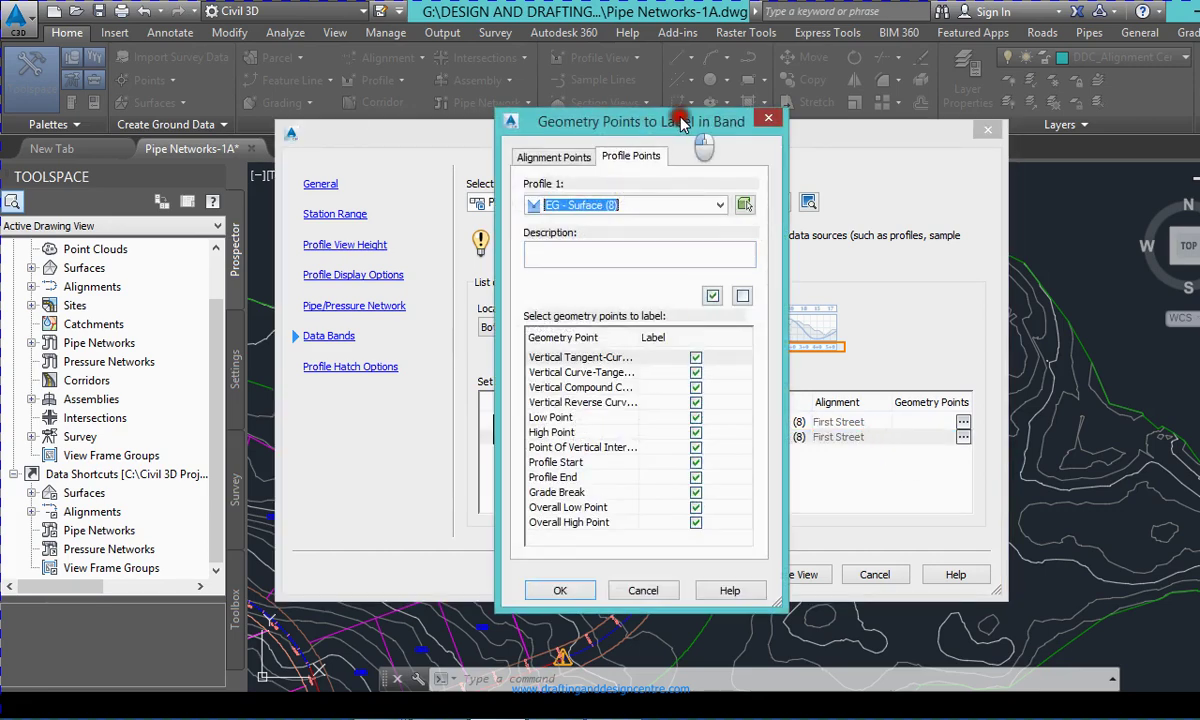
{"action": "key", "text": "Return"}
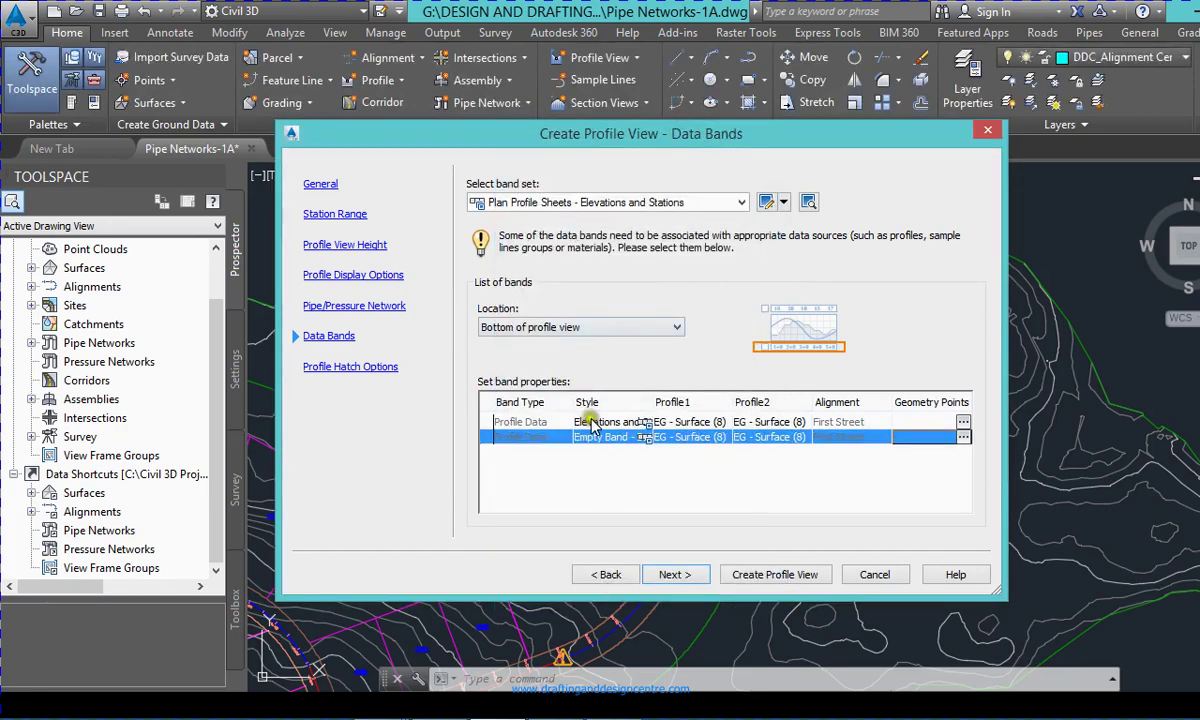
{"action": "left_click", "coordinate": [607, 575]}
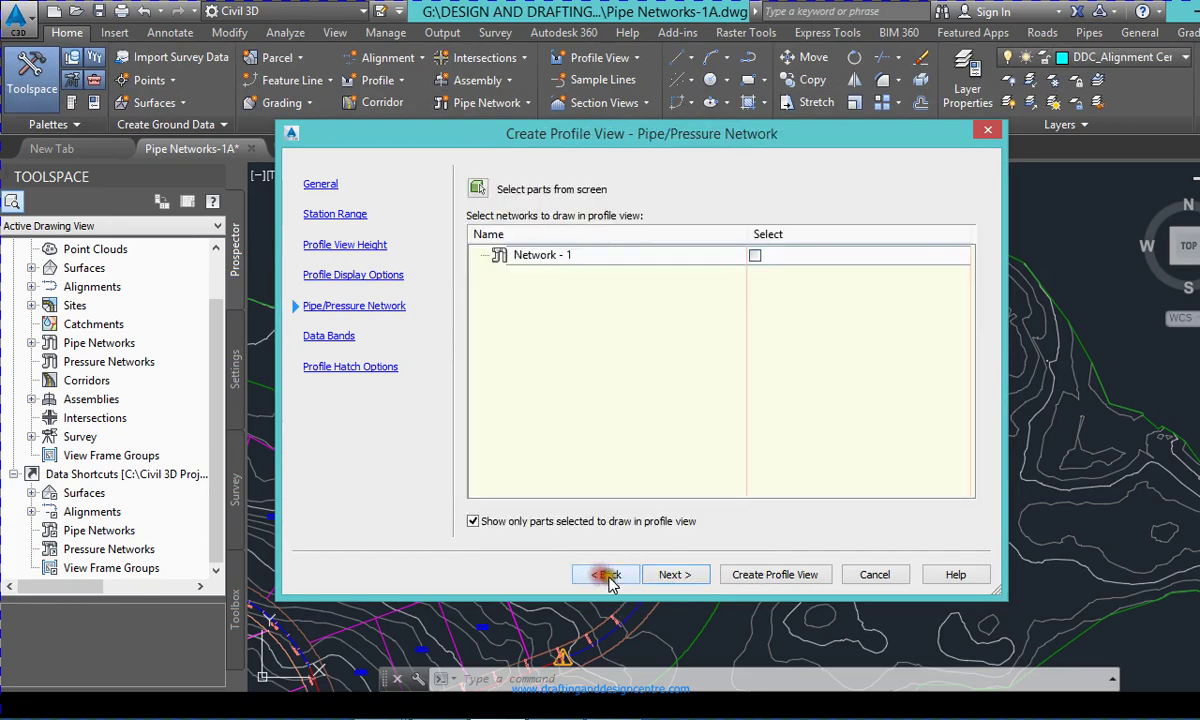
{"action": "left_click", "coordinate": [610, 578]}
{"action": "left_click", "coordinate": [622, 438]}
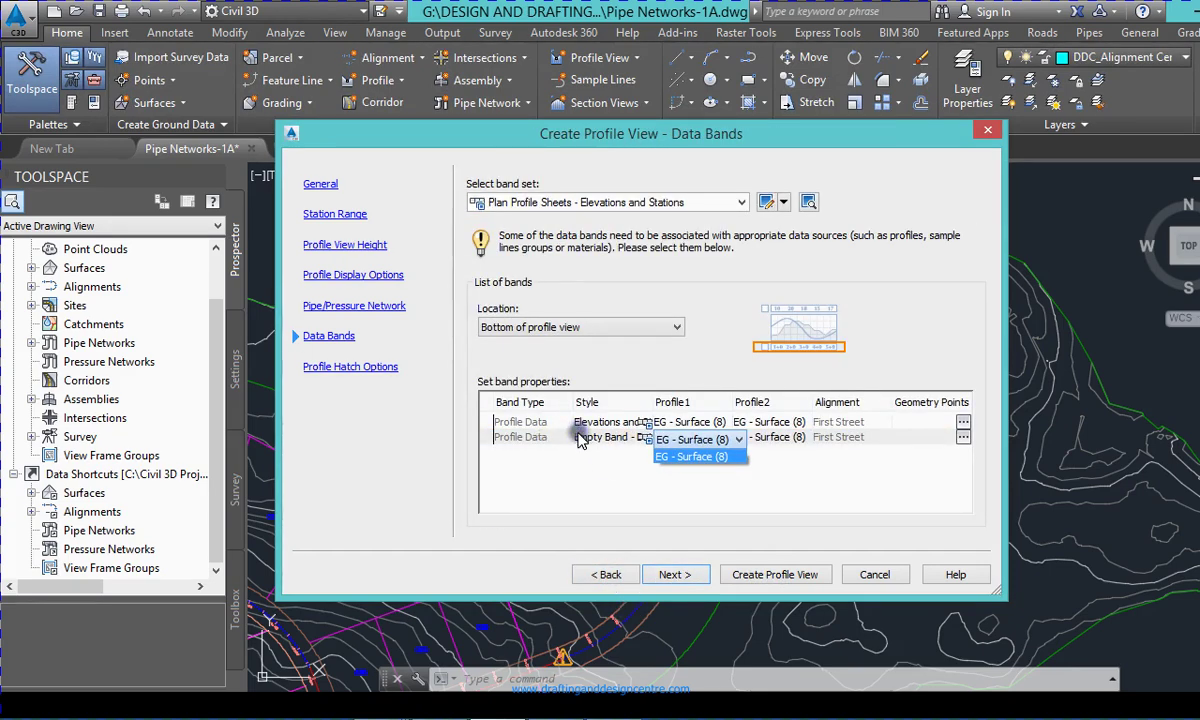
{"action": "left_click", "coordinate": [512, 446]}
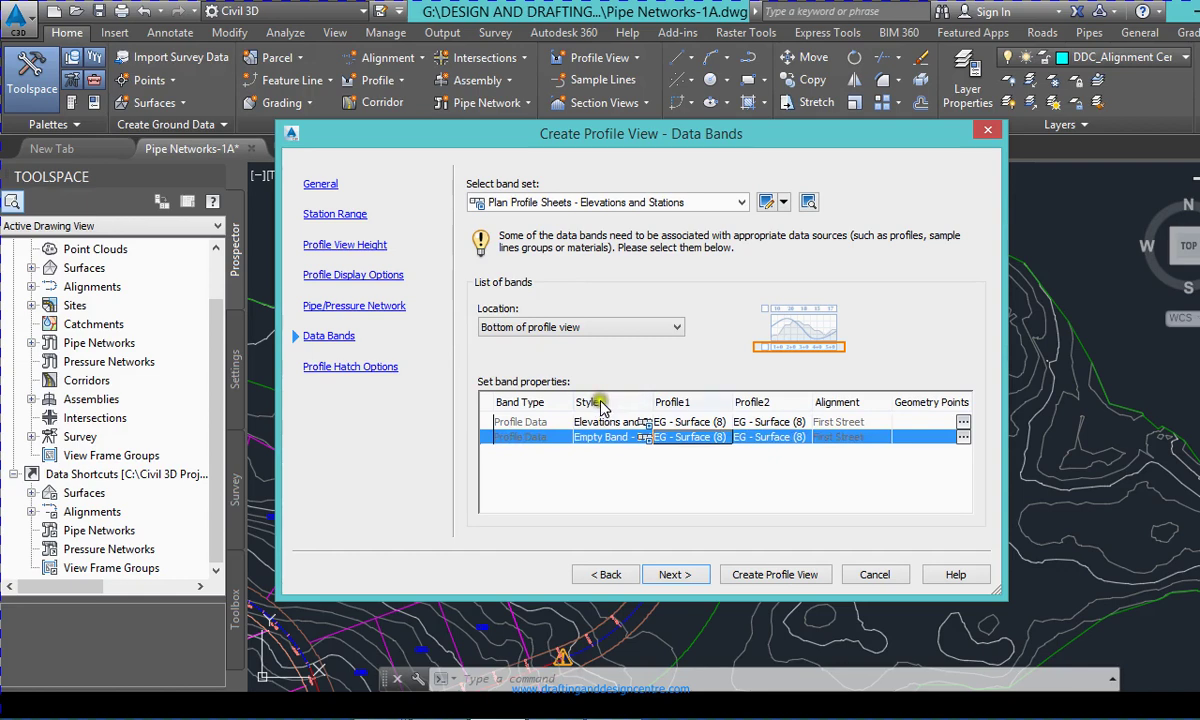
- Widen the Style column of the band list to read the full style names, and continue to the profile hatch options
{"action": "left_click_drag", "start_coordinate": [600, 402], "coordinate": [790, 402]}
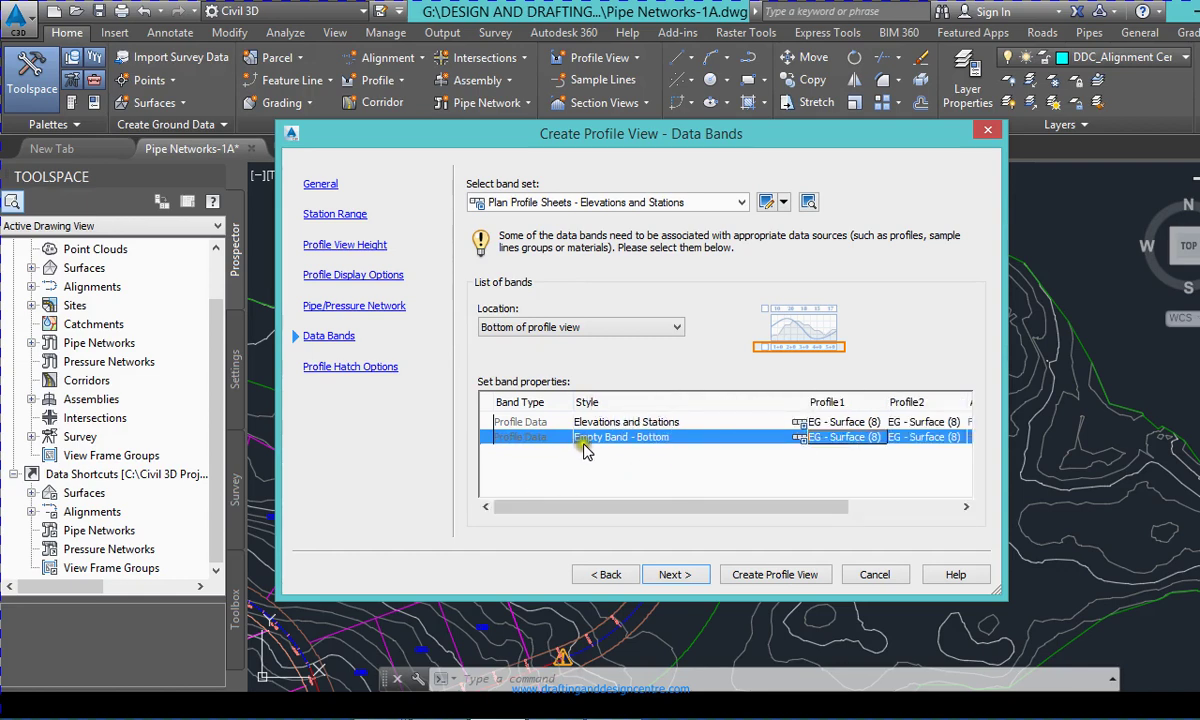
{"action": "left_click", "coordinate": [515, 422]}
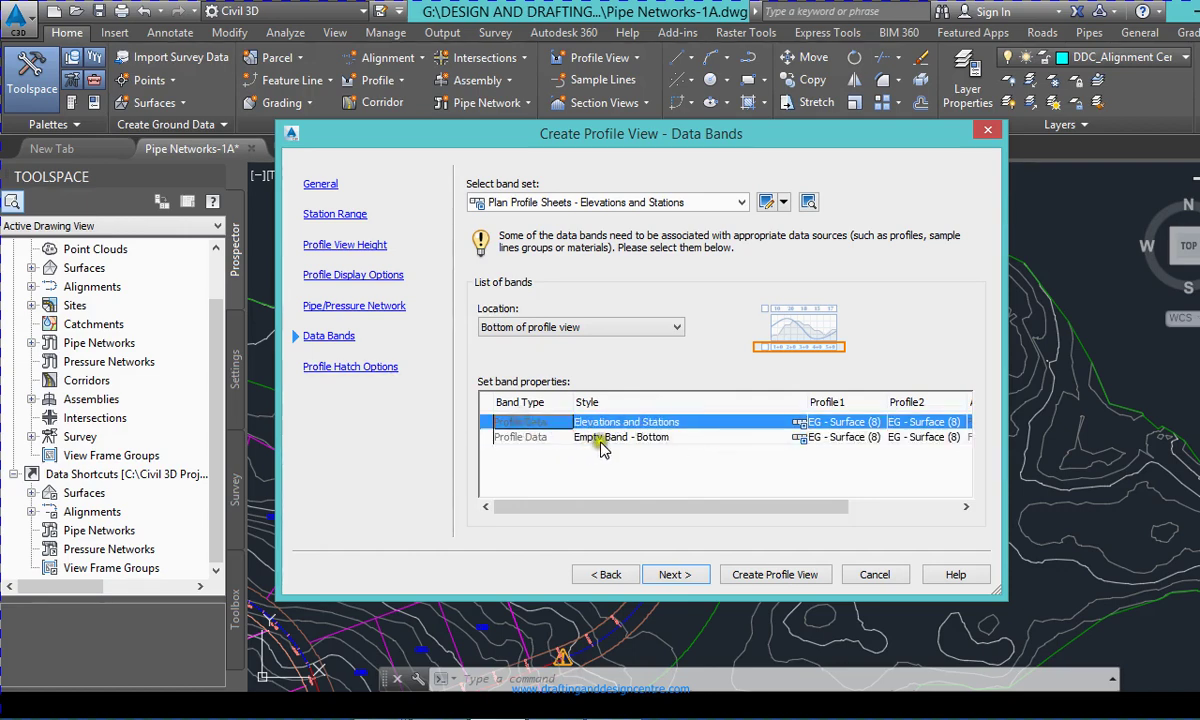
{"action": "left_click", "coordinate": [602, 570]}
{"action": "left_click", "coordinate": [604, 573]}
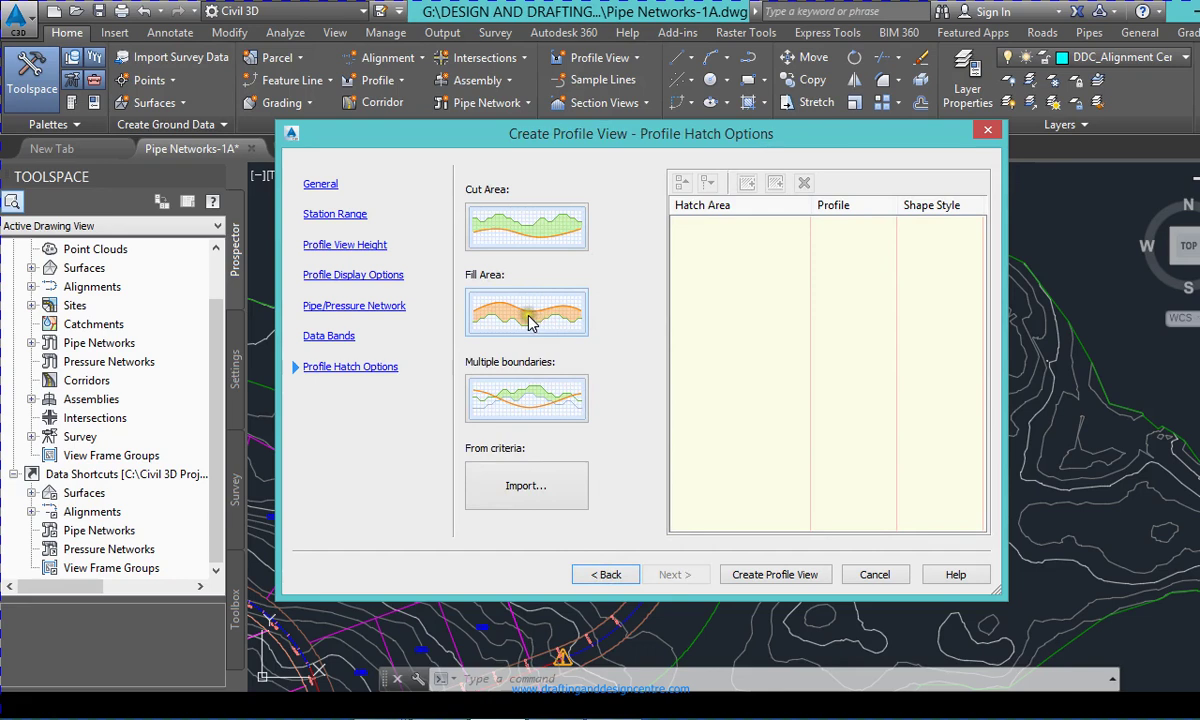
- Try a multiple-boundaries hatch area with EG - Surface (8) as its upper boundary, and check the profiles available for the lower boundary
{"action": "left_click", "coordinate": [527, 400]}
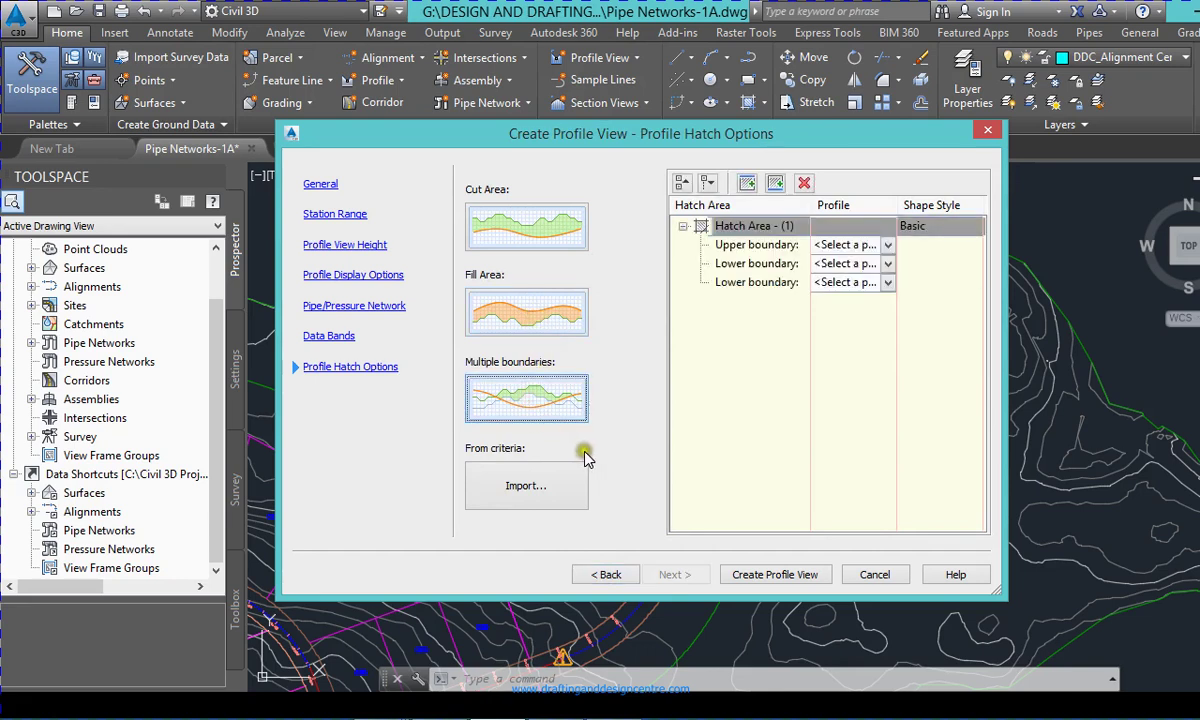
{"action": "left_click", "coordinate": [808, 243]}
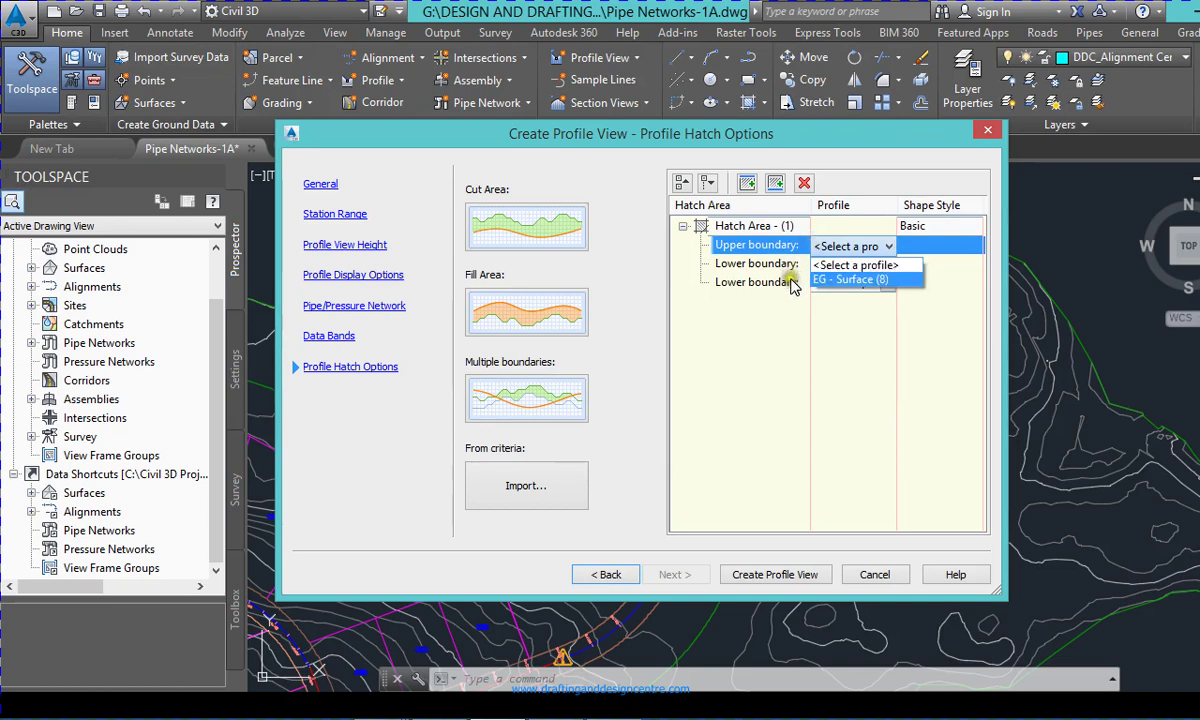
{"action": "key", "text": "Return"}
{"action": "left_click", "coordinate": [800, 263]}
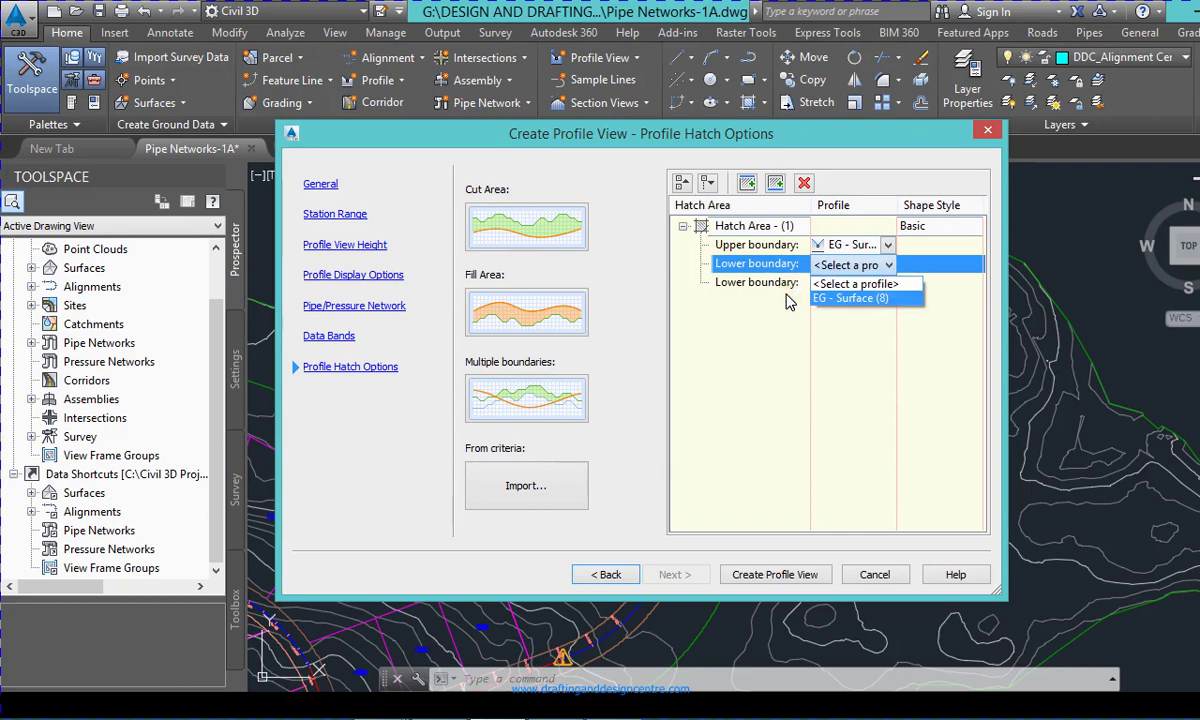
{"action": "left_click", "coordinate": [792, 266]}
- Look through the shape styles for the hatch area, keep Basic, and remove the hatch area from the profile view
{"action": "left_click", "coordinate": [846, 224]}
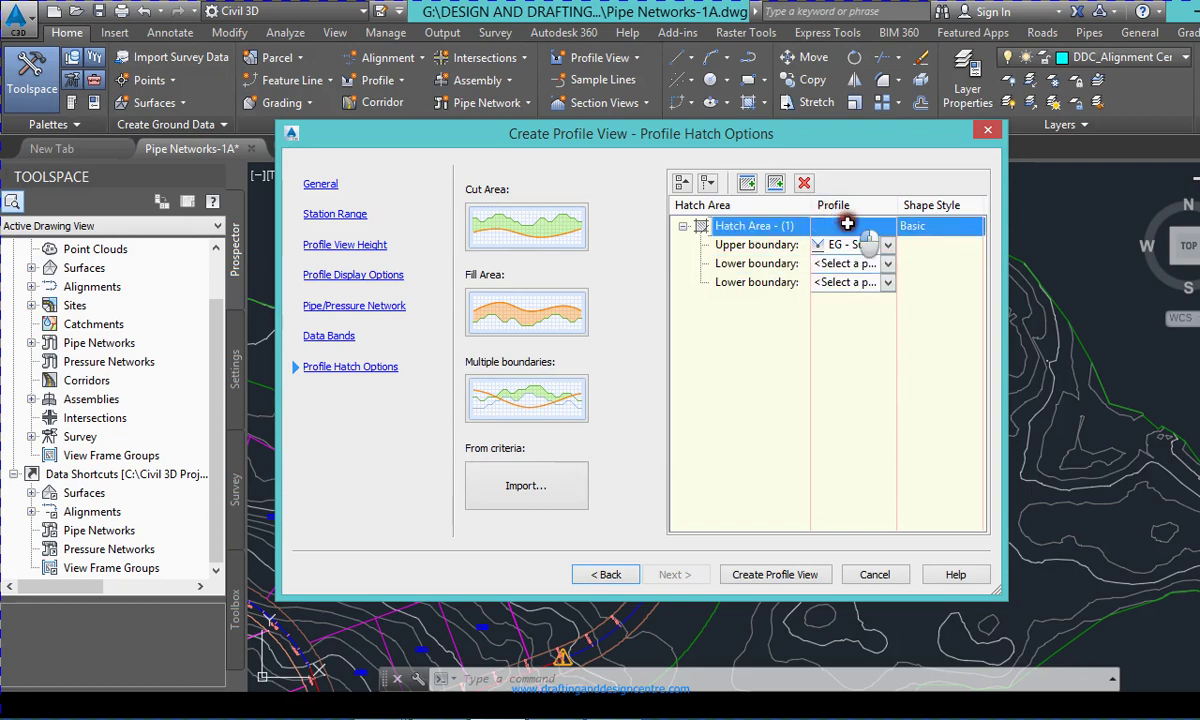
{"action": "double_click", "coordinate": [850, 224]}
{"action": "left_click", "coordinate": [600, 340]}
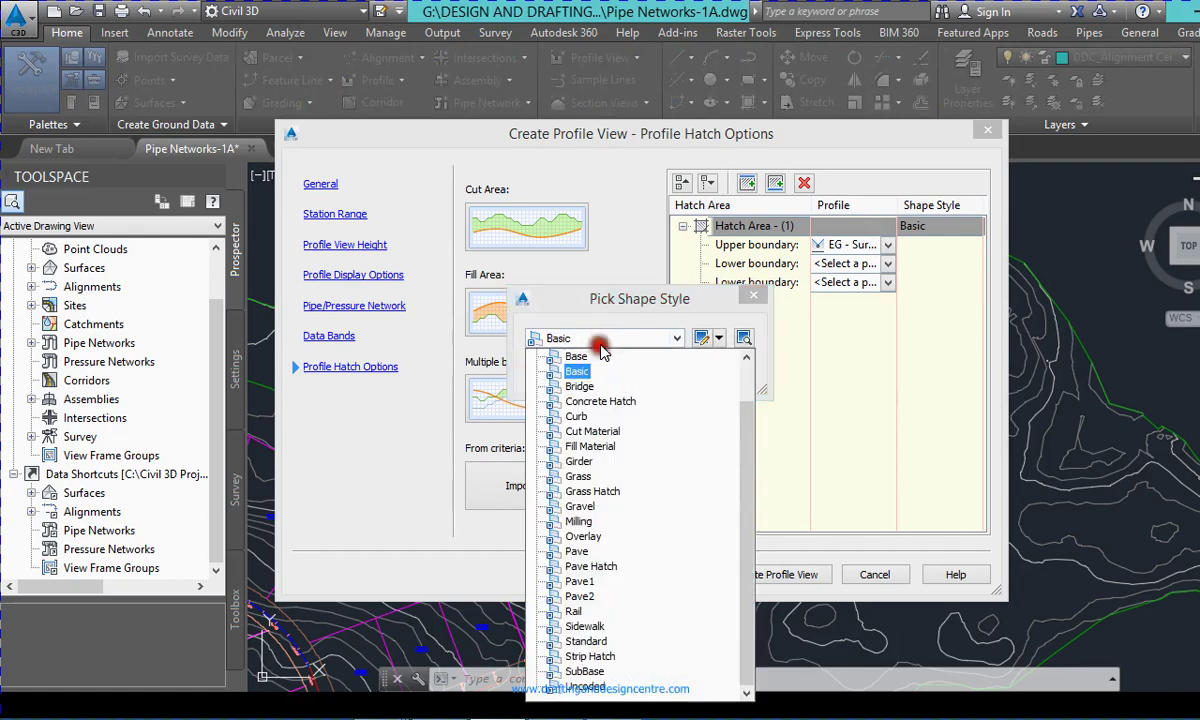
{"action": "left_click", "coordinate": [603, 341]}
{"action": "left_click", "coordinate": [562, 373]}
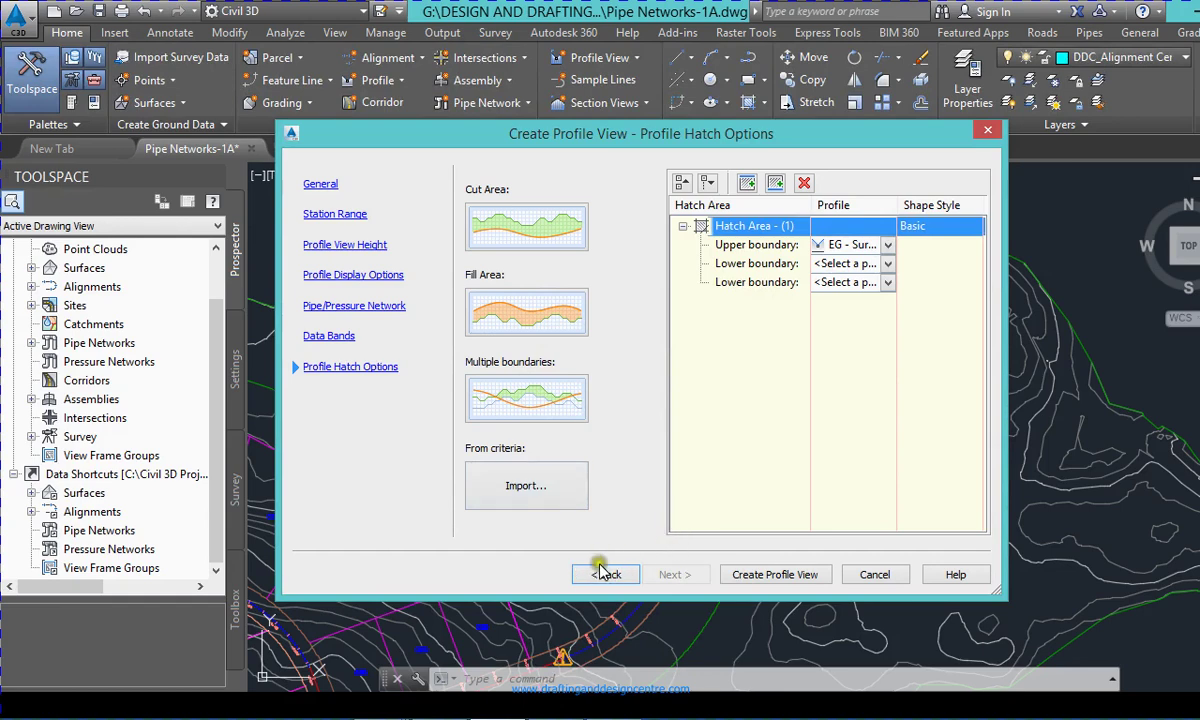
{"action": "left_click", "coordinate": [726, 184]}
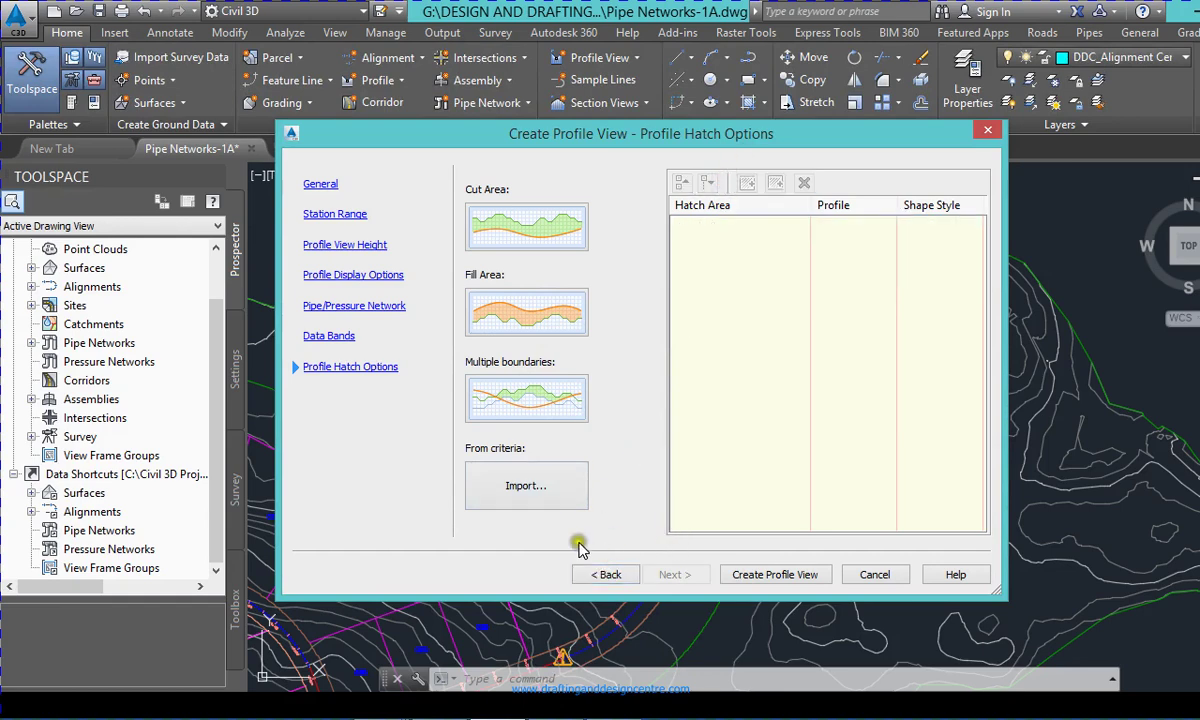
- Create the profile view and place its origin in the empty space up and to the right of the site plan
{"action": "left_click", "coordinate": [662, 577]}
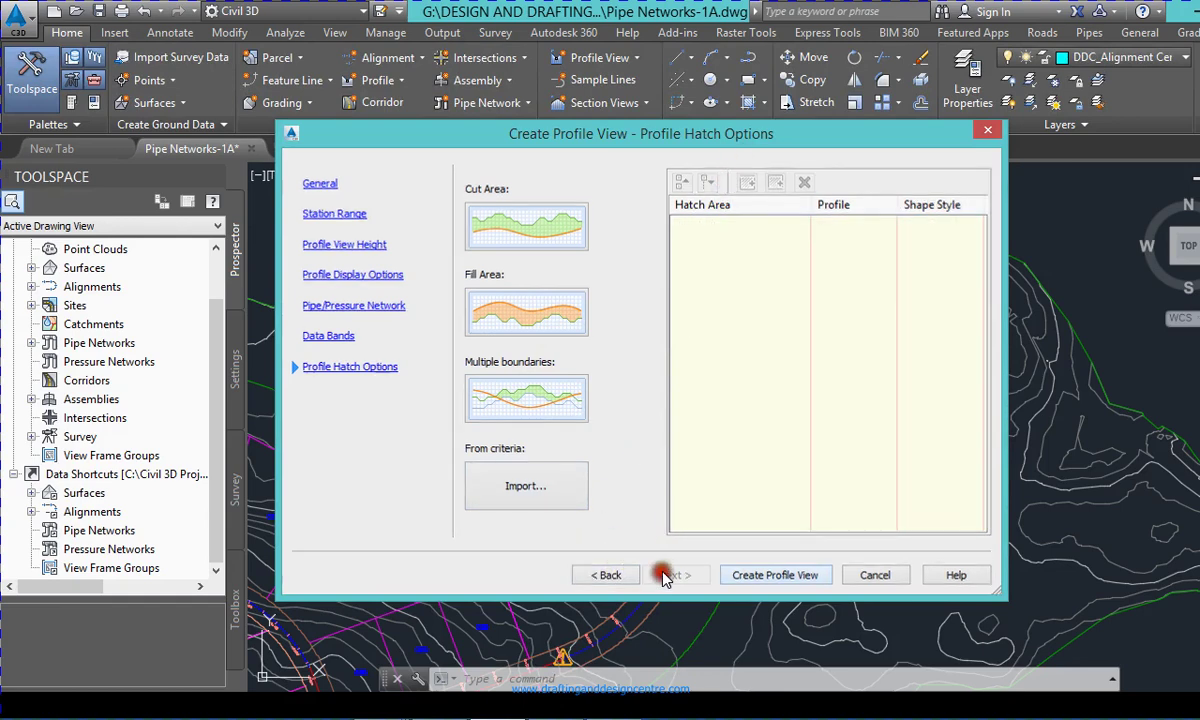
{"action": "scroll", "coordinate": [487, 580], "scroll_direction": "down", "scroll_amount": 5}
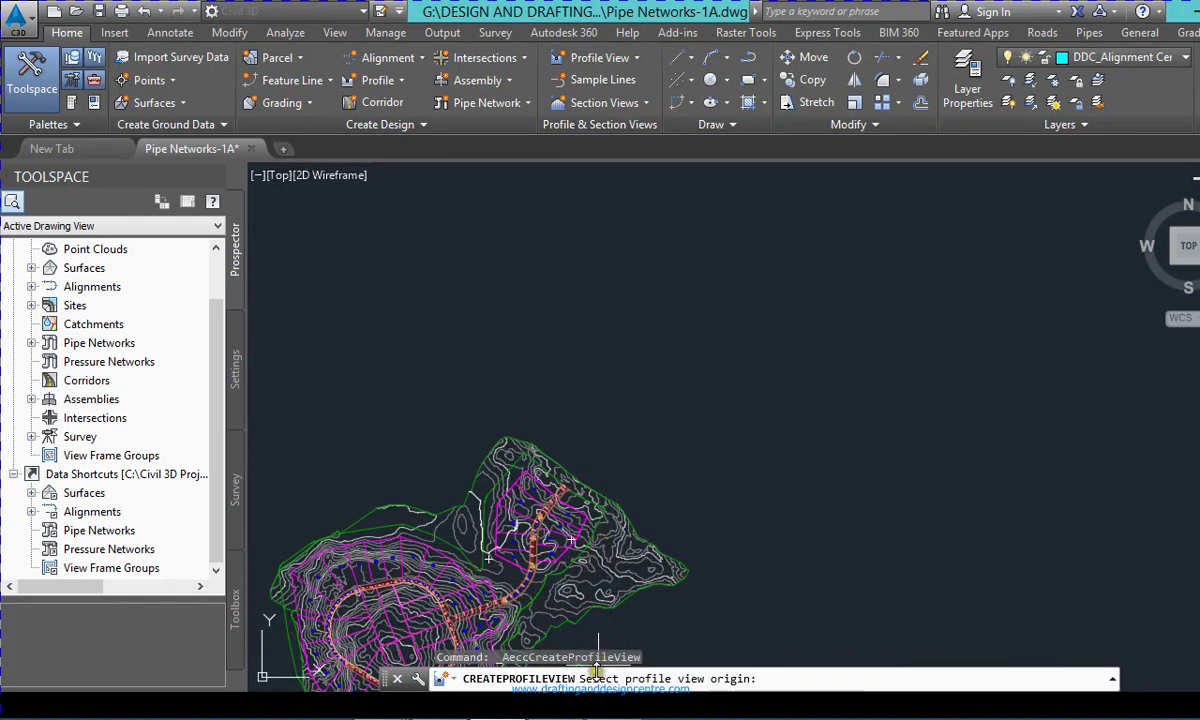
{"action": "scroll", "coordinate": [630, 523], "scroll_direction": "down", "scroll_amount": 5}
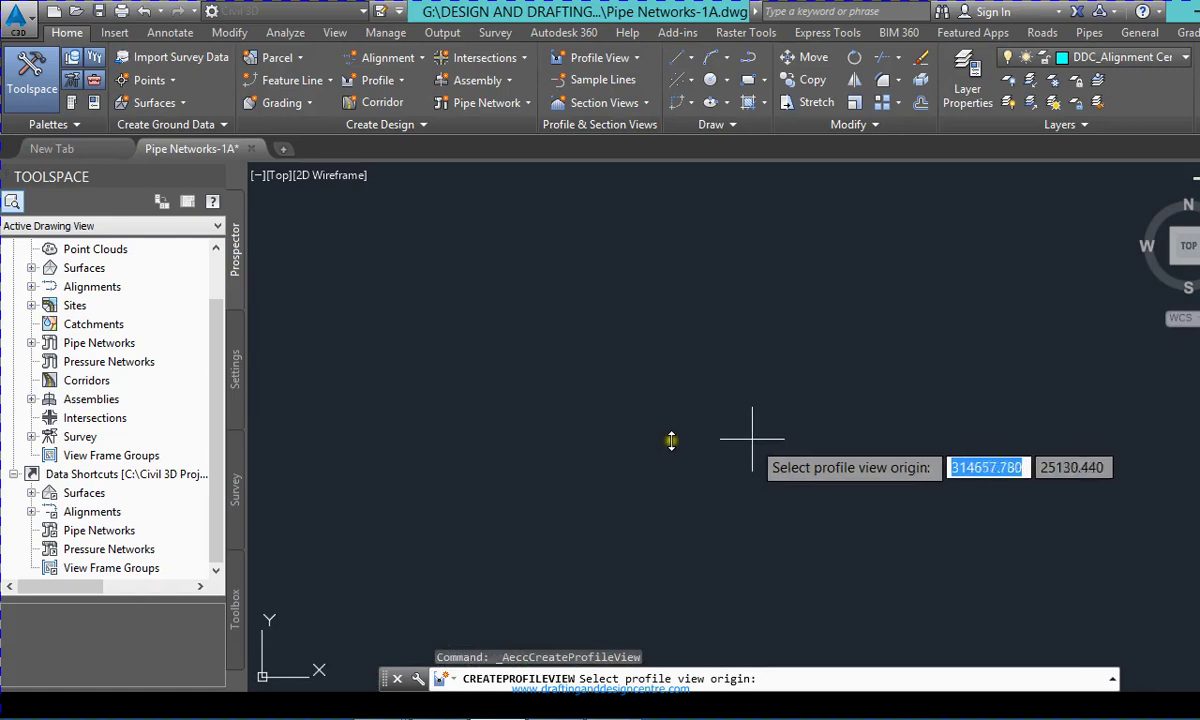
{"action": "scroll", "coordinate": [608, 496], "scroll_direction": "up", "scroll_amount": 3}
{"action": "scroll", "coordinate": [480, 589], "scroll_direction": "down", "scroll_amount": 2}
{"action": "scroll", "coordinate": [480, 589], "scroll_direction": "up", "scroll_amount": 3}
{"action": "scroll", "coordinate": [560, 530], "scroll_direction": "down", "scroll_amount": 2}
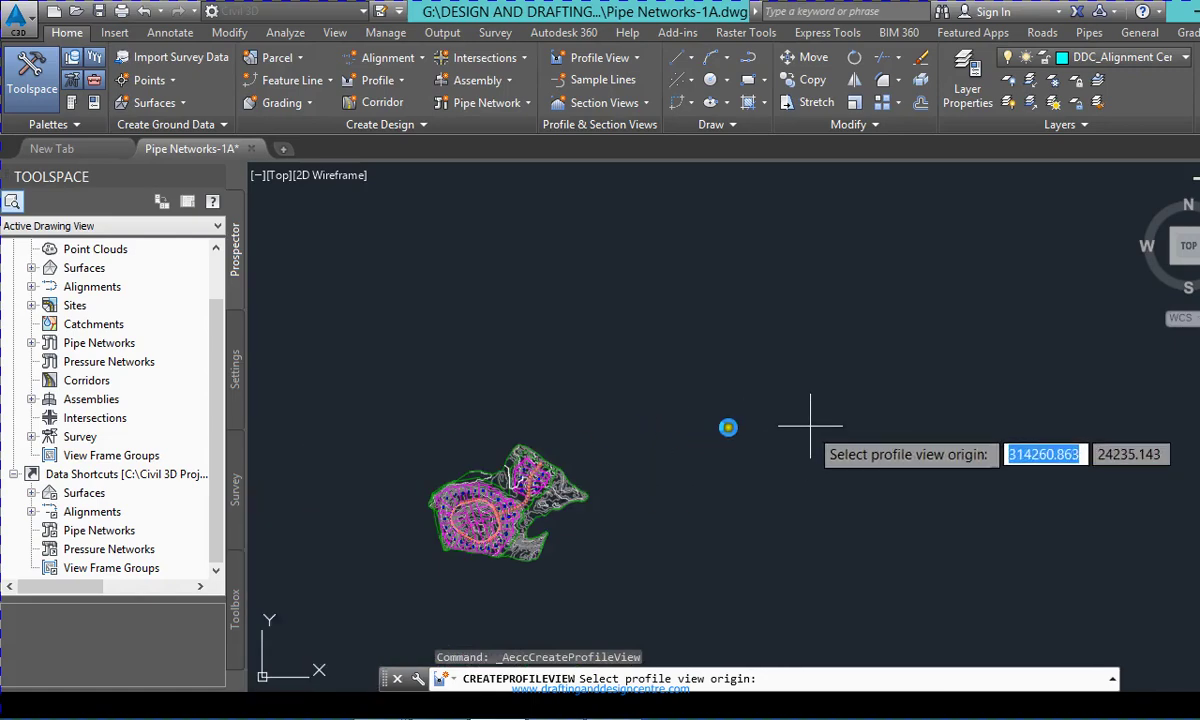
{"action": "left_click", "coordinate": [811, 394]}
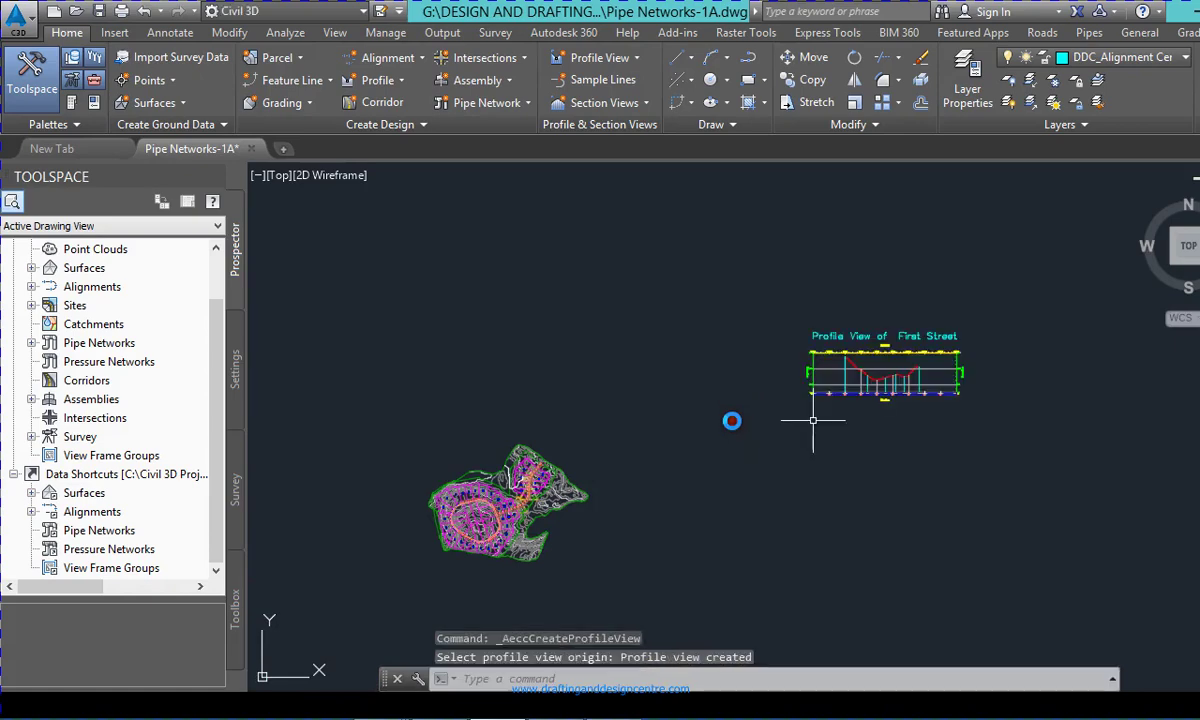
- Examine the ground line, title and station axis of the First Street profile view
{"action": "scroll", "coordinate": [862, 370], "scroll_direction": "up", "scroll_amount": 8}
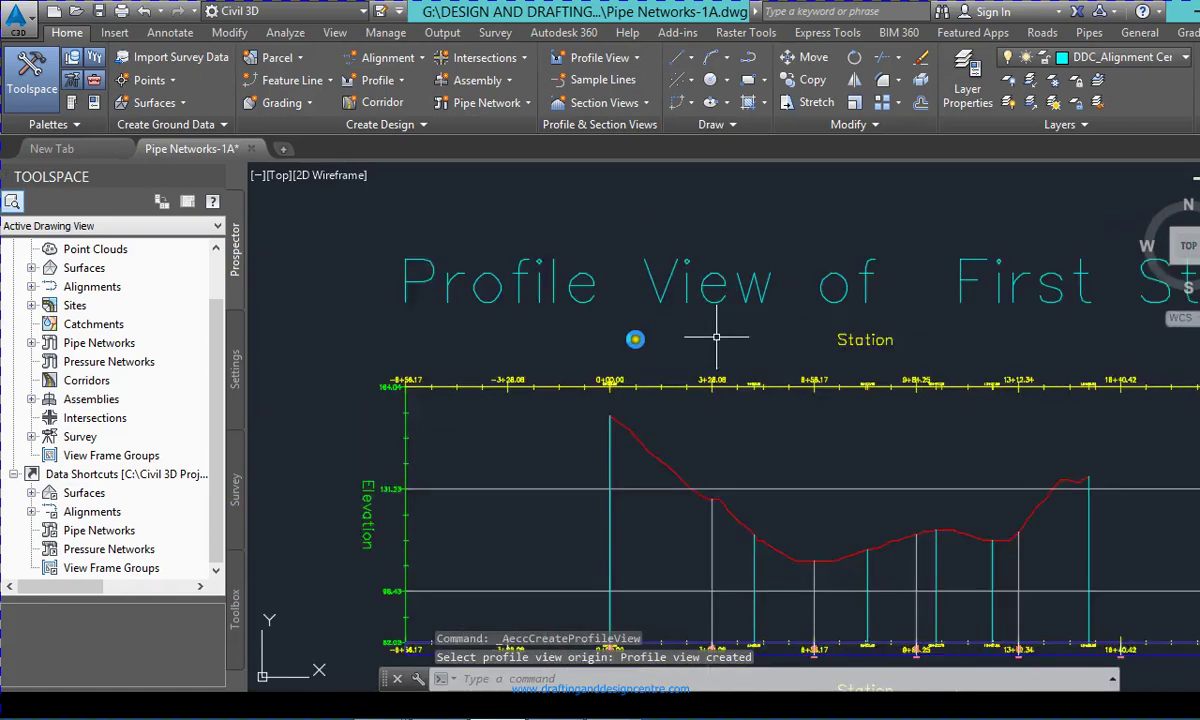
{"action": "scroll", "coordinate": [757, 556], "scroll_direction": "up", "scroll_amount": 3}
{"action": "scroll", "coordinate": [635, 420], "scroll_direction": "down", "scroll_amount": 4}
{"action": "scroll", "coordinate": [804, 445], "scroll_direction": "up", "scroll_amount": 5}
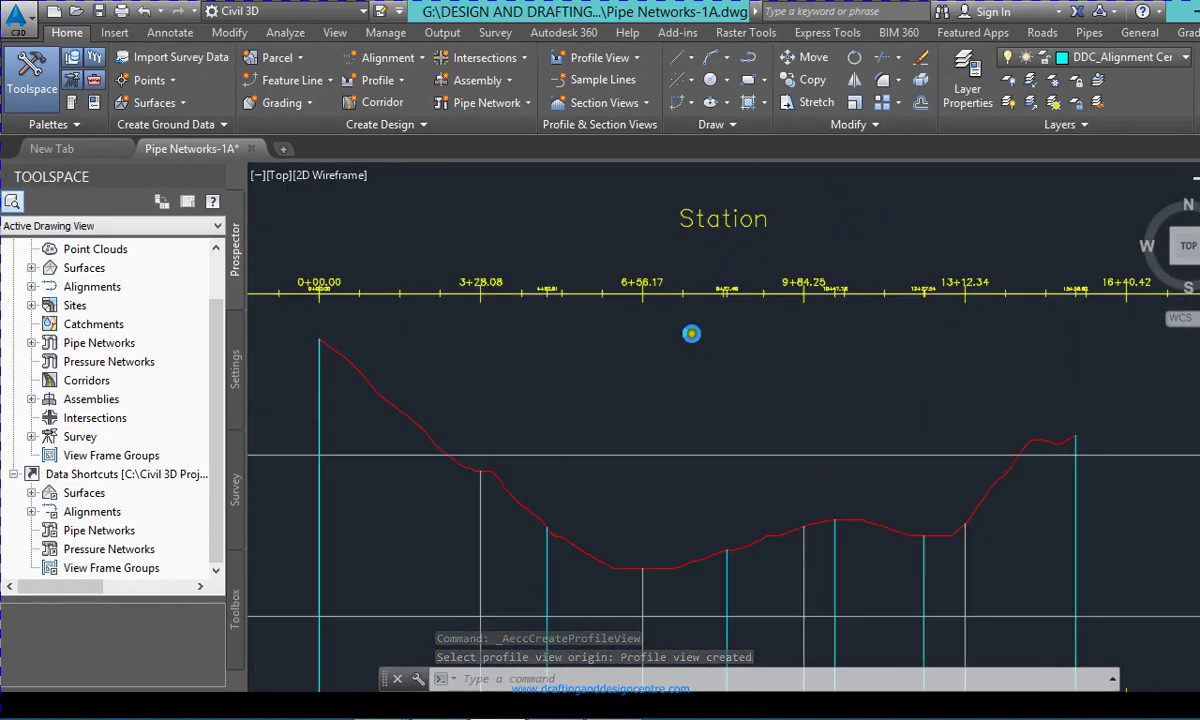
{"action": "scroll", "coordinate": [501, 514], "scroll_direction": "up", "scroll_amount": 2}
{"action": "scroll", "coordinate": [560, 420], "scroll_direction": "down", "scroll_amount": 4}
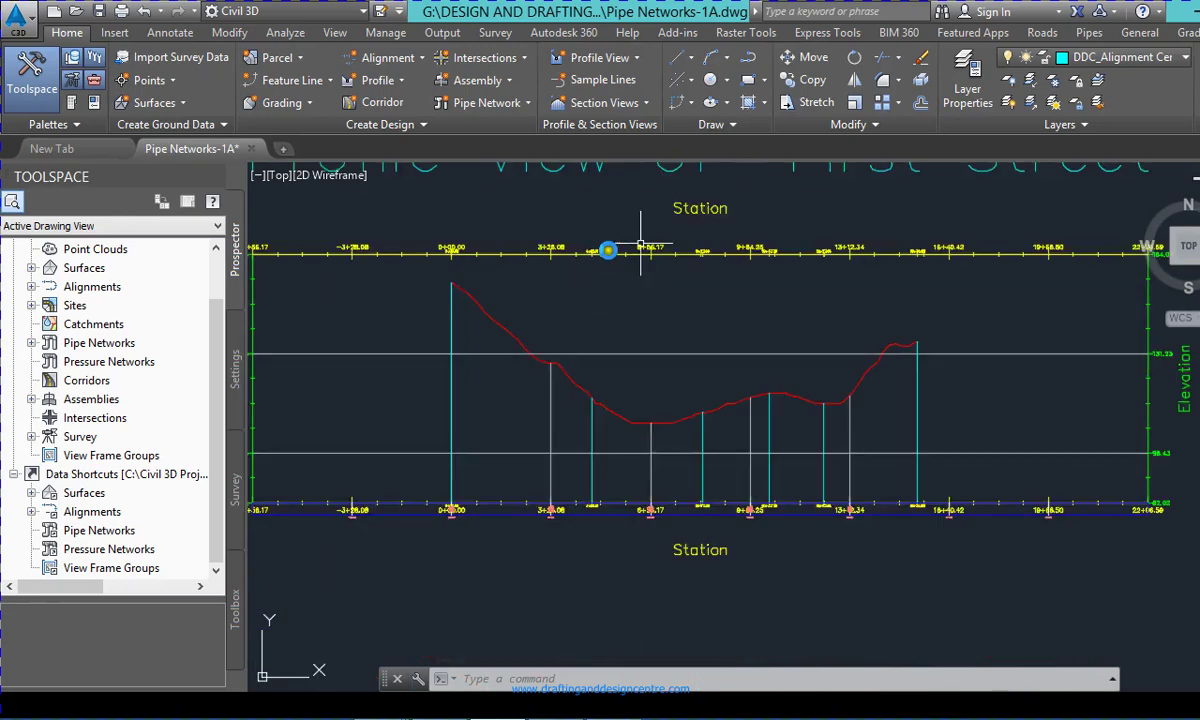
{"action": "scroll", "coordinate": [640, 265], "scroll_direction": "up", "scroll_amount": 3}
{"action": "scroll", "coordinate": [656, 300], "scroll_direction": "down", "scroll_amount": 4}
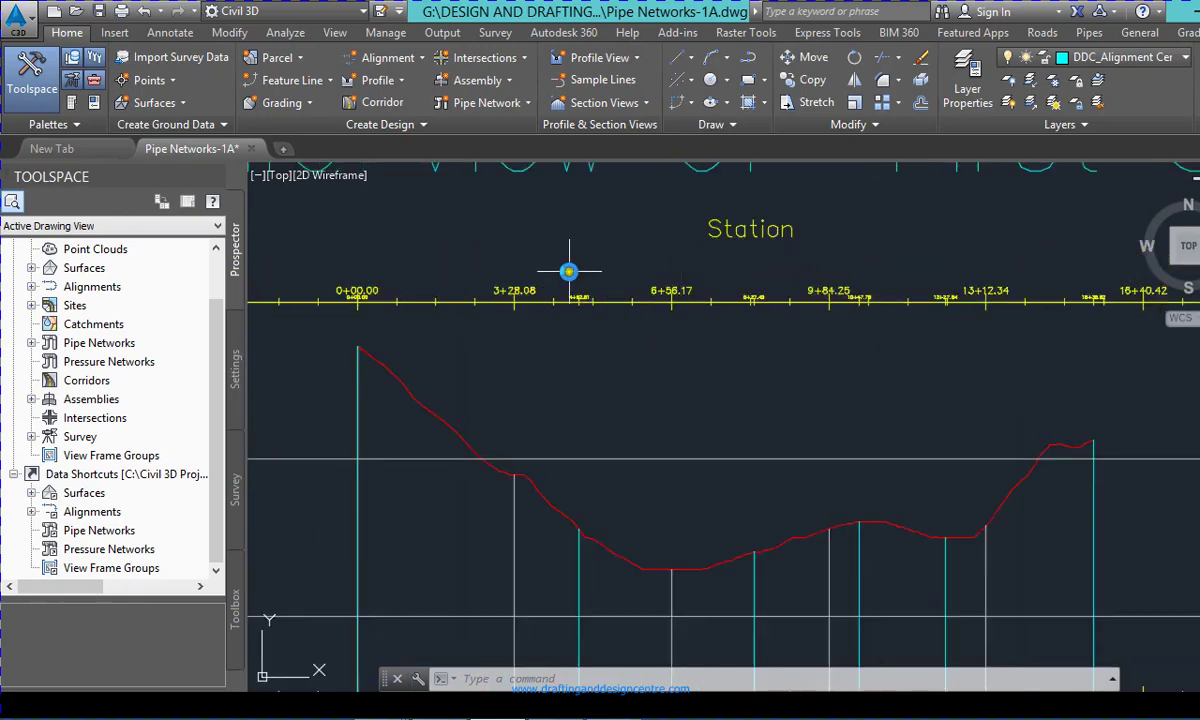
{"action": "scroll", "coordinate": [380, 305], "scroll_direction": "up", "scroll_amount": 2}
{"action": "scroll", "coordinate": [613, 260], "scroll_direction": "down", "scroll_amount": 4}
- Inspect the elevation axis and the station labels in the bottom data band from the start to the end of the profile view
{"action": "scroll", "coordinate": [593, 343], "scroll_direction": "up", "scroll_amount": 2}
{"action": "scroll", "coordinate": [555, 263], "scroll_direction": "up", "scroll_amount": 3}
{"action": "scroll", "coordinate": [555, 474], "scroll_direction": "down", "scroll_amount": 4}
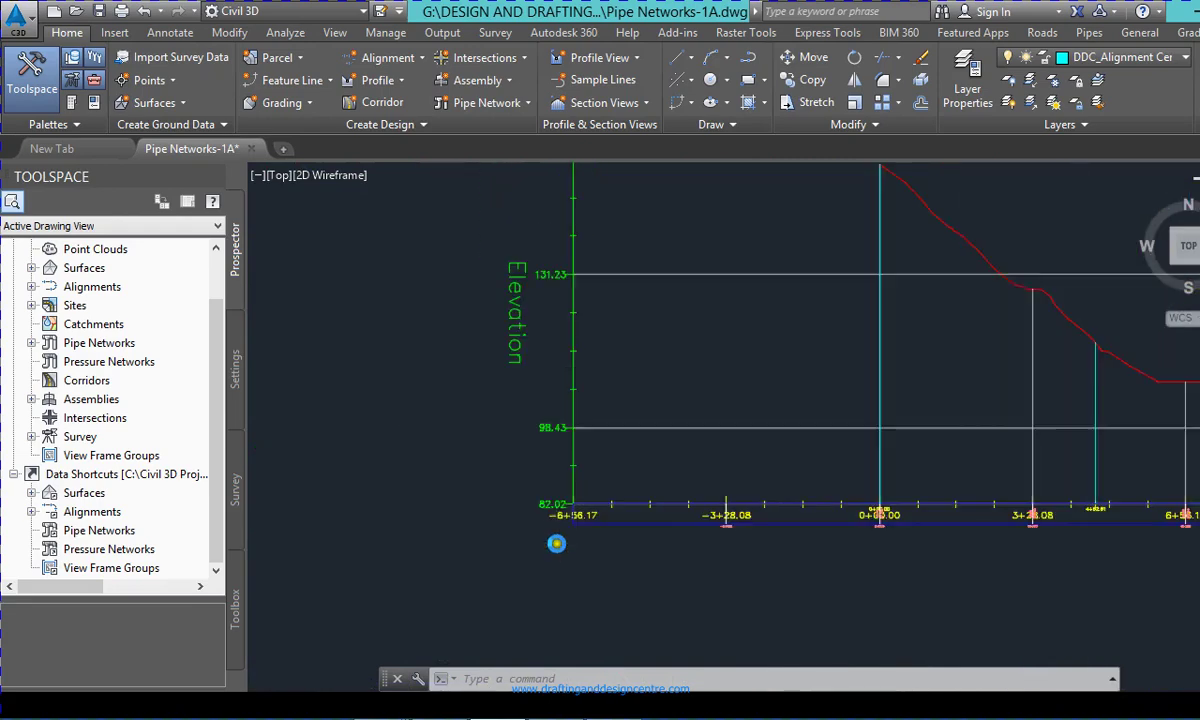
{"action": "scroll", "coordinate": [549, 300], "scroll_direction": "up", "scroll_amount": 3}
{"action": "scroll", "coordinate": [549, 330], "scroll_direction": "down", "scroll_amount": 3}
{"action": "scroll", "coordinate": [595, 465], "scroll_direction": "up", "scroll_amount": 3}
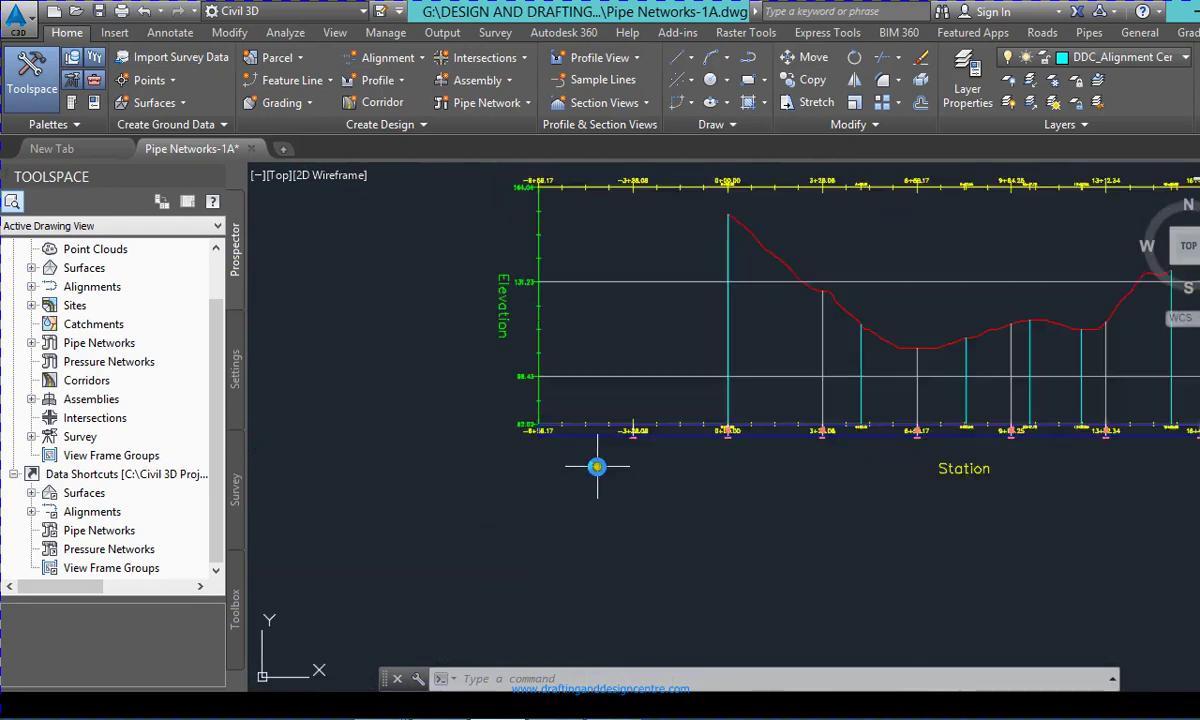
{"action": "scroll", "coordinate": [545, 440], "scroll_direction": "down", "scroll_amount": 4}
{"action": "scroll", "coordinate": [605, 445], "scroll_direction": "up", "scroll_amount": 4}
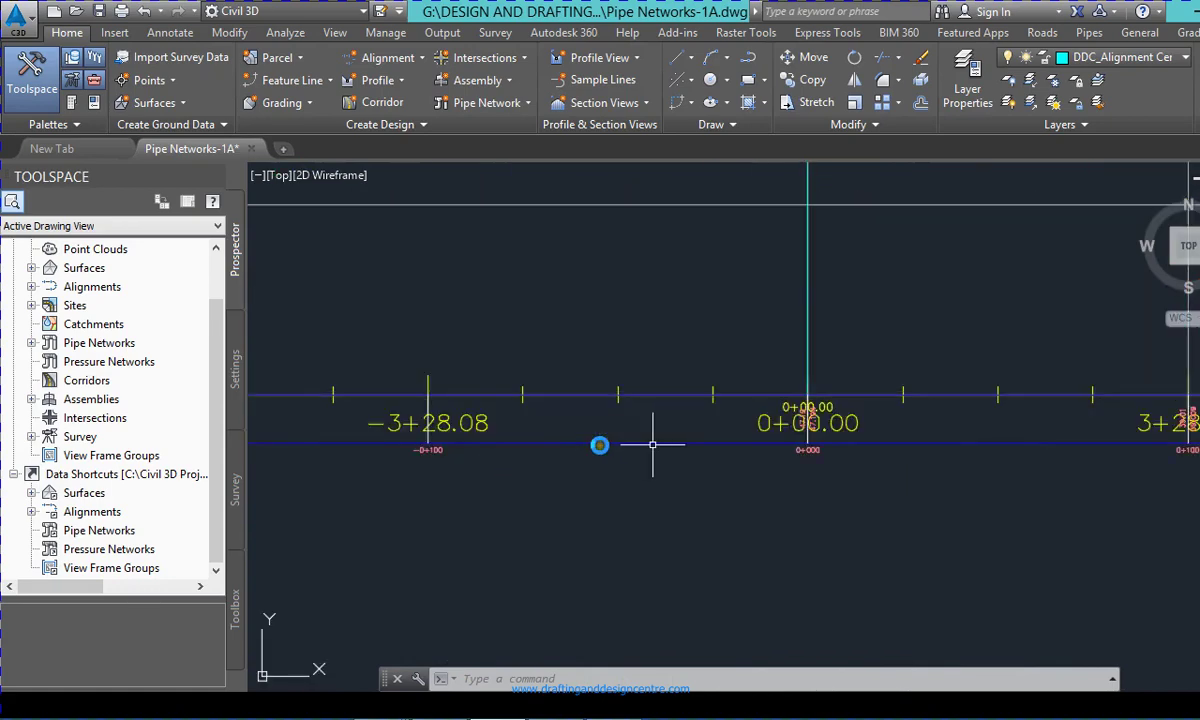
{"action": "scroll", "coordinate": [560, 457], "scroll_direction": "down", "scroll_amount": 4}
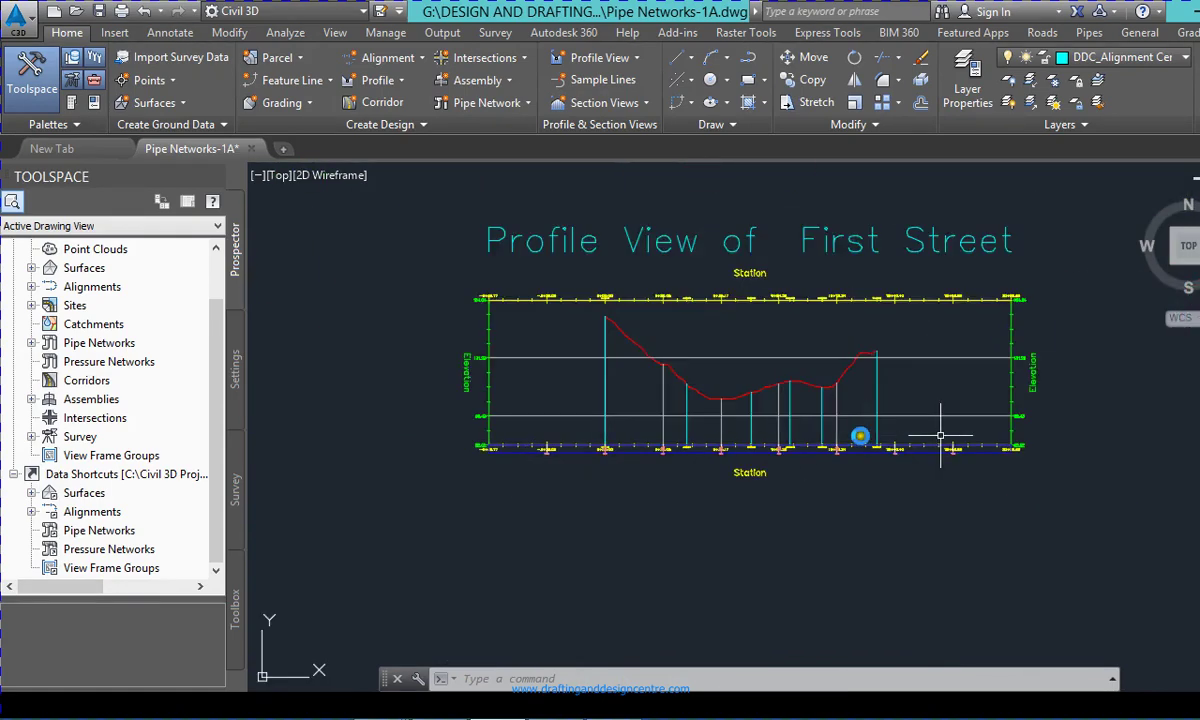
{"action": "scroll", "coordinate": [870, 445], "scroll_direction": "up", "scroll_amount": 4}
{"action": "scroll", "coordinate": [964, 480], "scroll_direction": "up", "scroll_amount": 4}
{"action": "scroll", "coordinate": [945, 500], "scroll_direction": "down", "scroll_amount": 2}
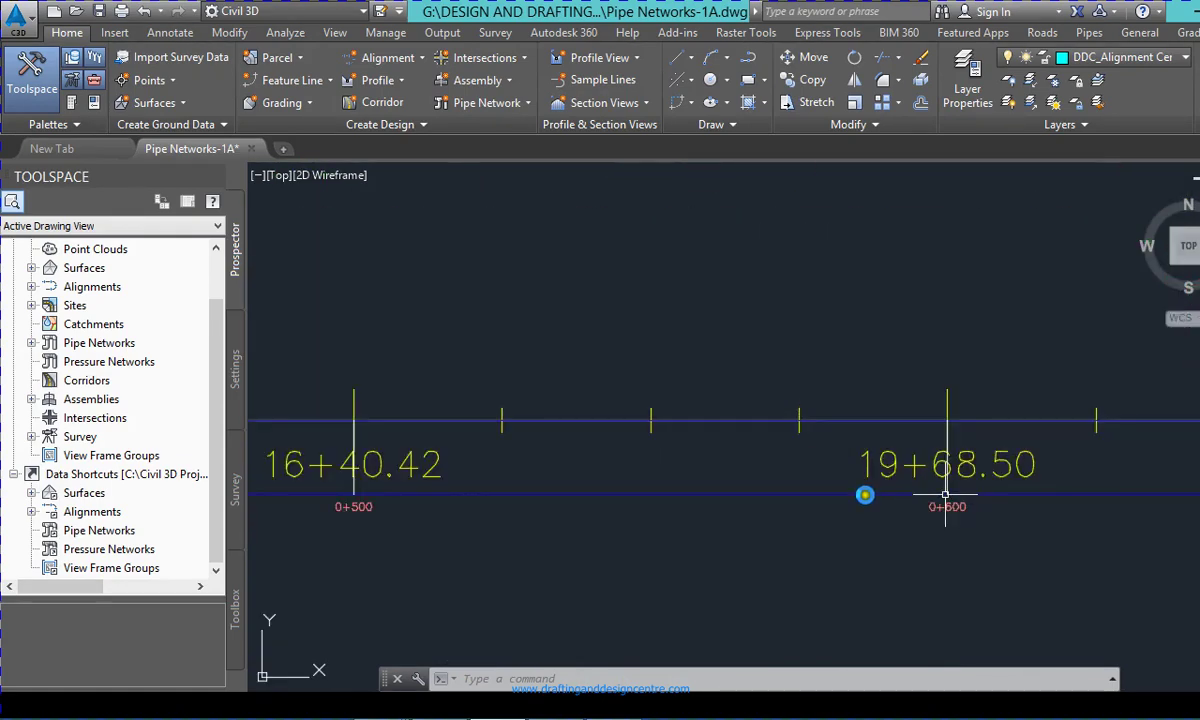
{"action": "scroll", "coordinate": [932, 505], "scroll_direction": "down", "scroll_amount": 4}
{"action": "scroll", "coordinate": [1048, 462], "scroll_direction": "up", "scroll_amount": 4}
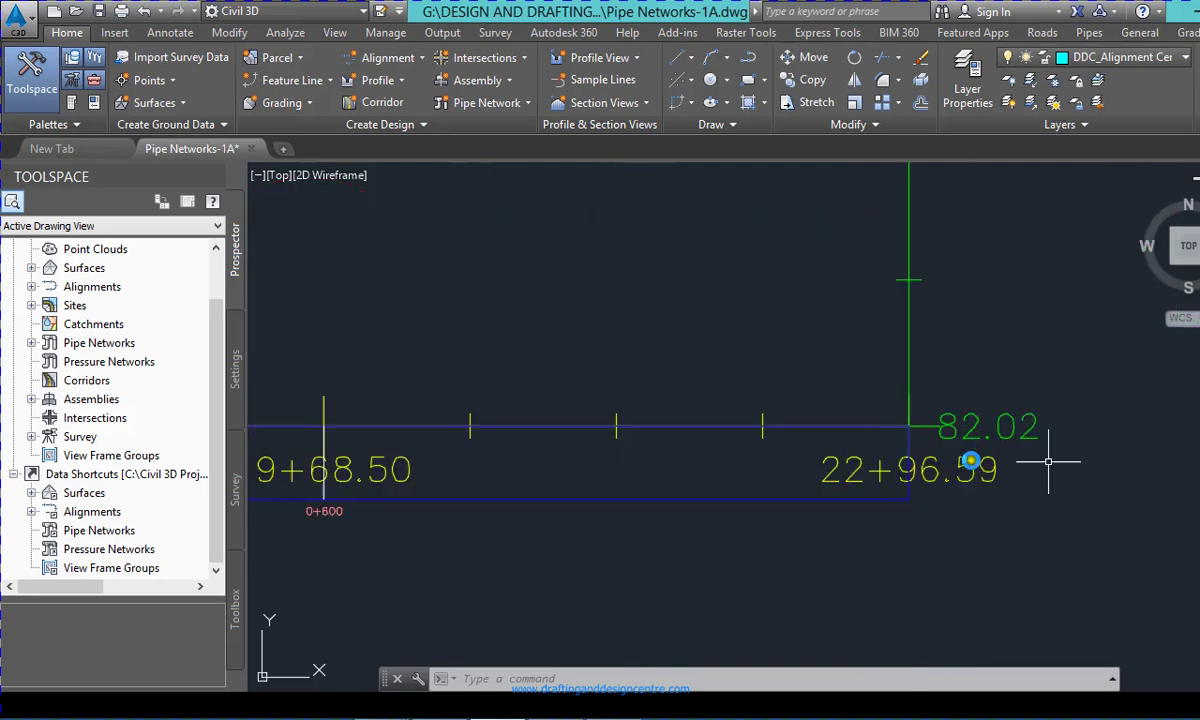
{"action": "scroll", "coordinate": [1048, 462], "scroll_direction": "down", "scroll_amount": 5}
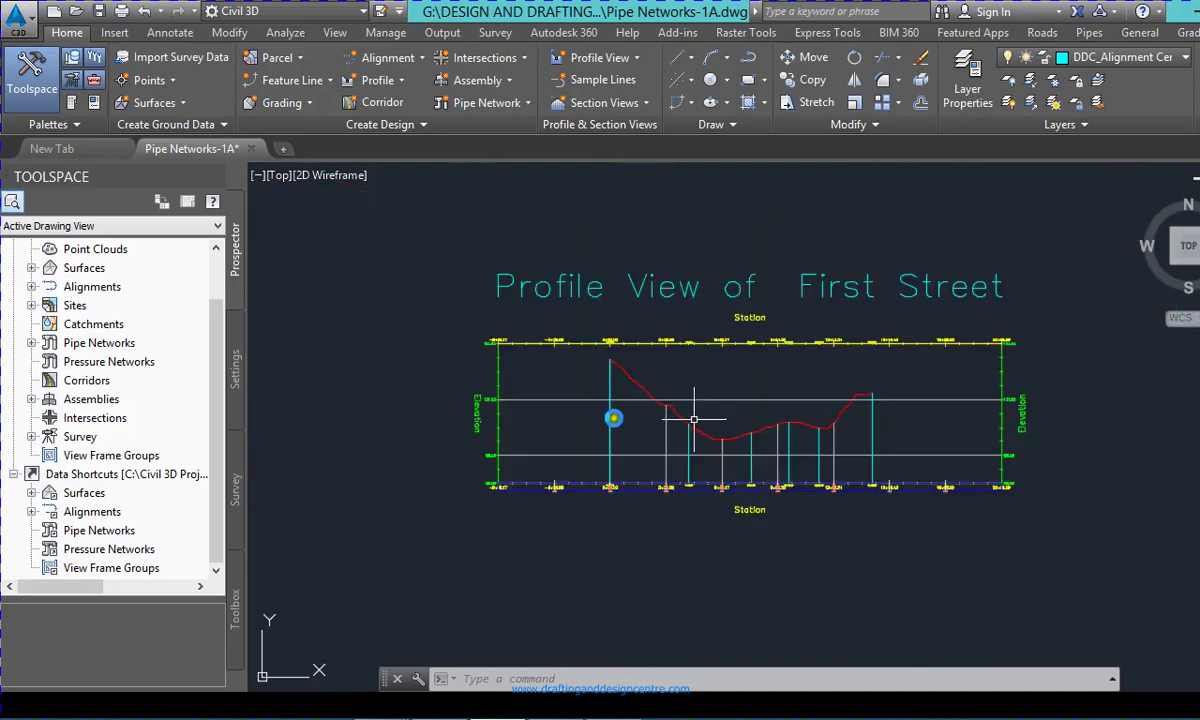
- Select the First Street profile view and open its profile view properties
{"action": "scroll", "coordinate": [620, 398], "scroll_direction": "up", "scroll_amount": 3}
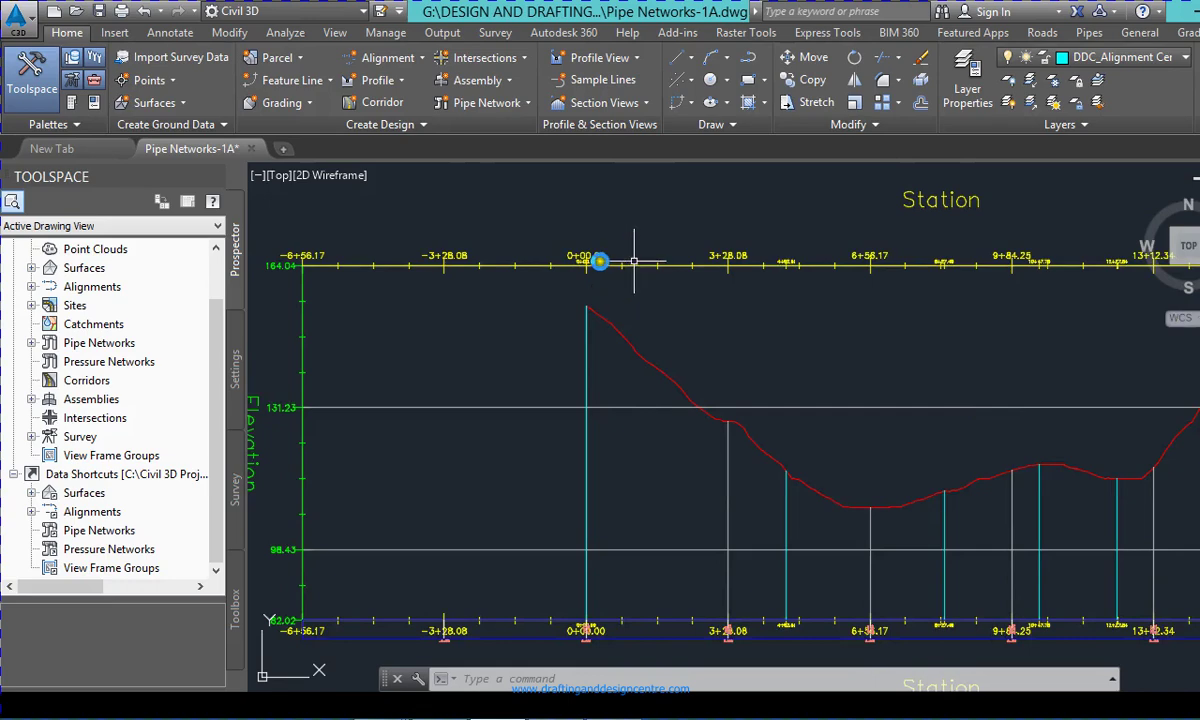
{"action": "left_click", "coordinate": [598, 267]}
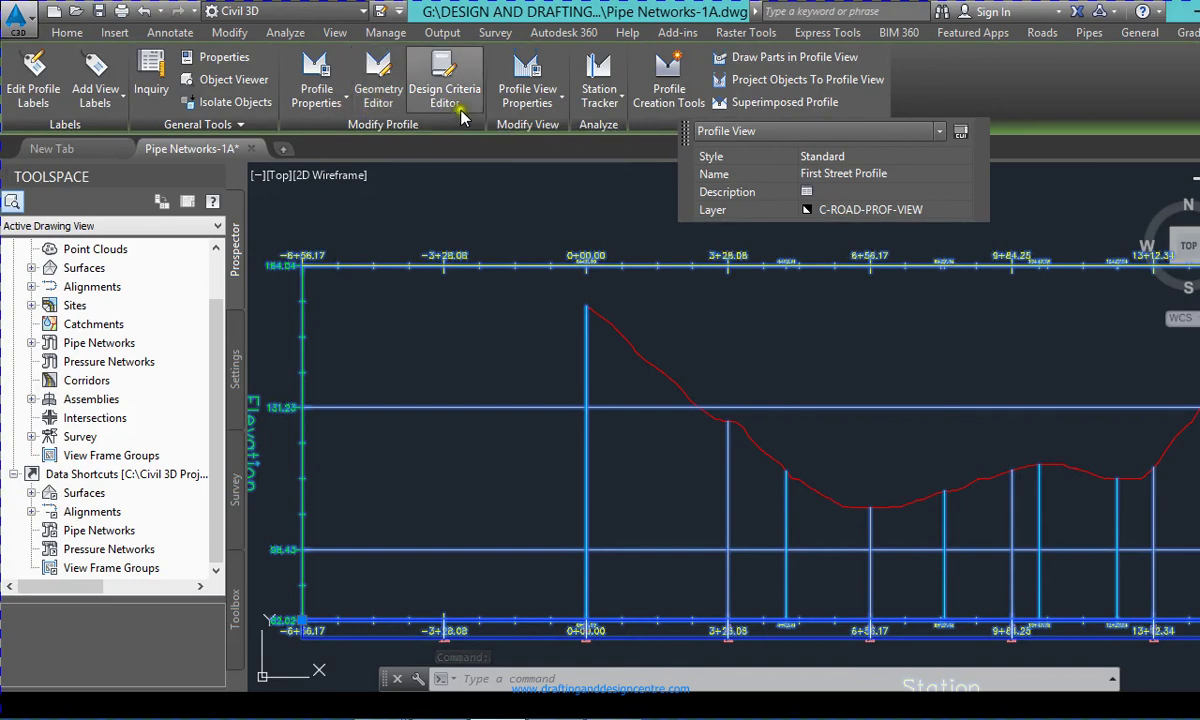
{"action": "left_click", "coordinate": [527, 103]}
{"action": "left_click", "coordinate": [549, 143]}
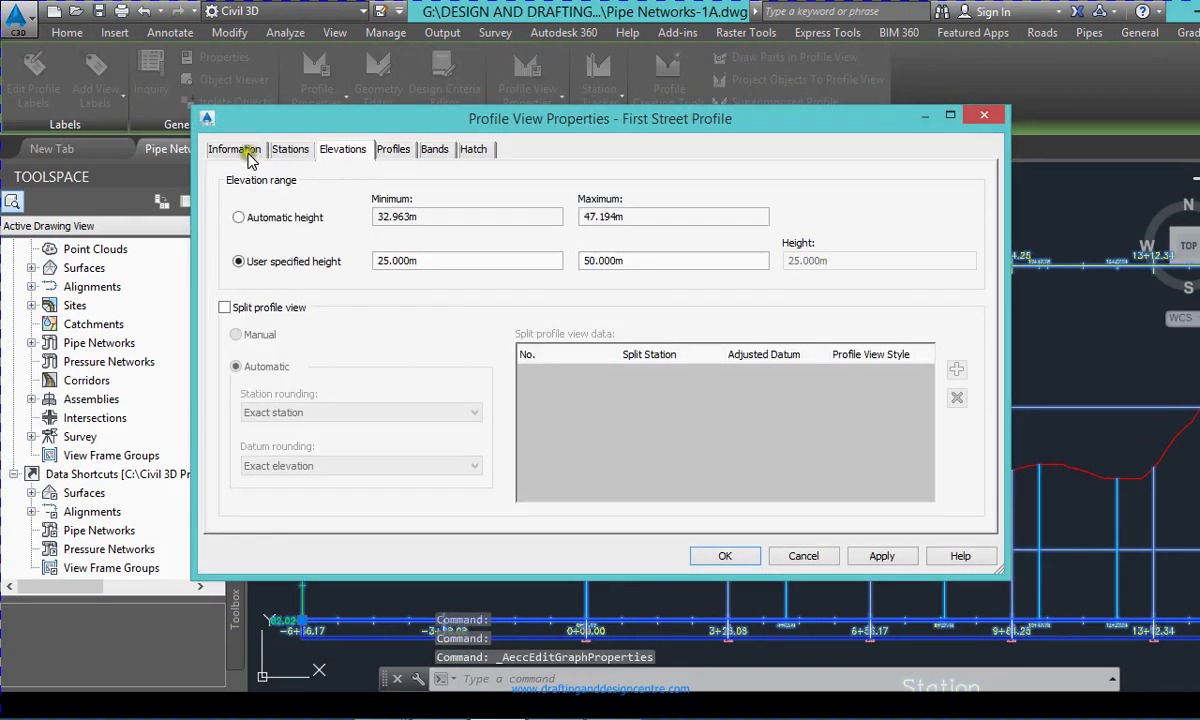
- Change the First Street profile view's object style to Major Grids and apply it
{"action": "left_click", "coordinate": [247, 154]}
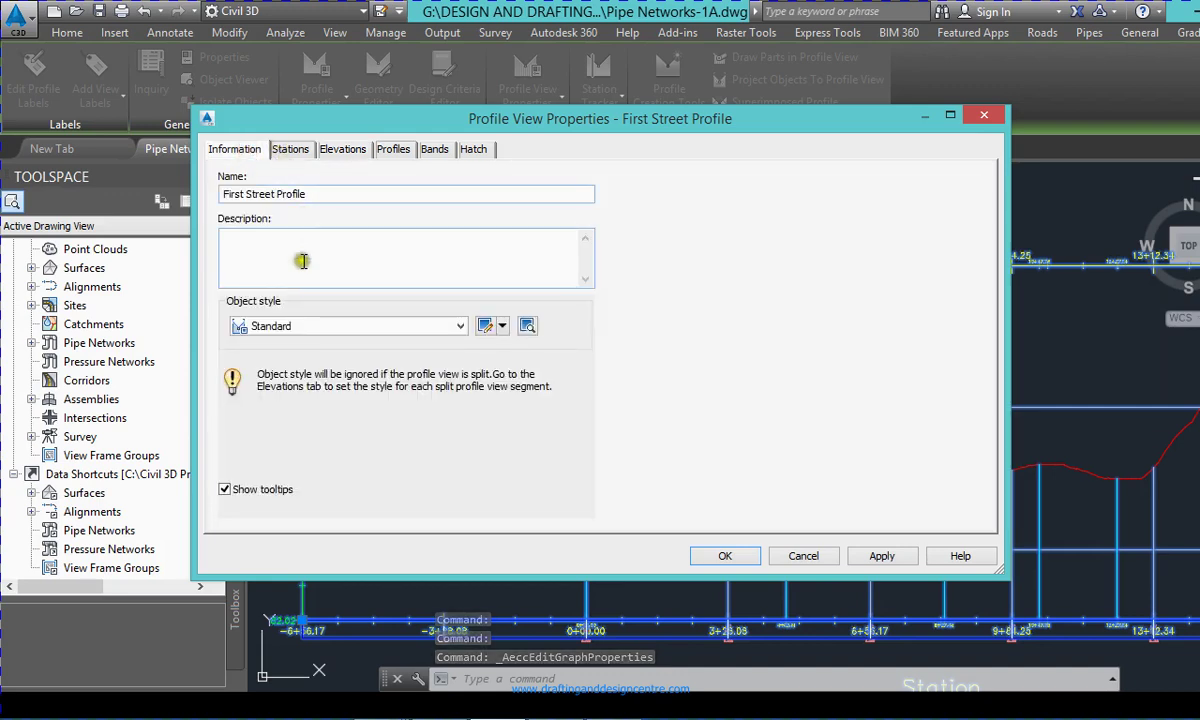
{"action": "left_click", "coordinate": [307, 333]}
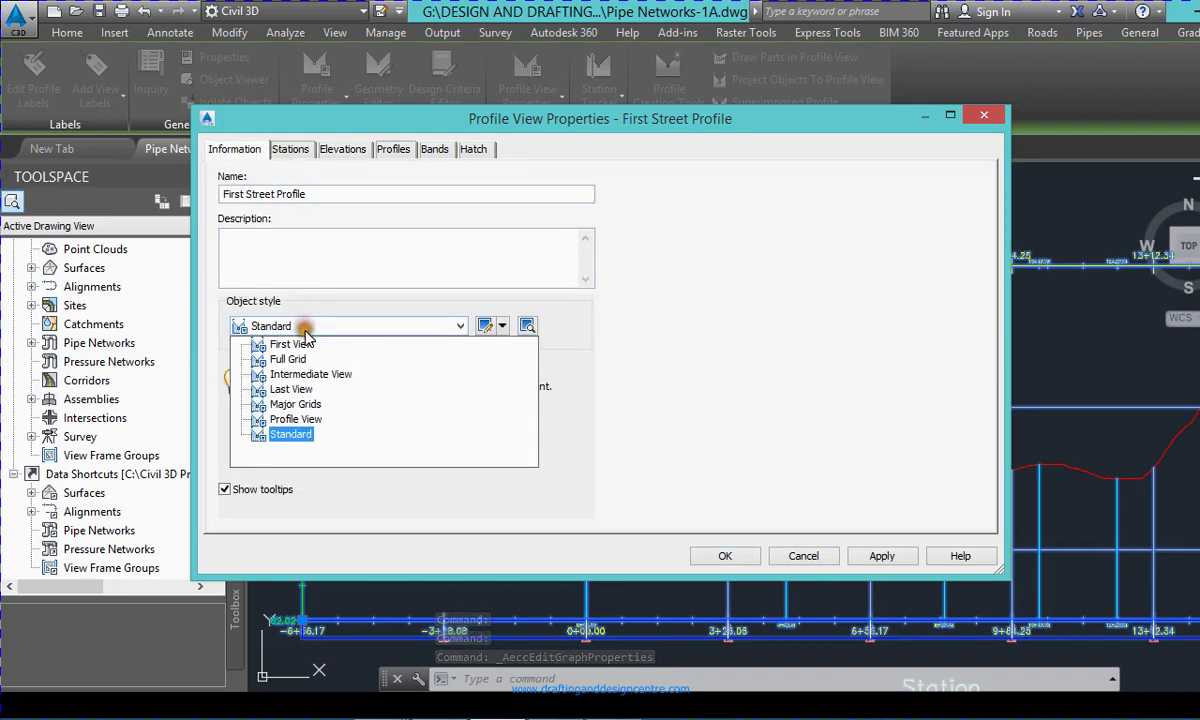
{"action": "left_click", "coordinate": [295, 404]}
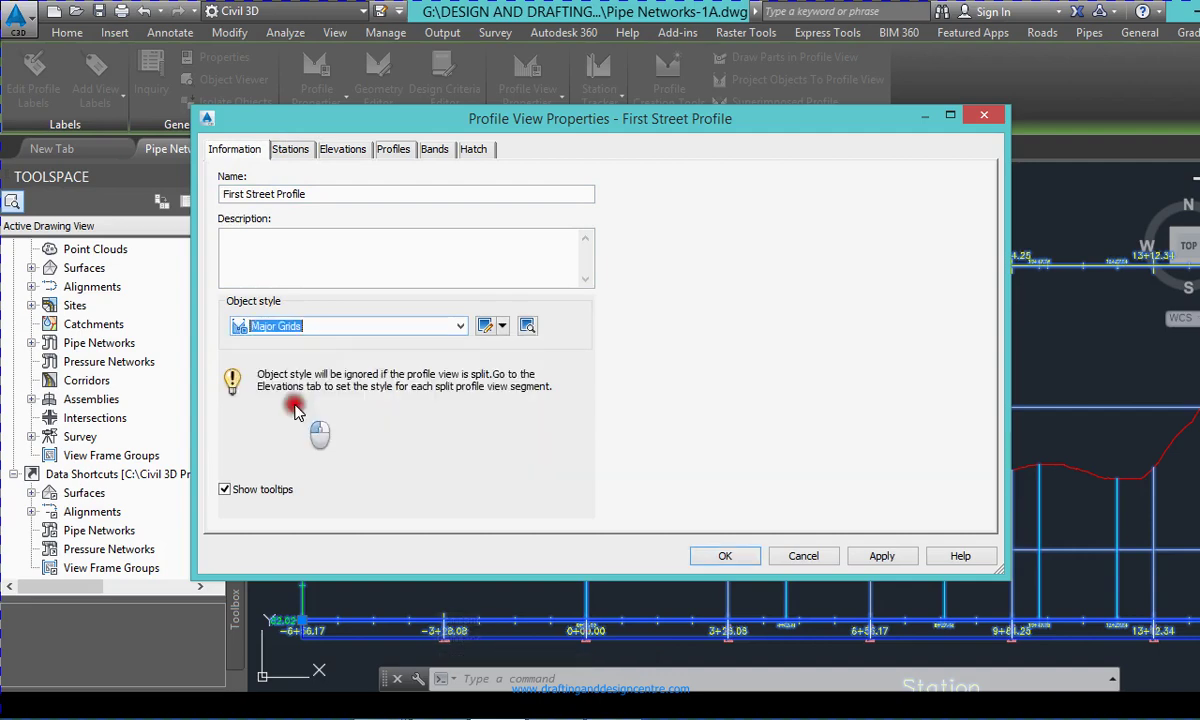
{"action": "left_click", "coordinate": [782, 556]}
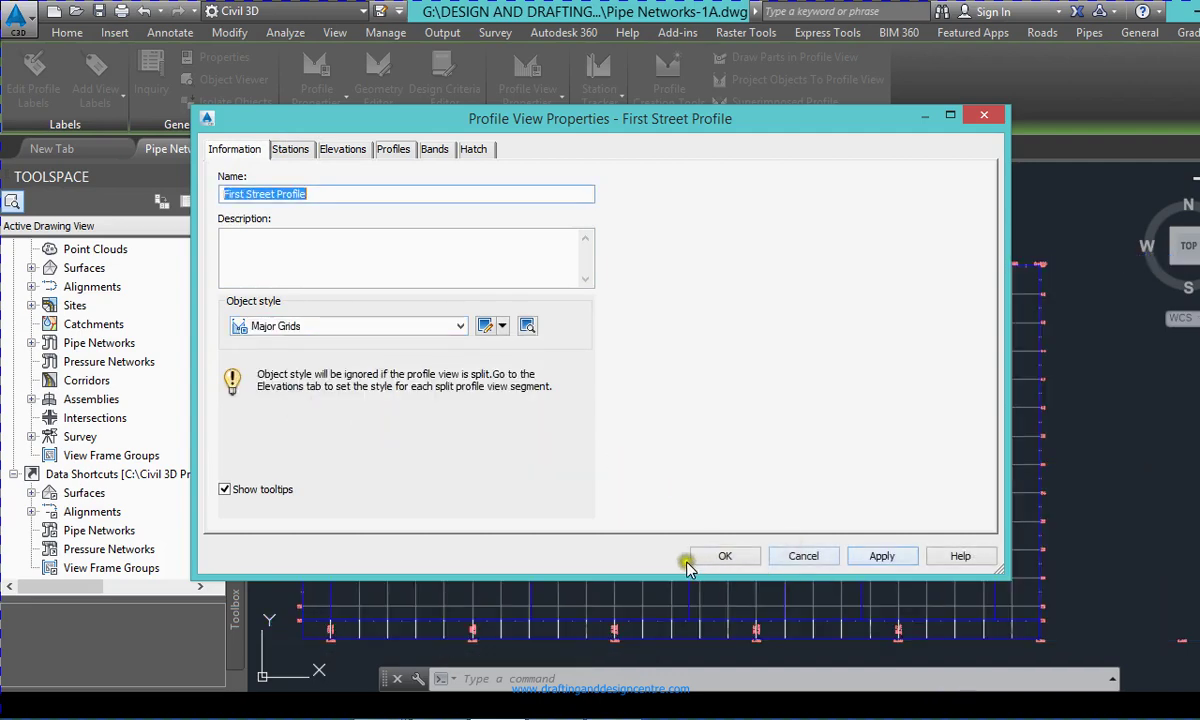
- Examine the major grid lines, the bottom band's elevation and station labels, and the top station axis of the profile view
{"action": "scroll", "coordinate": [287, 522], "scroll_direction": "up", "scroll_amount": 4}
{"action": "scroll", "coordinate": [402, 367], "scroll_direction": "down", "scroll_amount": 4}
{"action": "scroll", "coordinate": [536, 363], "scroll_direction": "up", "scroll_amount": 2}
{"action": "key", "text": "Escape"}
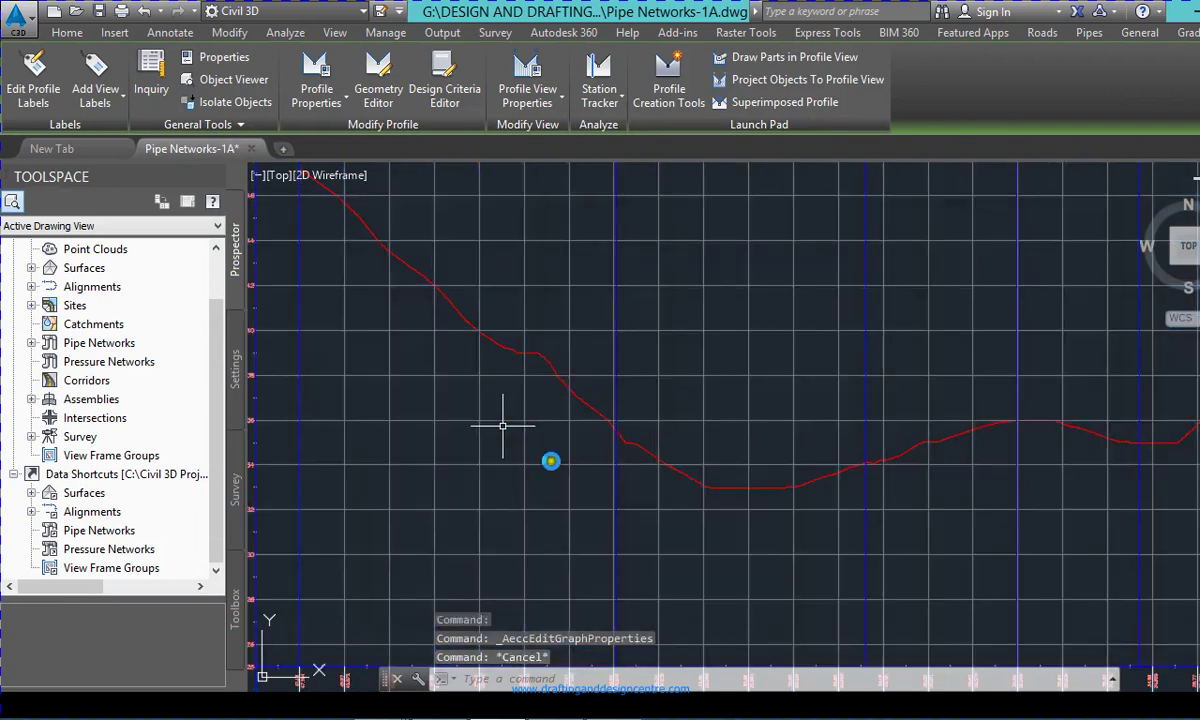
{"action": "scroll", "coordinate": [396, 554], "scroll_direction": "down", "scroll_amount": 2}
{"action": "scroll", "coordinate": [370, 621], "scroll_direction": "up", "scroll_amount": 2}
{"action": "scroll", "coordinate": [391, 621], "scroll_direction": "down", "scroll_amount": 3}
{"action": "scroll", "coordinate": [386, 640], "scroll_direction": "up", "scroll_amount": 3}
{"action": "scroll", "coordinate": [386, 640], "scroll_direction": "up", "scroll_amount": 2}
{"action": "scroll", "coordinate": [390, 640], "scroll_direction": "down", "scroll_amount": 3}
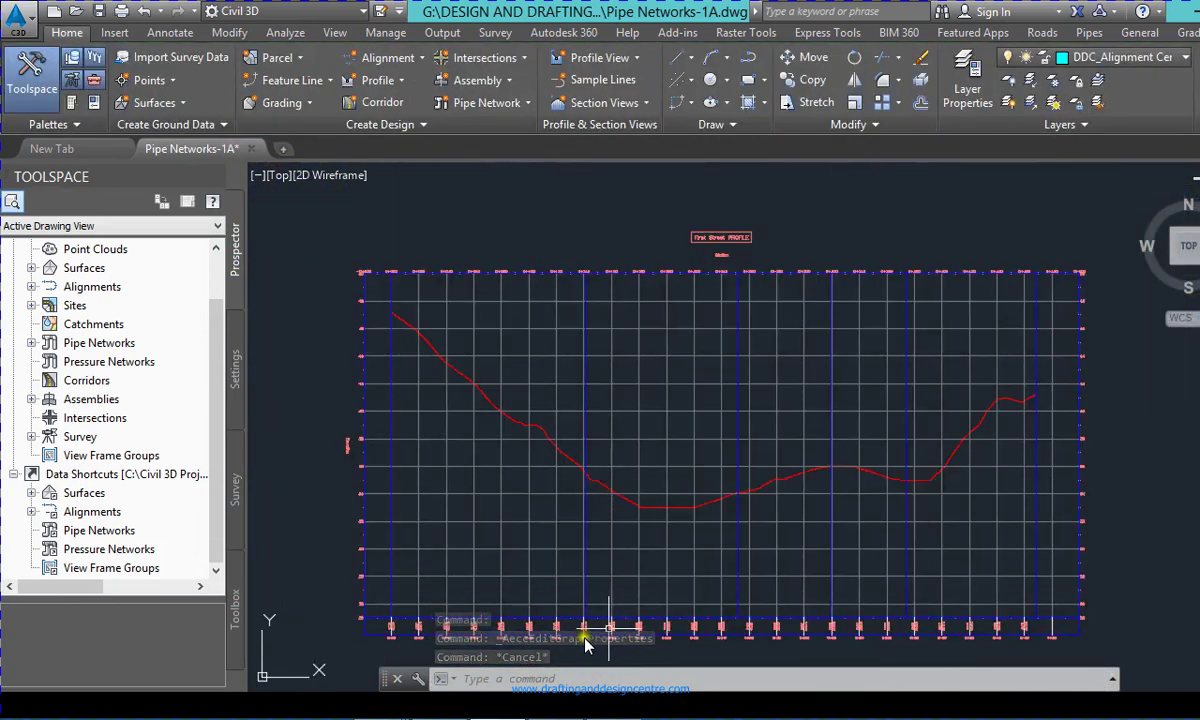
{"action": "scroll", "coordinate": [585, 645], "scroll_direction": "up", "scroll_amount": 3}
{"action": "scroll", "coordinate": [585, 645], "scroll_direction": "up", "scroll_amount": 1}
{"action": "scroll", "coordinate": [533, 600], "scroll_direction": "down", "scroll_amount": 4}
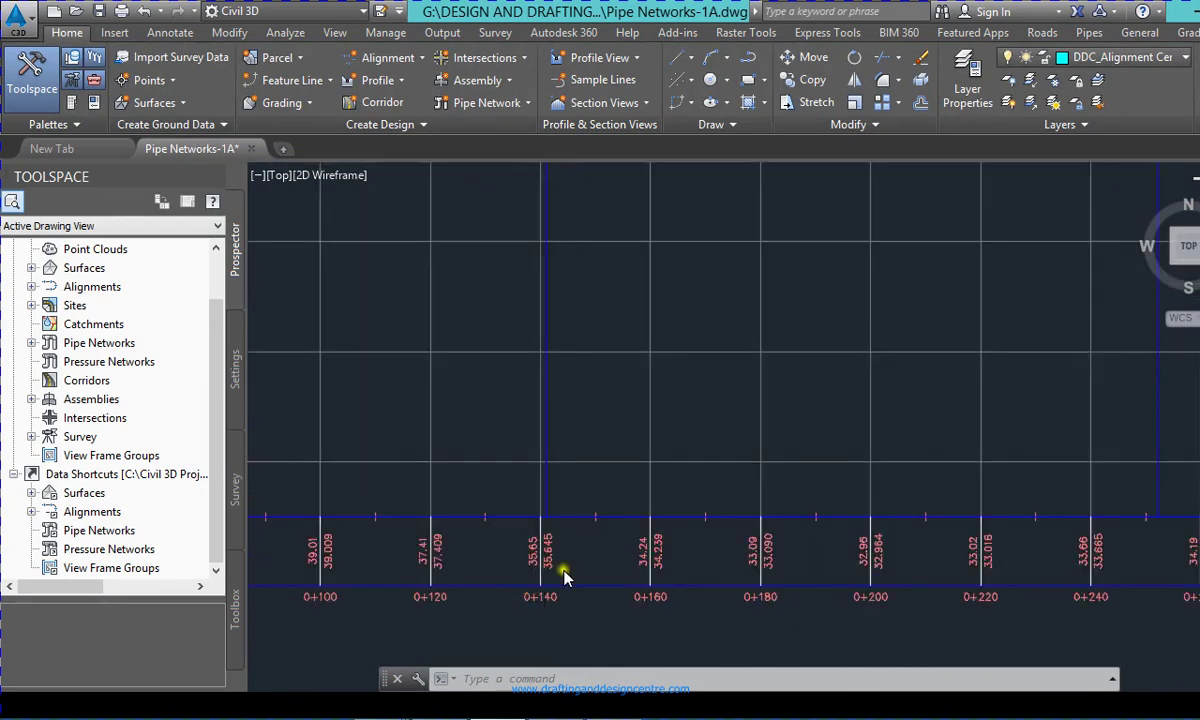
{"action": "scroll", "coordinate": [737, 249], "scroll_direction": "up", "scroll_amount": 2}
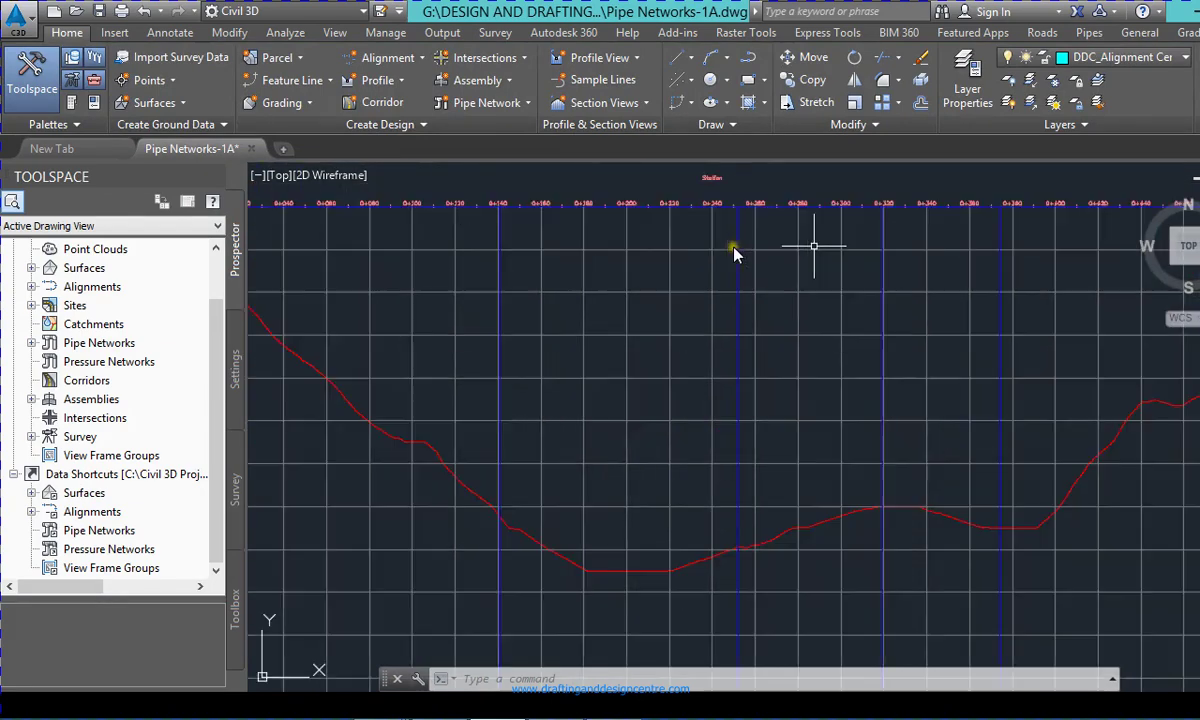
{"action": "scroll", "coordinate": [612, 335], "scroll_direction": "down", "scroll_amount": 2}
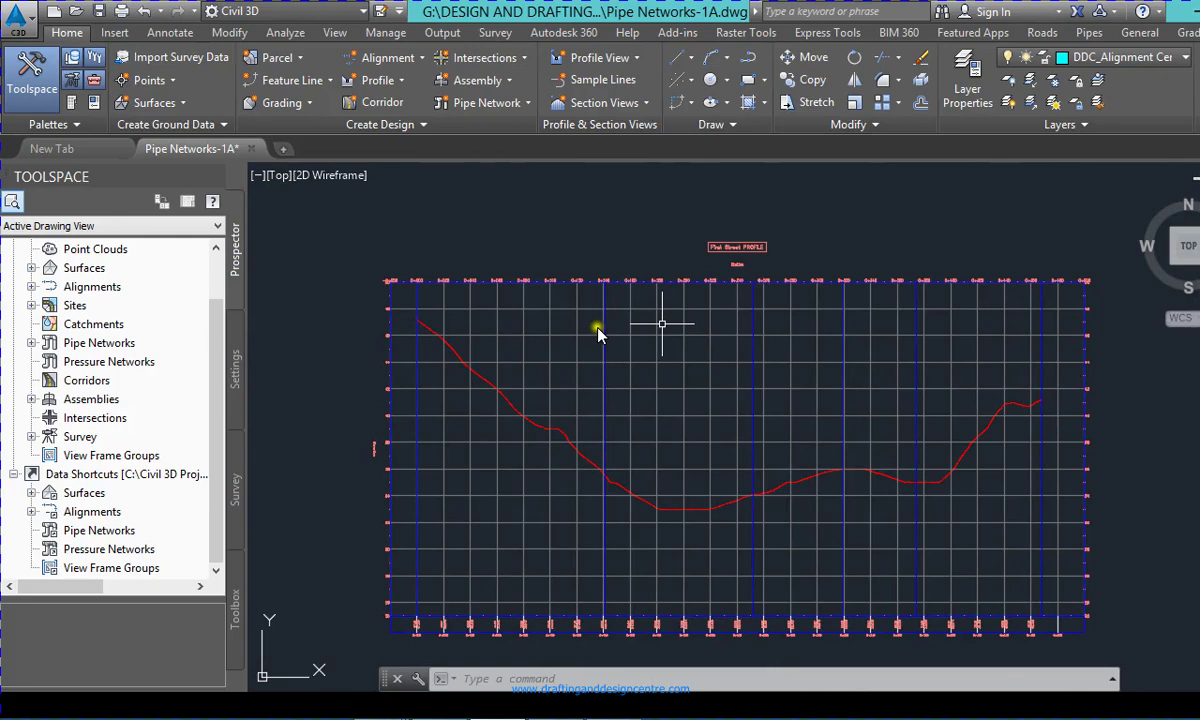
{"action": "scroll", "coordinate": [597, 332], "scroll_direction": "up", "scroll_amount": 4}
- Review the station range and elevation range settings of the First Street profile view and compare them with its axes
{"action": "left_click", "coordinate": [601, 222]}
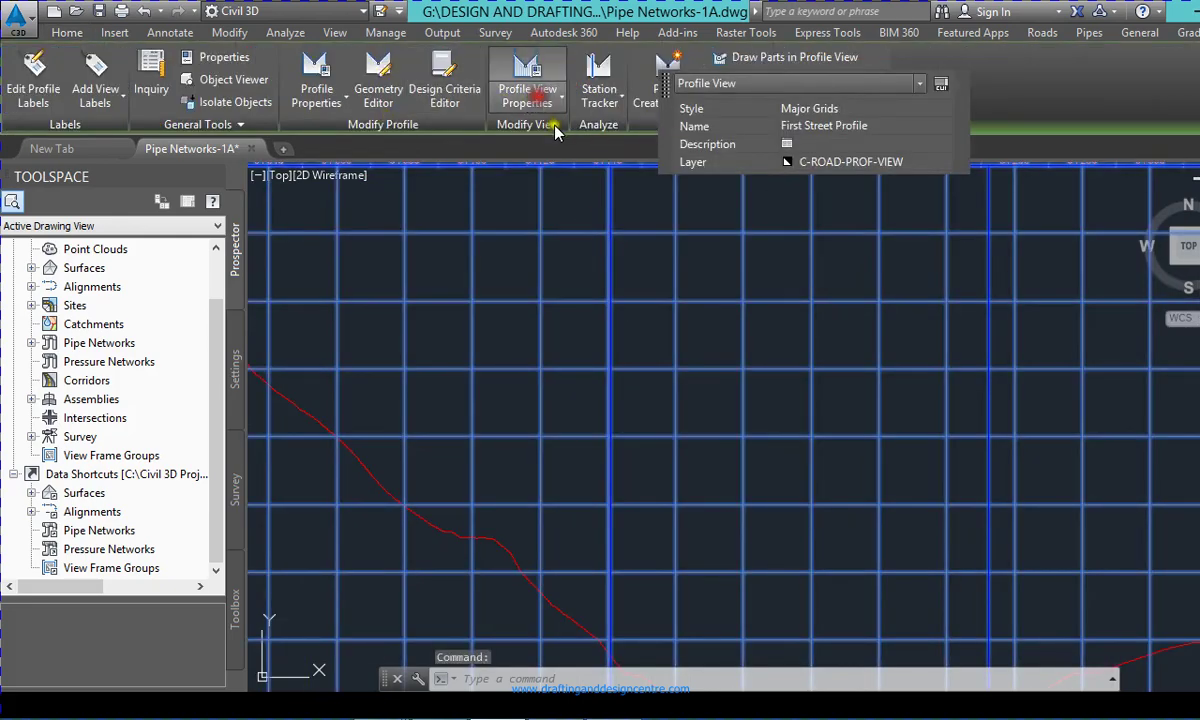
{"action": "left_click", "coordinate": [547, 99]}
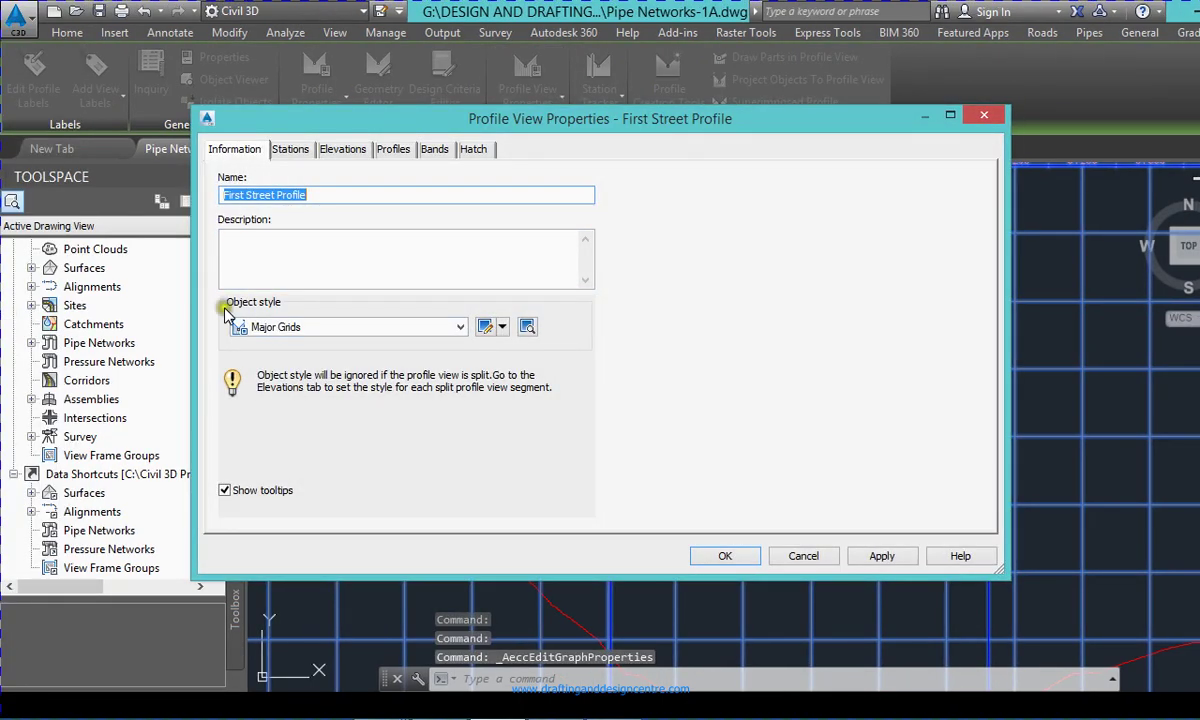
{"action": "left_click", "coordinate": [299, 149]}
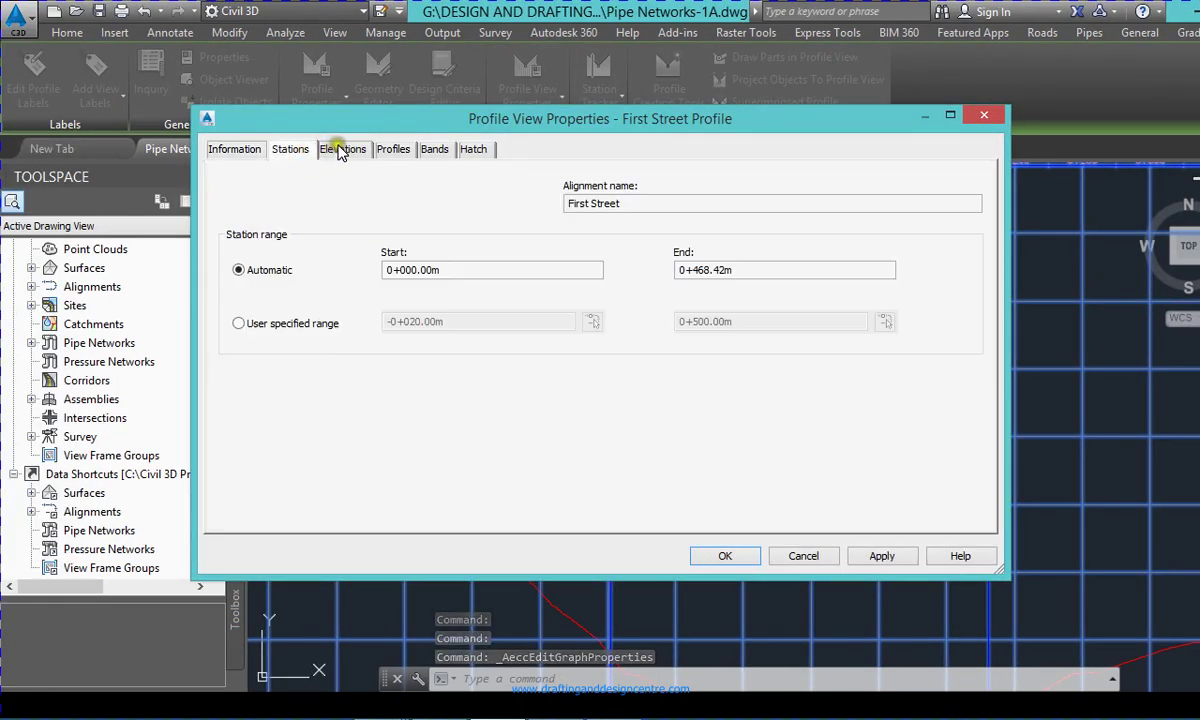
{"action": "left_click", "coordinate": [340, 150]}
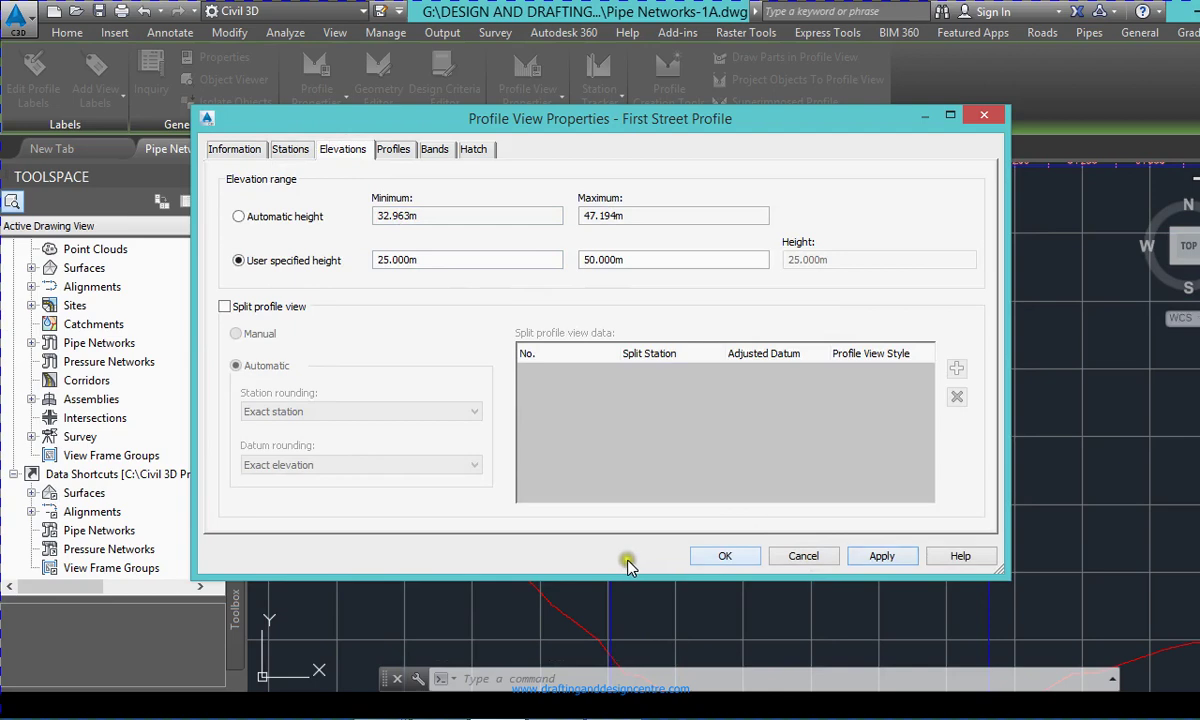
{"action": "key", "text": "Return"}
{"action": "scroll", "coordinate": [605, 486], "scroll_direction": "down", "scroll_amount": 4}
{"action": "scroll", "coordinate": [581, 477], "scroll_direction": "up", "scroll_amount": 8}
{"action": "scroll", "coordinate": [482, 567], "scroll_direction": "down", "scroll_amount": 5}
{"action": "scroll", "coordinate": [429, 182], "scroll_direction": "up", "scroll_amount": 6}
{"action": "scroll", "coordinate": [420, 380], "scroll_direction": "down", "scroll_amount": 6}
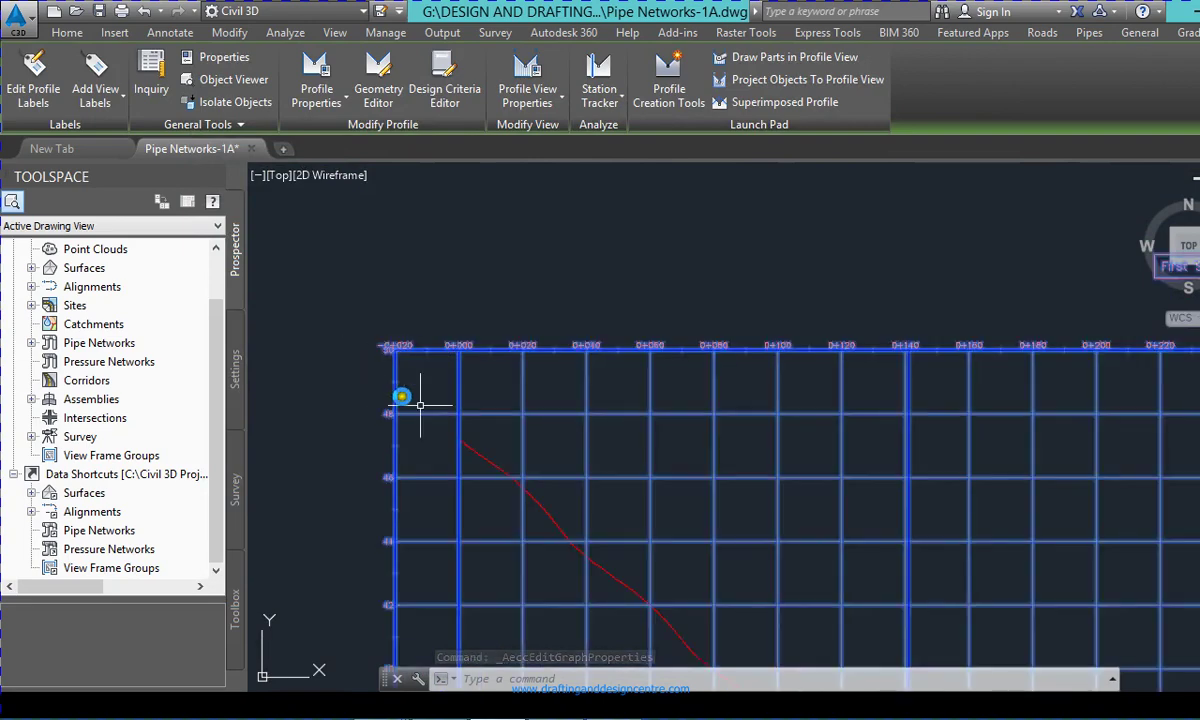
{"action": "key", "text": "Escape"}
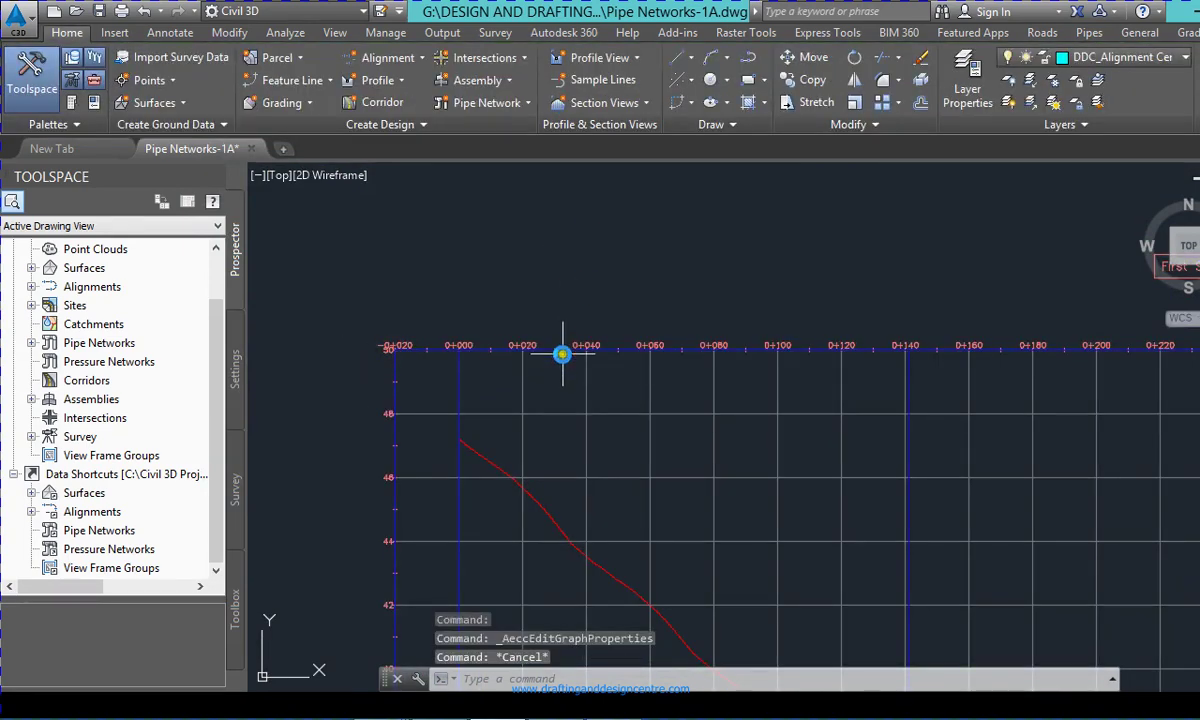
- Reopen the First Street profile view properties and turn on the start station label for the Elevations and Stations band
{"action": "left_click", "coordinate": [574, 351]}
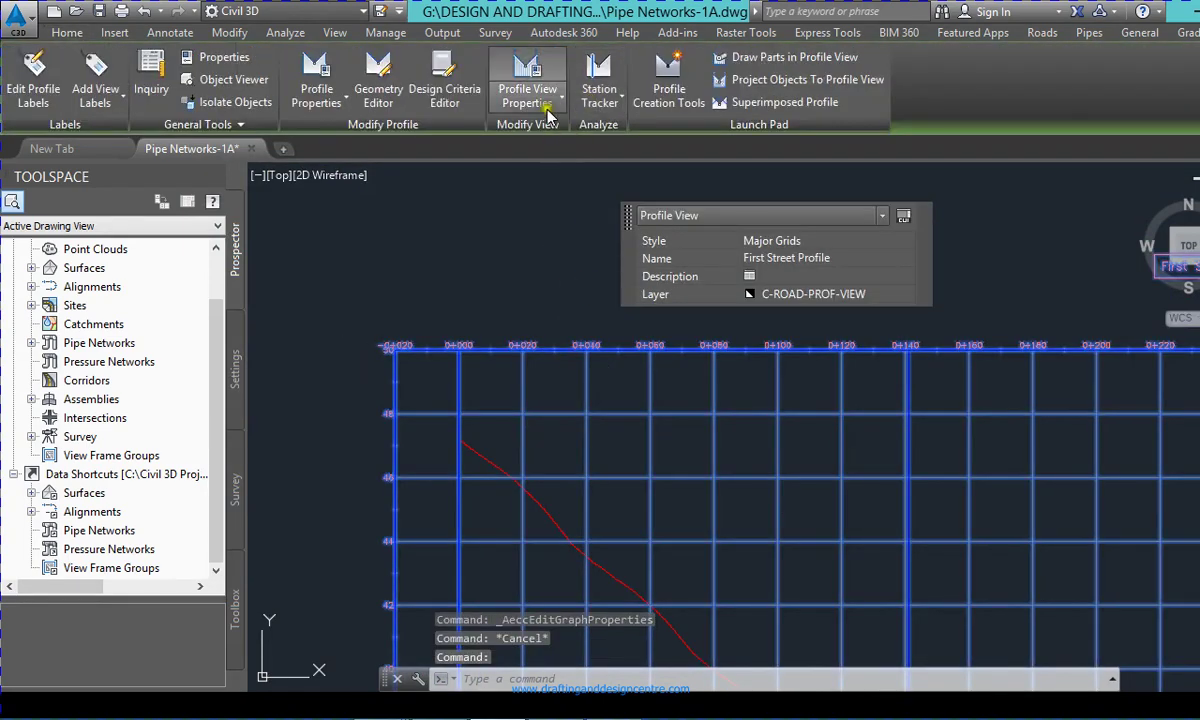
{"action": "left_click", "coordinate": [560, 104]}
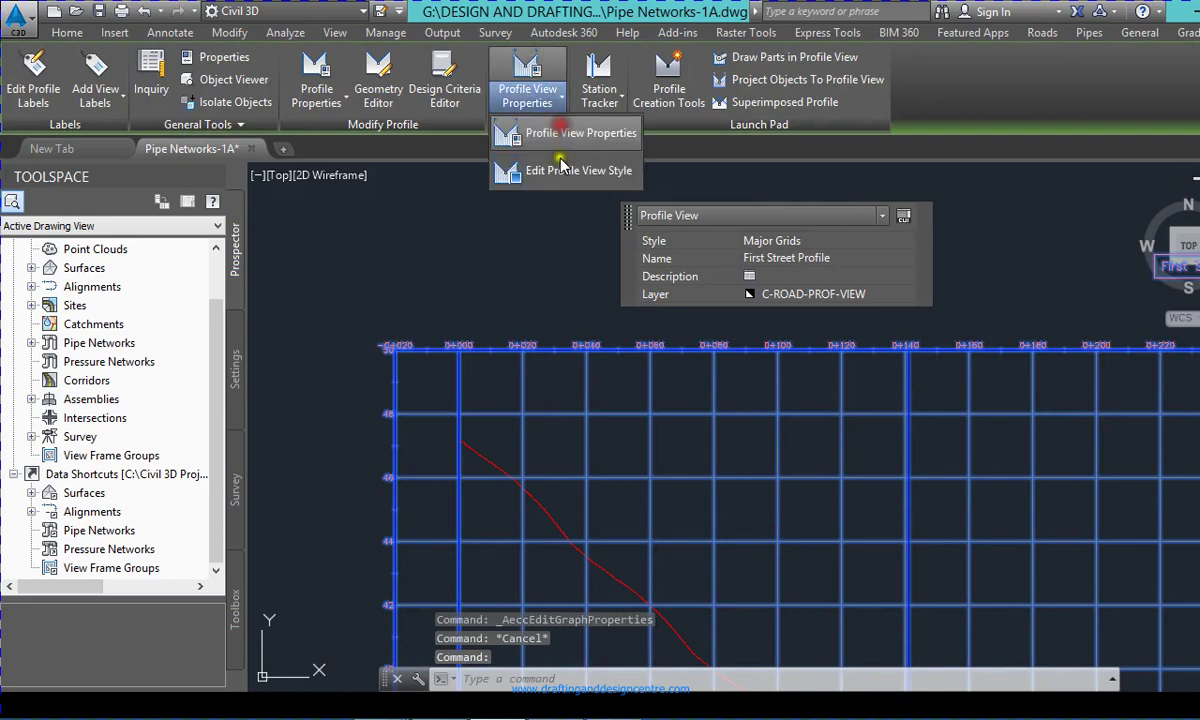
{"action": "left_click", "coordinate": [538, 134]}
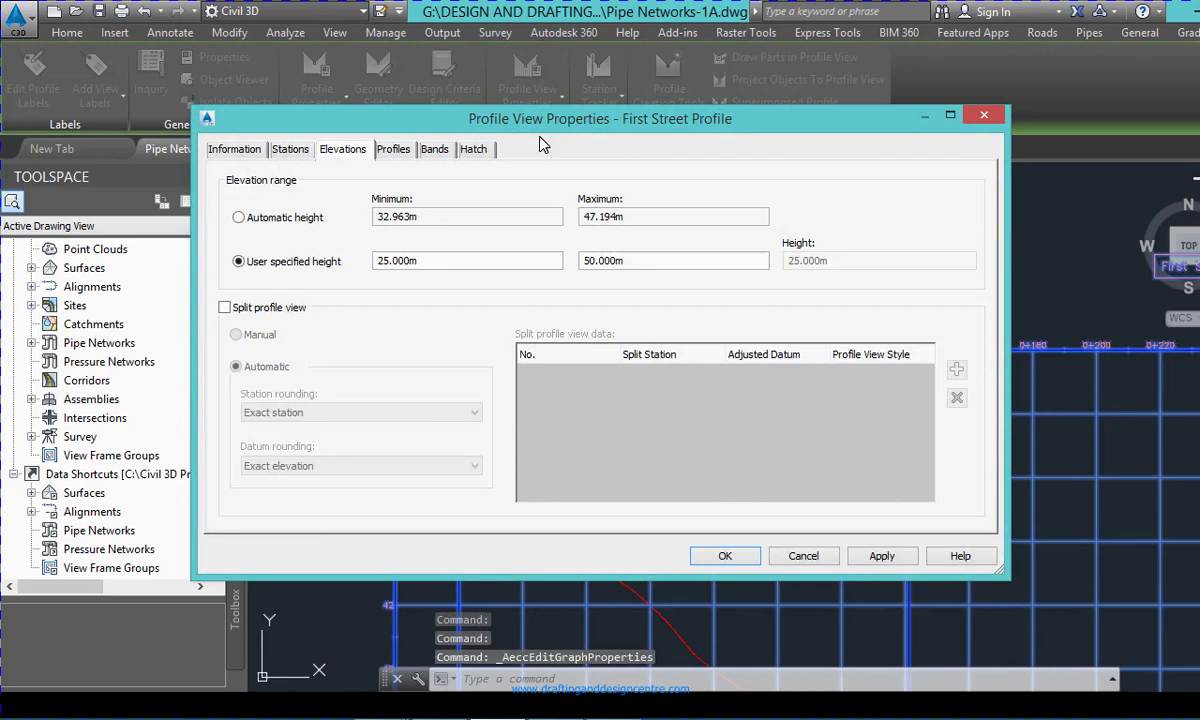
{"action": "left_click", "coordinate": [398, 152]}
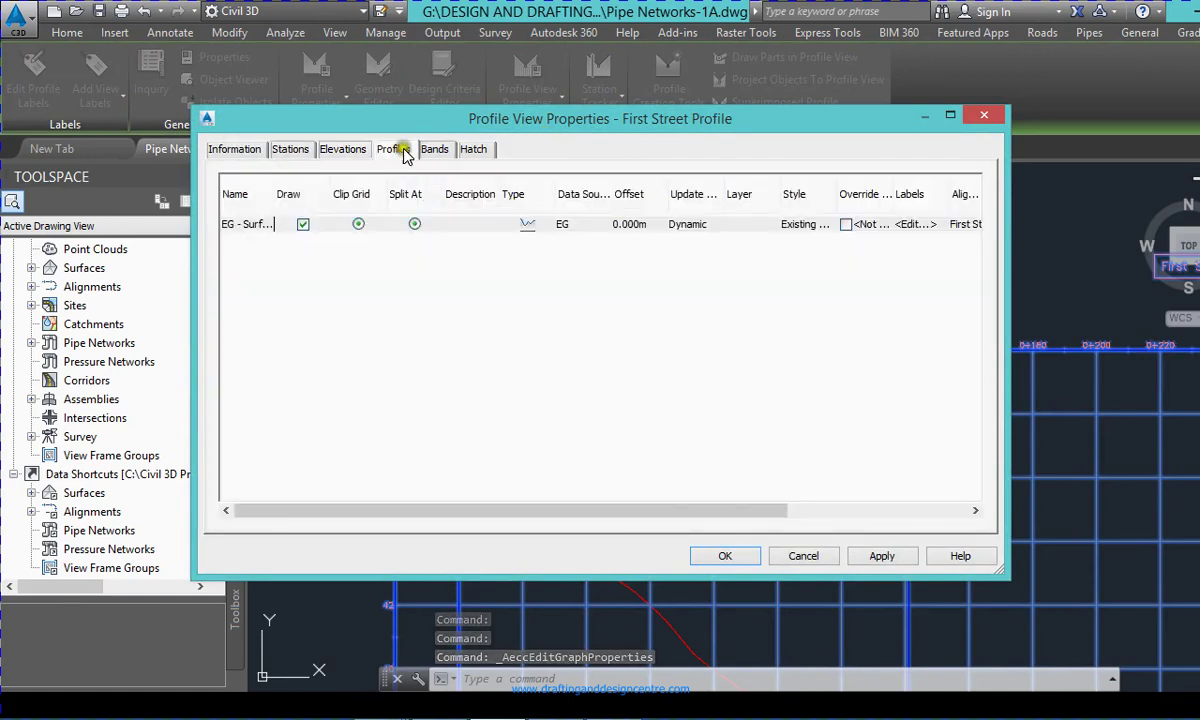
{"action": "left_click", "coordinate": [434, 150]}
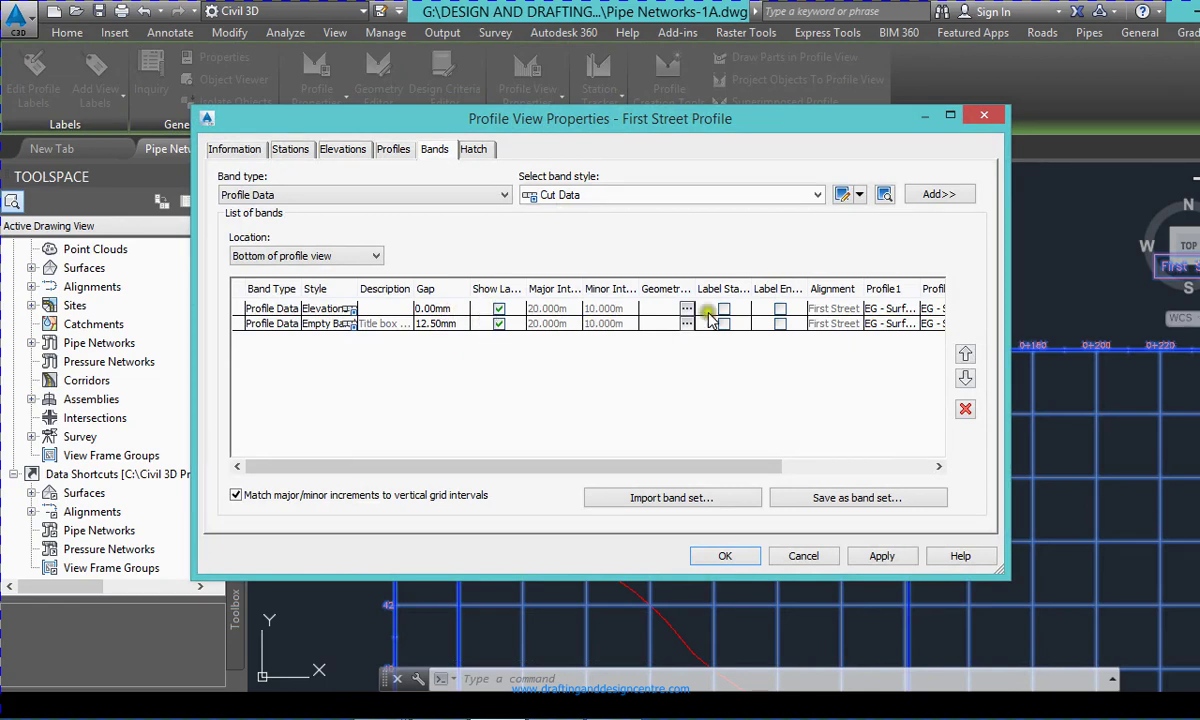
{"action": "left_click", "coordinate": [647, 310]}
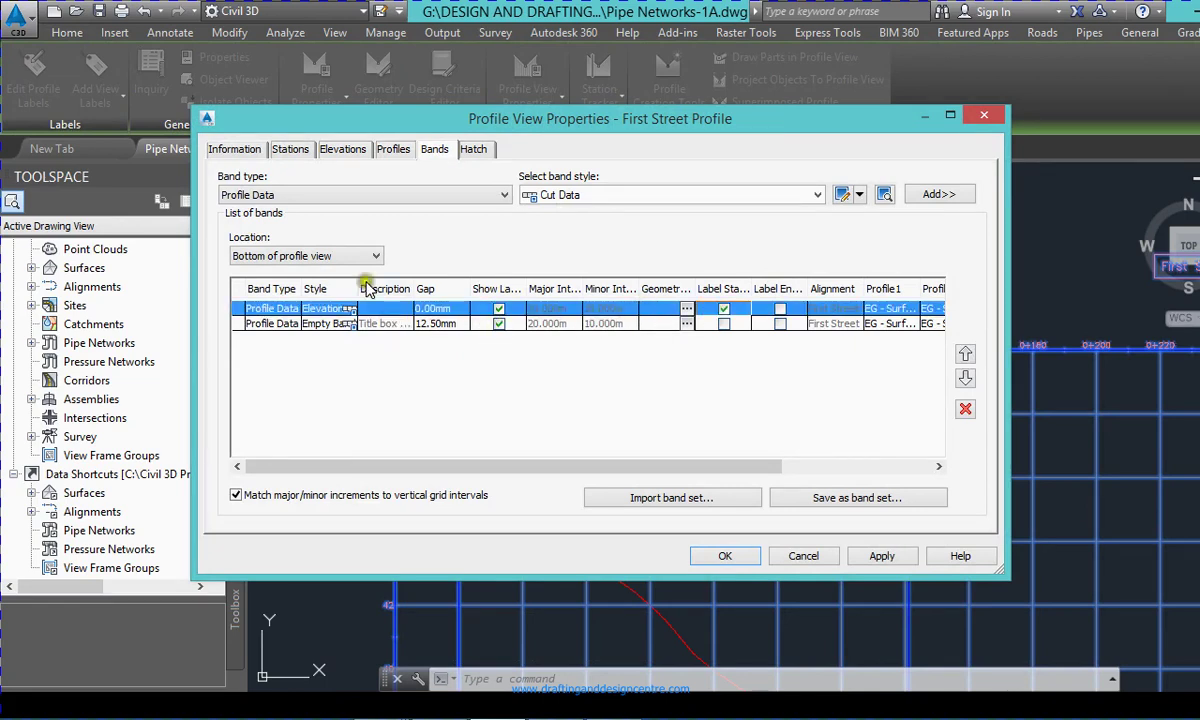
- Hide the labels of the Empty Band - Bottom band and turn on the end station label for Elevations and Stations
{"action": "left_click_drag", "start_coordinate": [356, 289], "coordinate": [421, 289]}
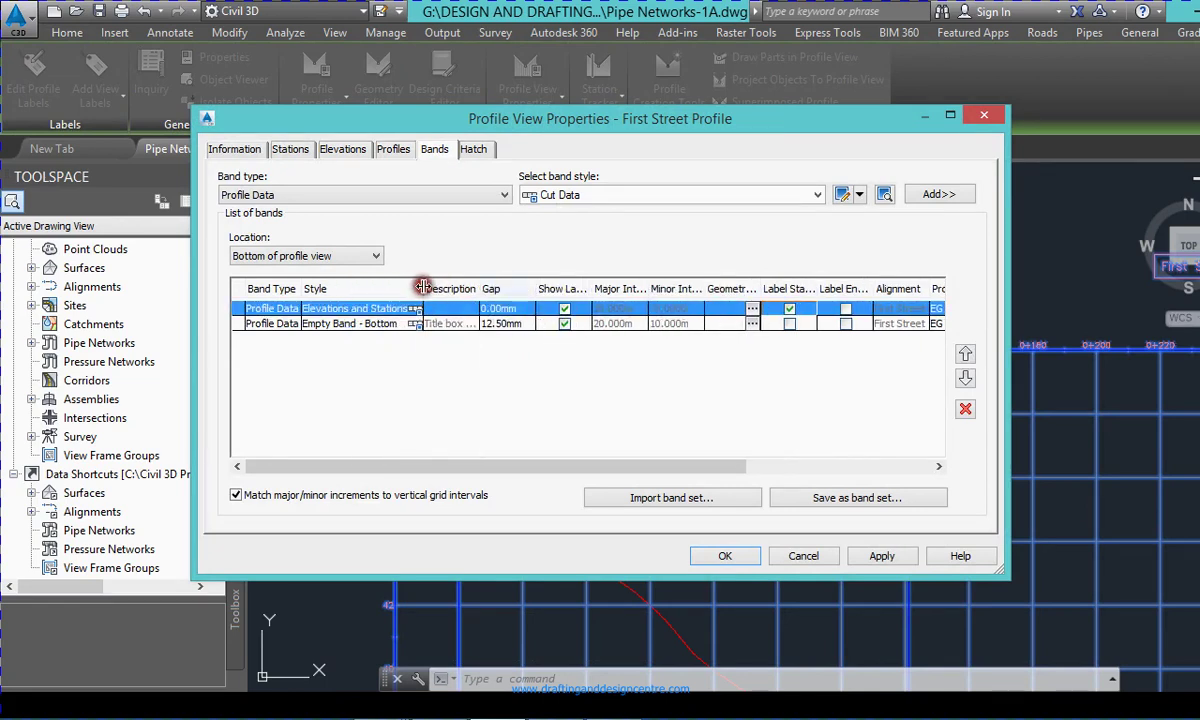
{"action": "left_click", "coordinate": [561, 324]}
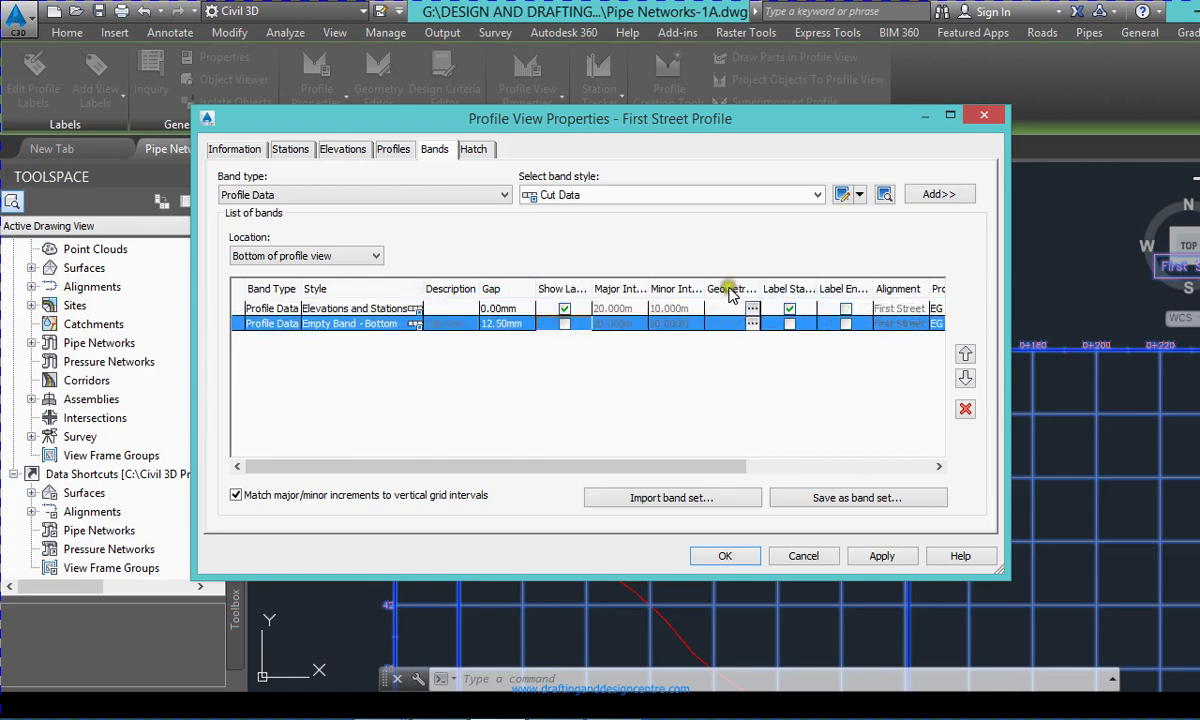
{"action": "left_click", "coordinate": [783, 312]}
{"action": "left_click_drag", "start_coordinate": [597, 465], "coordinate": [800, 470]}
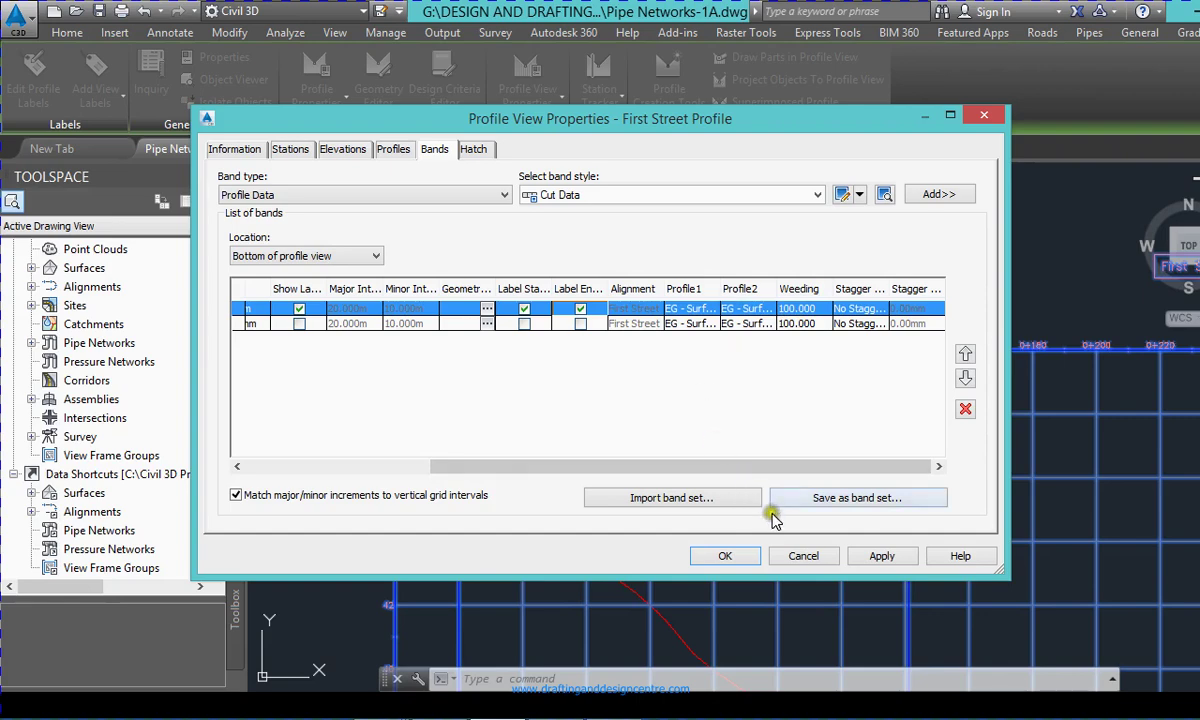
{"action": "left_click", "coordinate": [712, 556]}
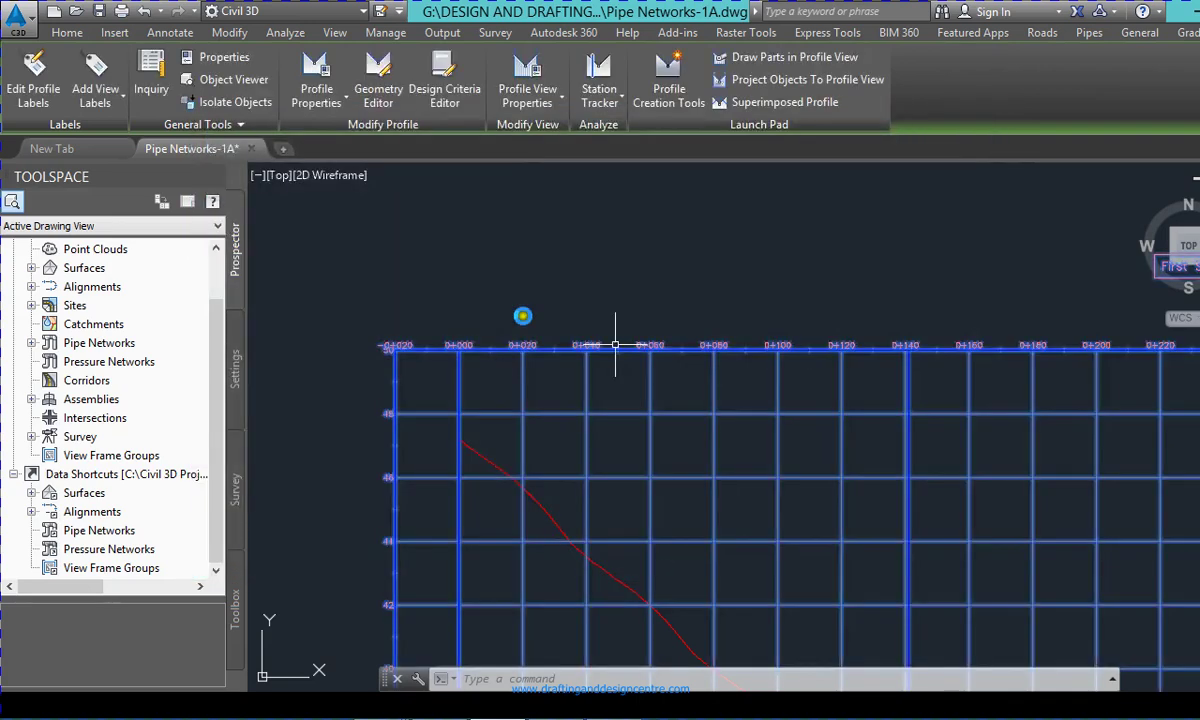
- Check the elevation and station labels along the bottom data band from the start of the profile view towards its end
{"action": "scroll", "coordinate": [605, 300], "scroll_direction": "down", "scroll_amount": 3}
{"action": "scroll", "coordinate": [595, 400], "scroll_direction": "up", "scroll_amount": 6}
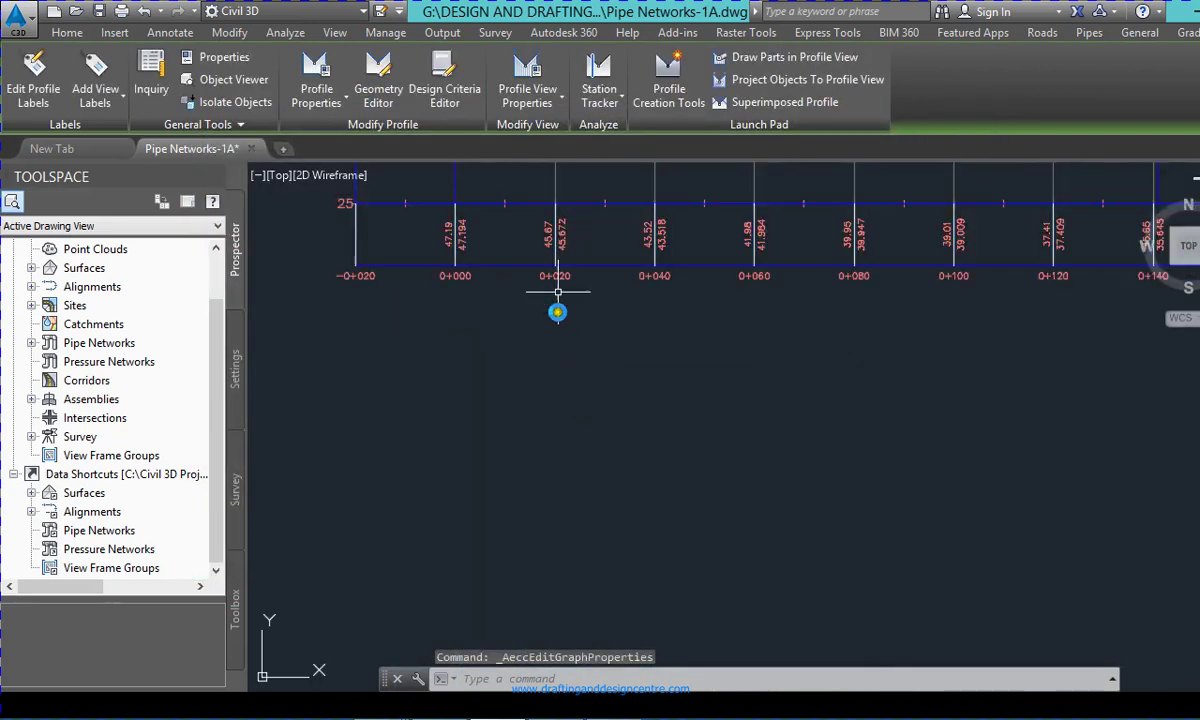
{"action": "key", "text": "Escape"}
{"action": "scroll", "coordinate": [512, 260], "scroll_direction": "up", "scroll_amount": 8}
{"action": "scroll", "coordinate": [514, 274], "scroll_direction": "down", "scroll_amount": 5}
{"action": "scroll", "coordinate": [789, 414], "scroll_direction": "up", "scroll_amount": 1}
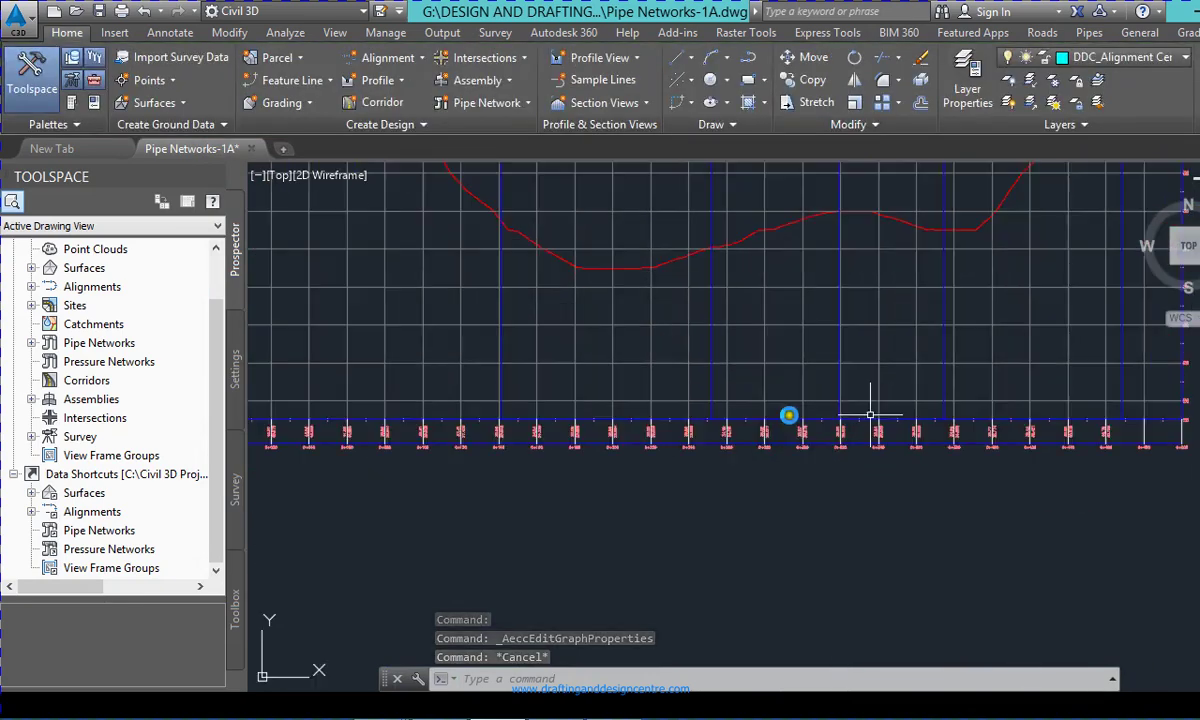
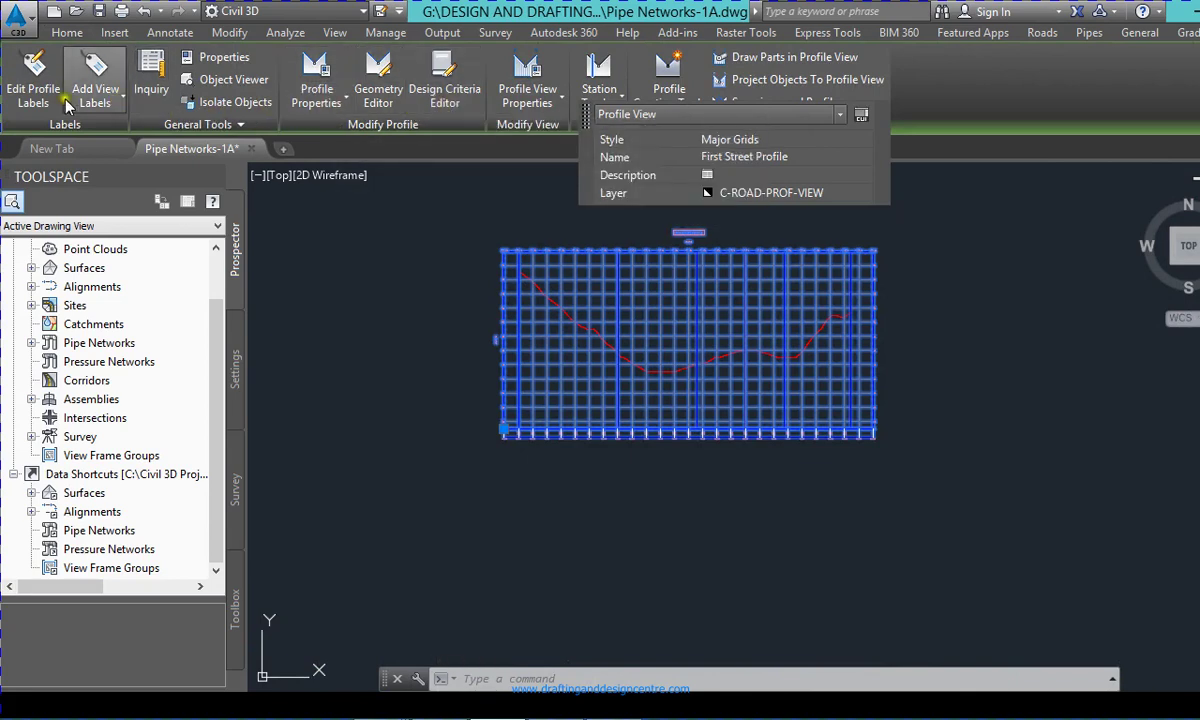
- Inspect the cut, fill and multiple-boundary hatch options in the profile view properties, then leave without changes
{"action": "left_click", "coordinate": [513, 108]}
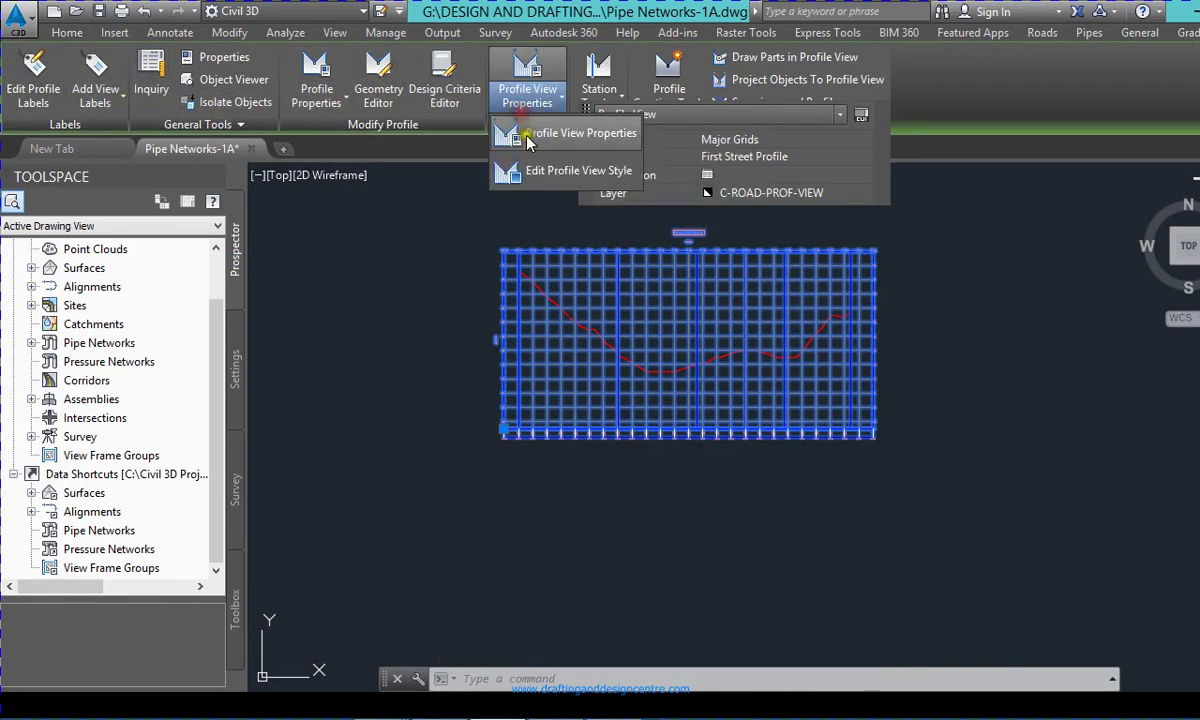
{"action": "left_click", "coordinate": [536, 136]}
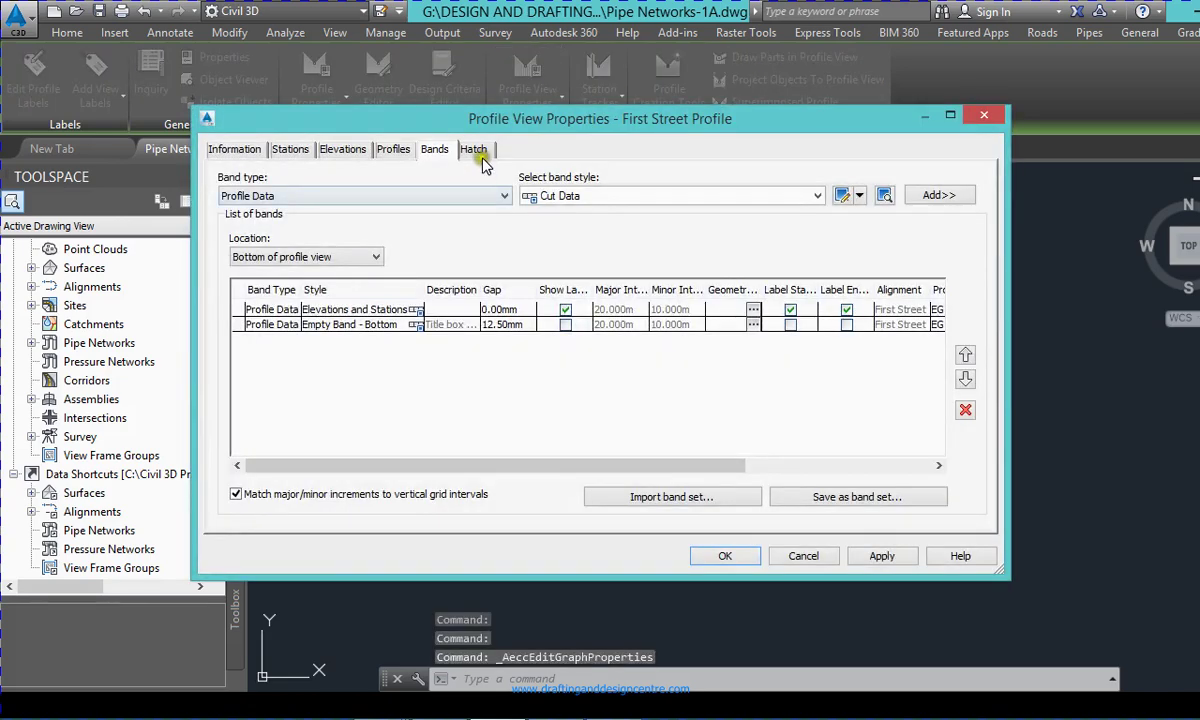
{"action": "left_click", "coordinate": [476, 152]}
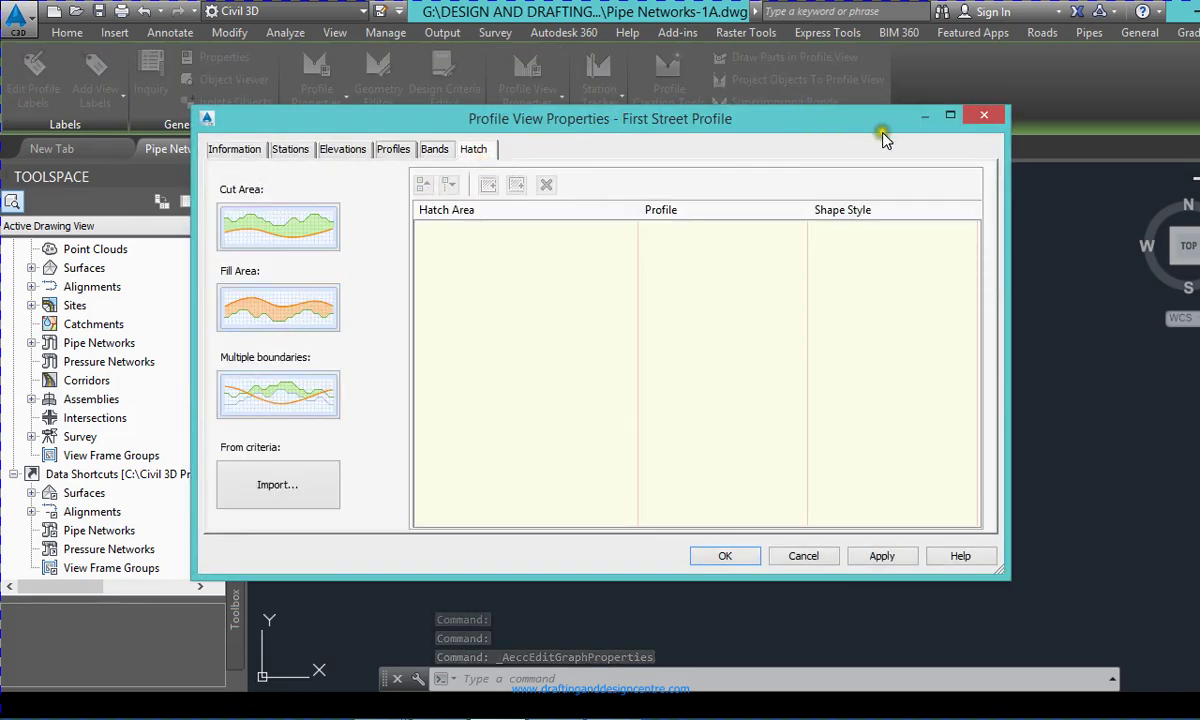
{"action": "key", "text": "Escape"}
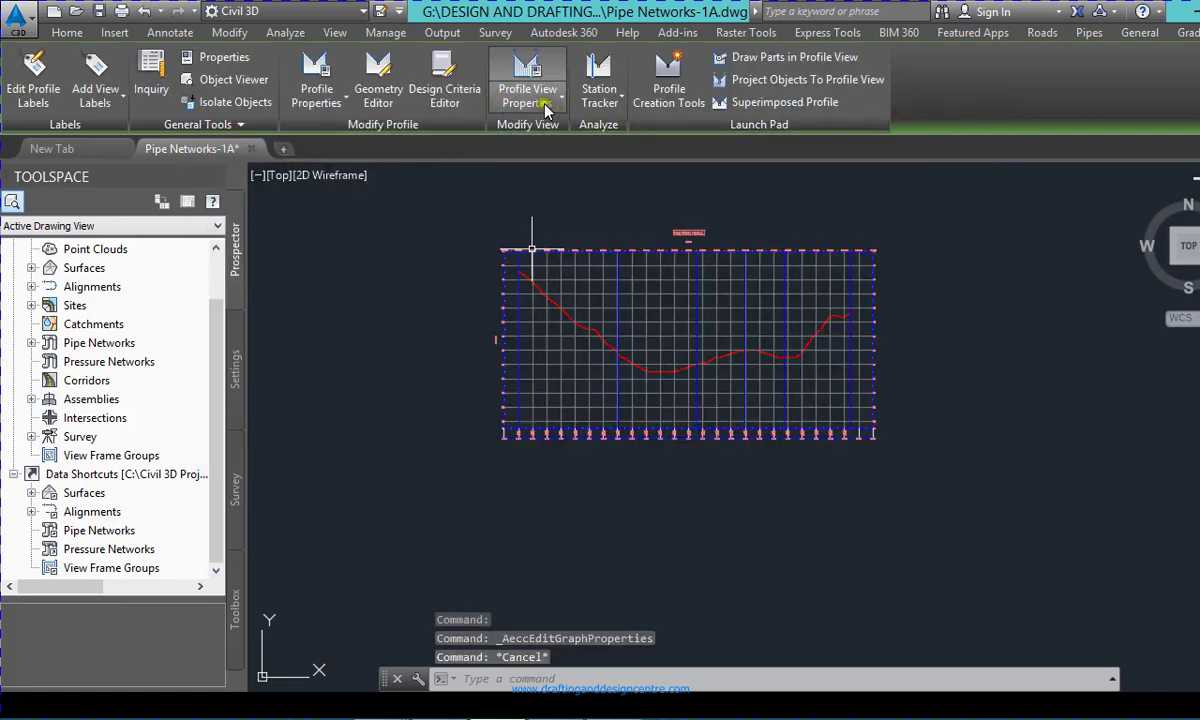
{"action": "key", "text": "Escape"}
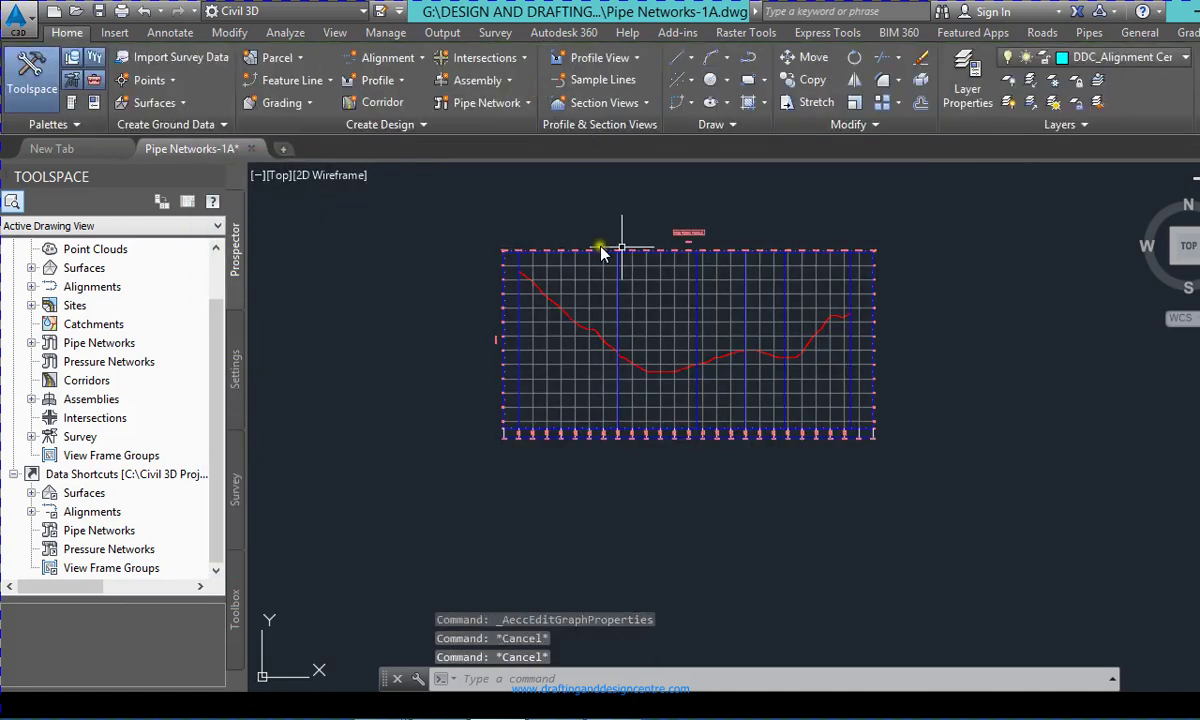
- Set the vertical scale of the First Street profile view's Major Grids style to 1:100
{"action": "left_click", "coordinate": [615, 252]}
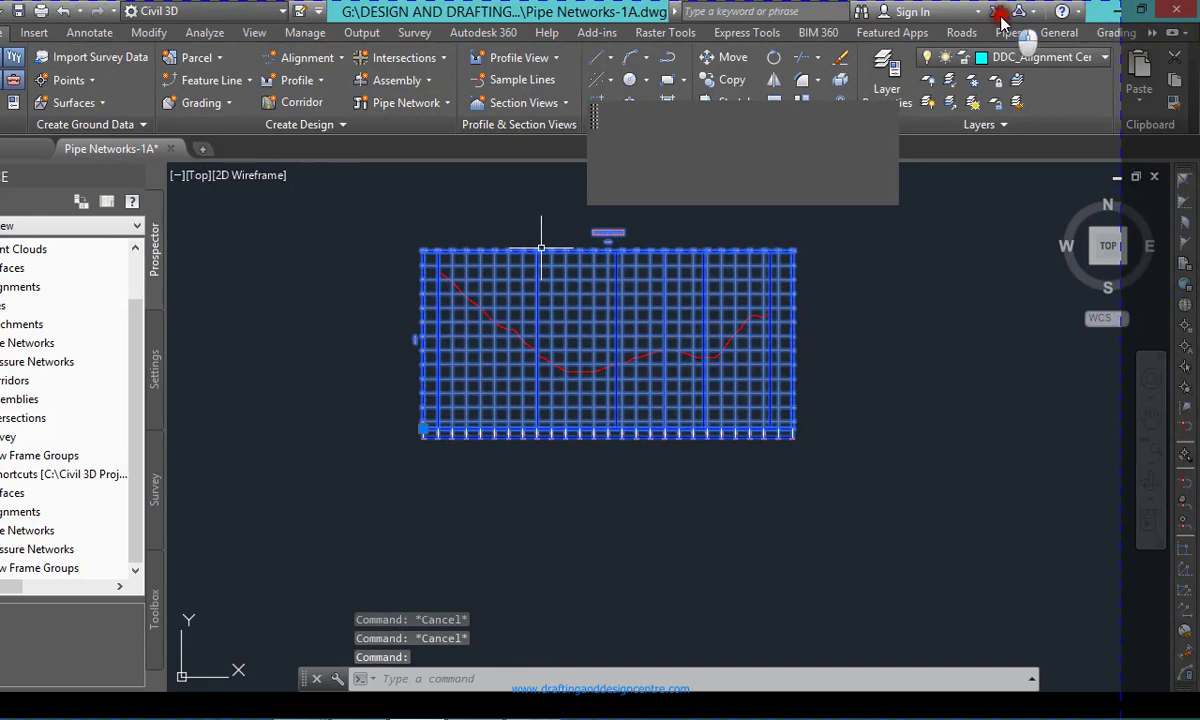
{"action": "left_click", "coordinate": [946, 398]}
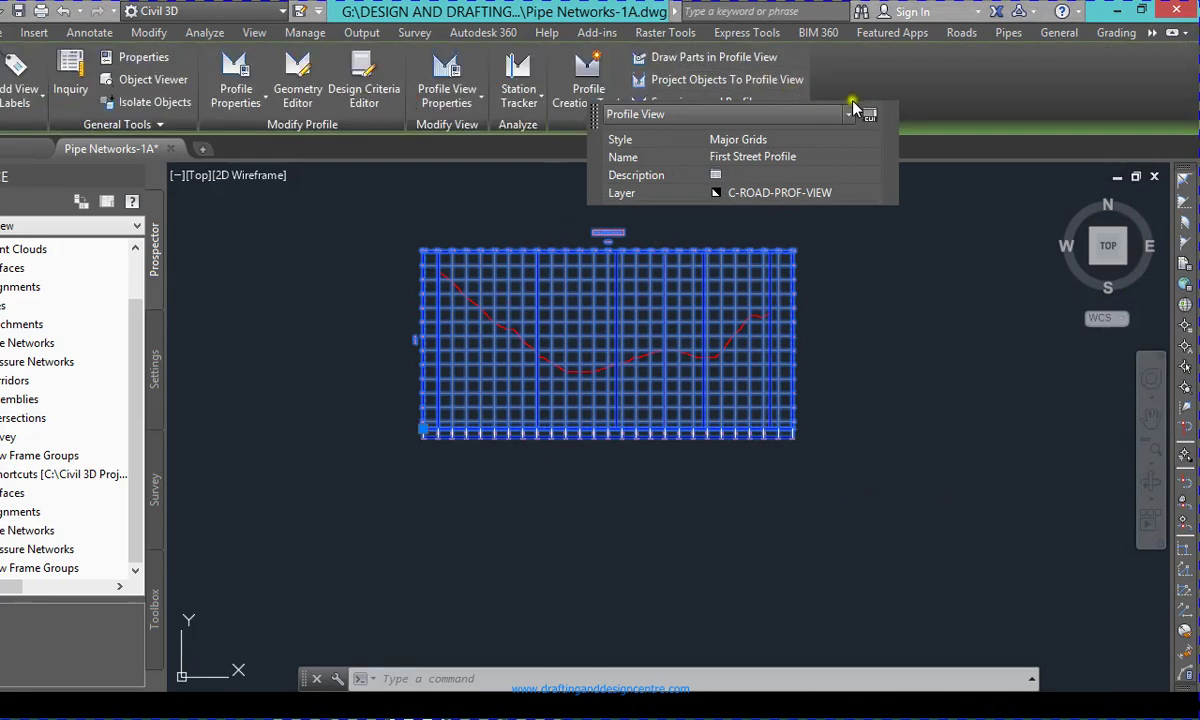
{"action": "left_click", "coordinate": [895, 113]}
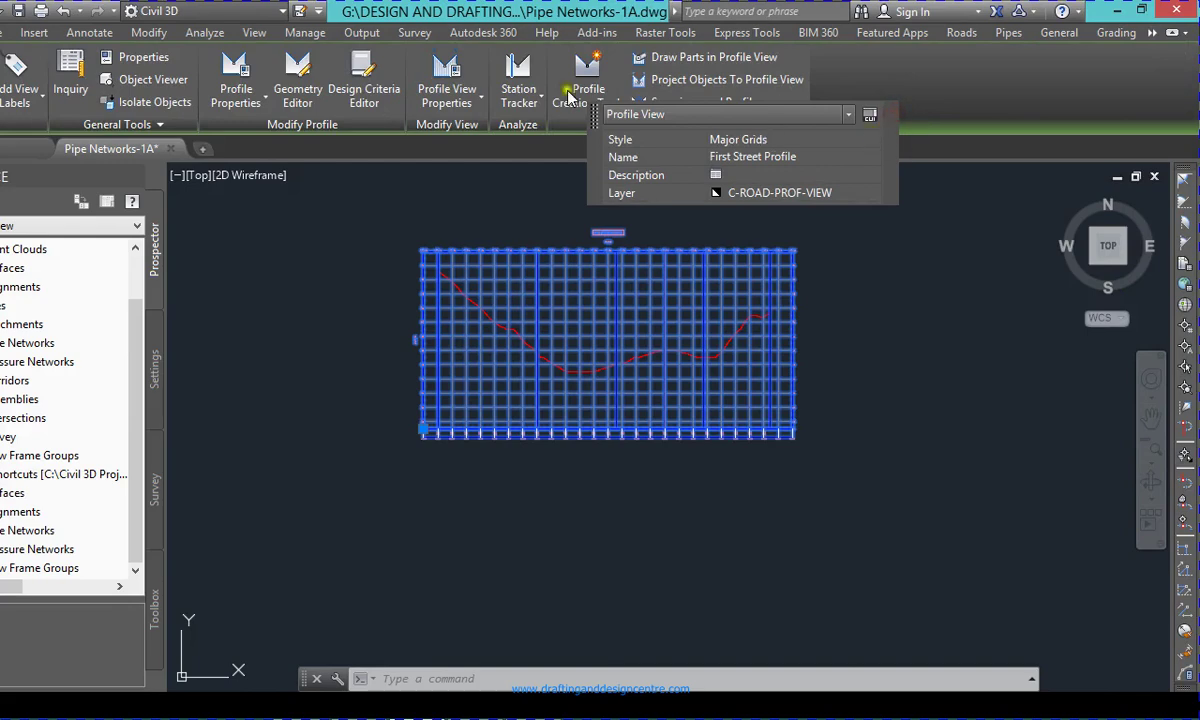
{"action": "left_click", "coordinate": [452, 97]}
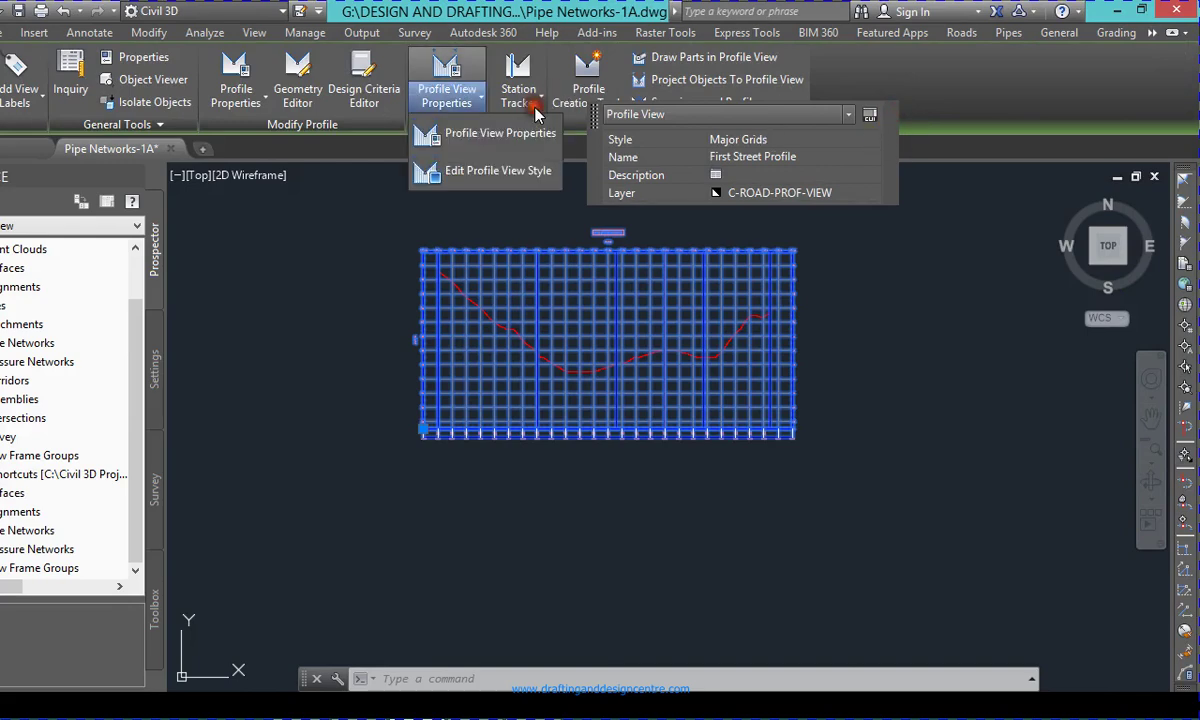
{"action": "left_click", "coordinate": [537, 169]}
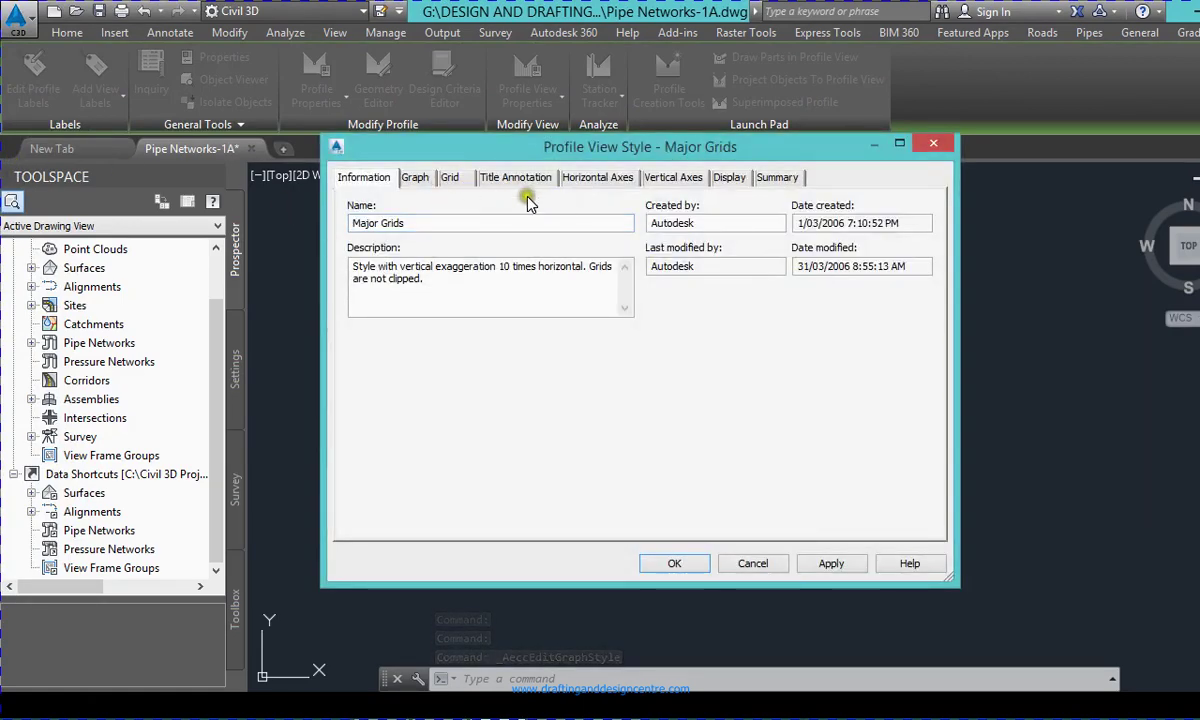
{"action": "left_click", "coordinate": [415, 178]}
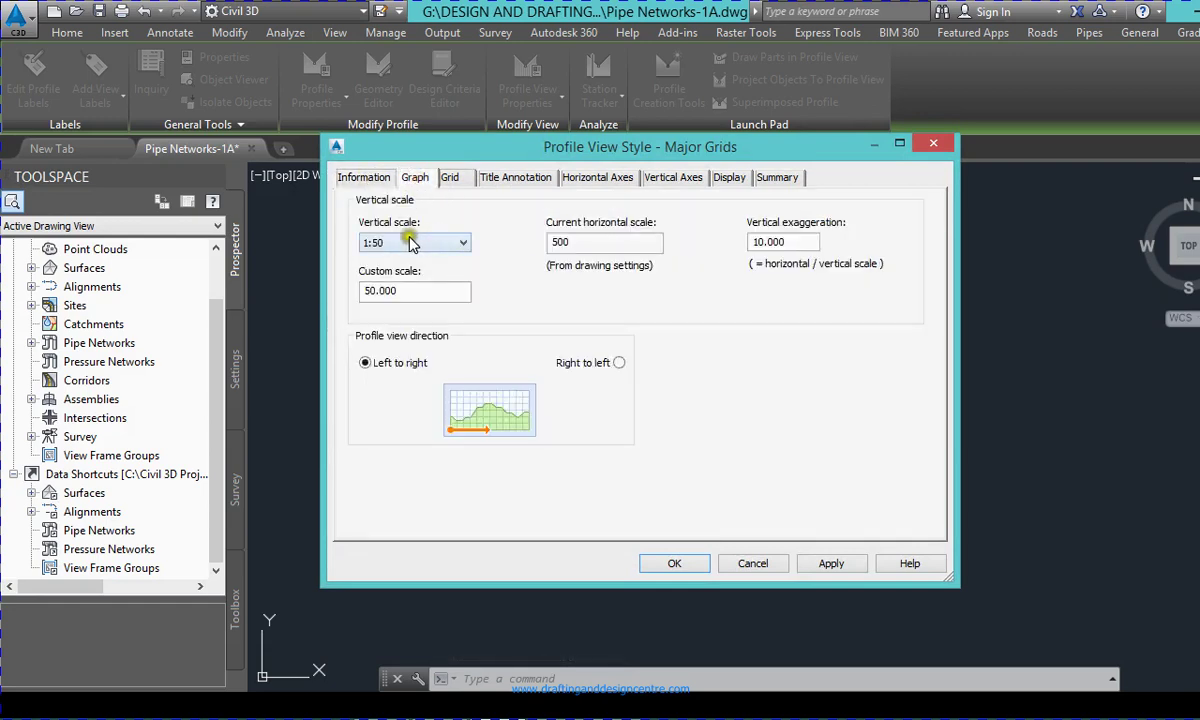
{"action": "left_click", "coordinate": [405, 243]}
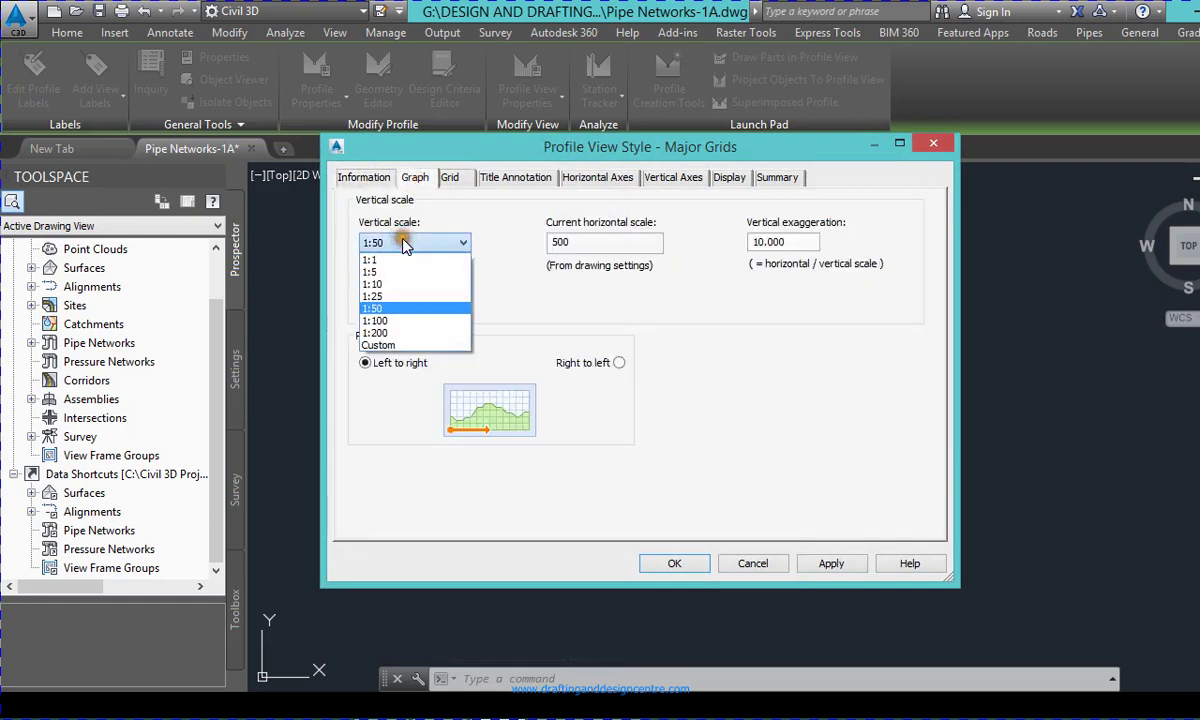
{"action": "left_click", "coordinate": [392, 320]}
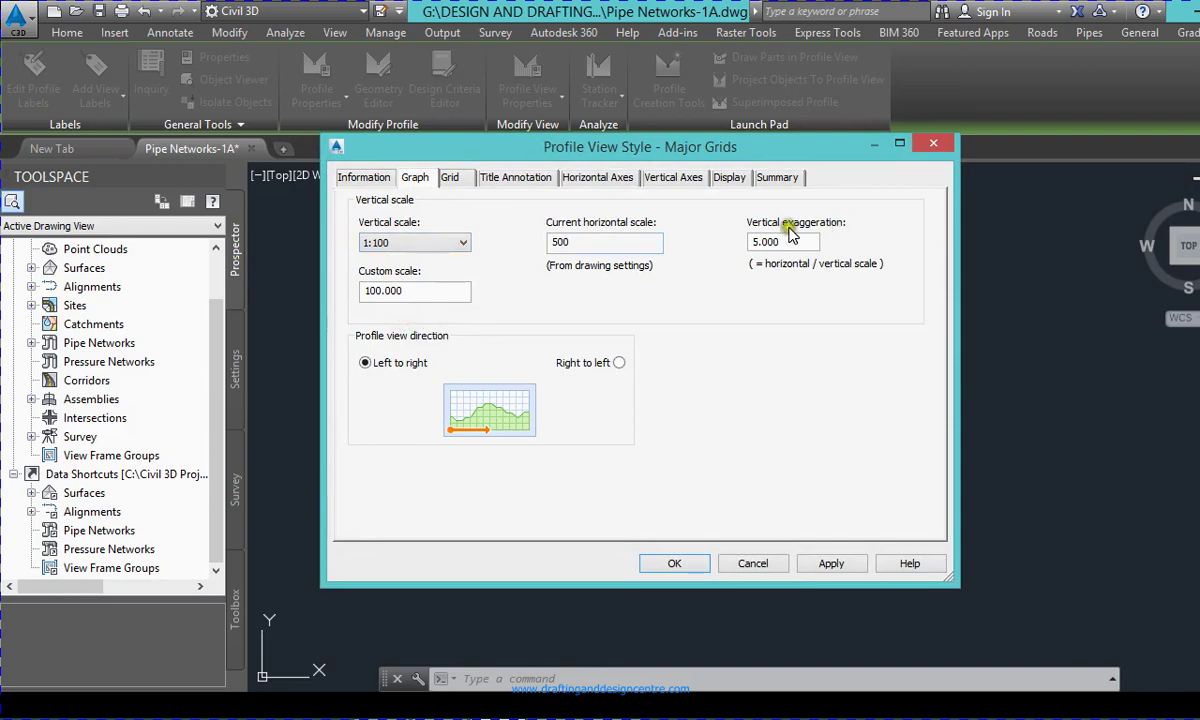
{"action": "left_click", "coordinate": [660, 564]}
{"action": "scroll", "coordinate": [524, 436], "scroll_direction": "up", "scroll_amount": 3}
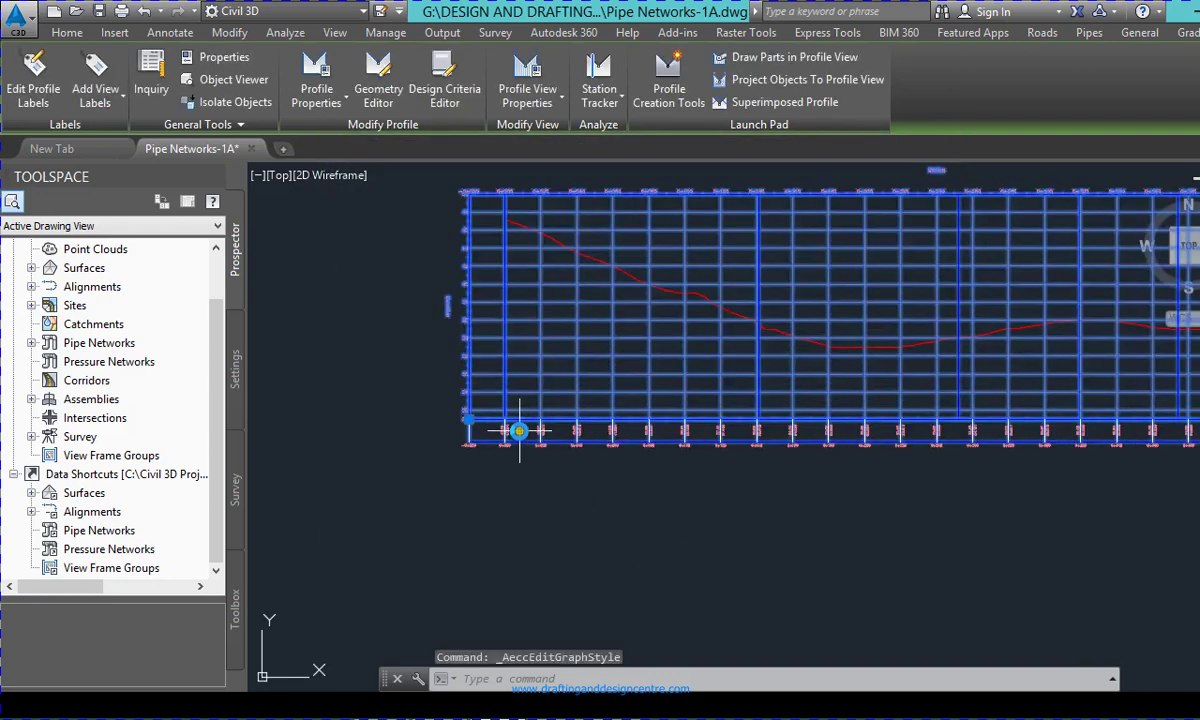
{"action": "key", "text": "Escape"}
{"action": "scroll", "coordinate": [621, 179], "scroll_direction": "down", "scroll_amount": 1}
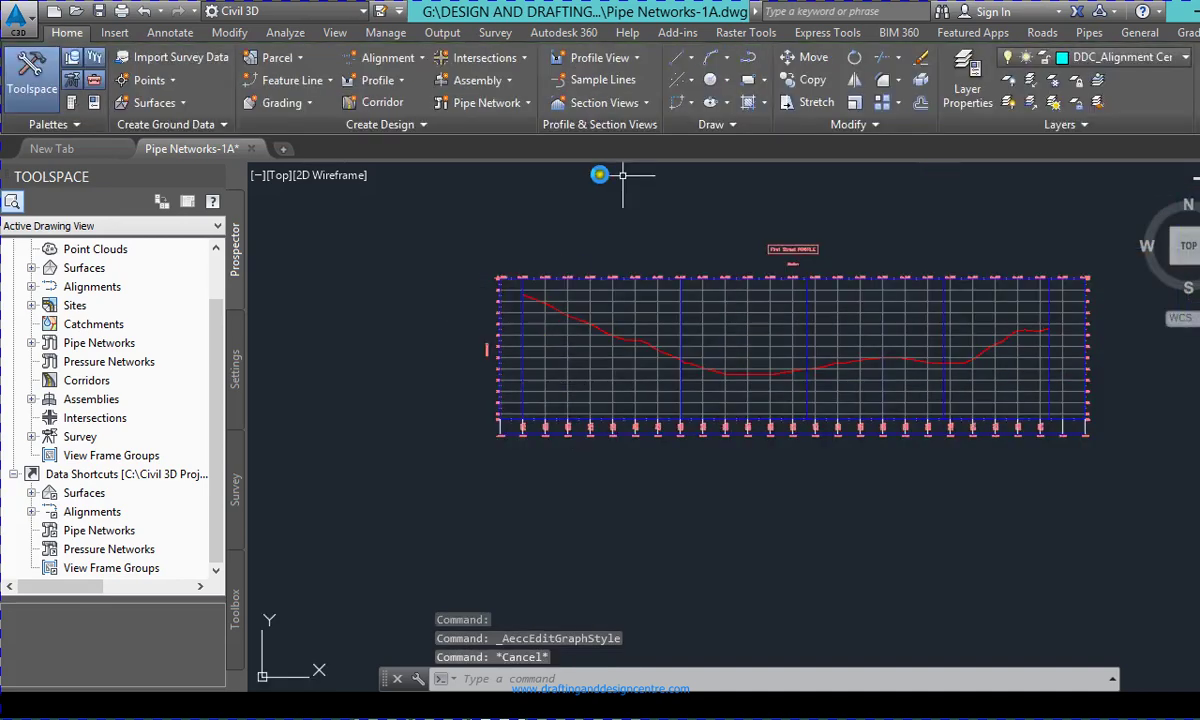
- Review the Major Grids style's grid, title annotation, horizontal and vertical axes, display and summary settings, then close the style without changes
{"action": "scroll", "coordinate": [592, 284], "scroll_direction": "up", "scroll_amount": 5}
{"action": "left_click", "coordinate": [621, 302]}
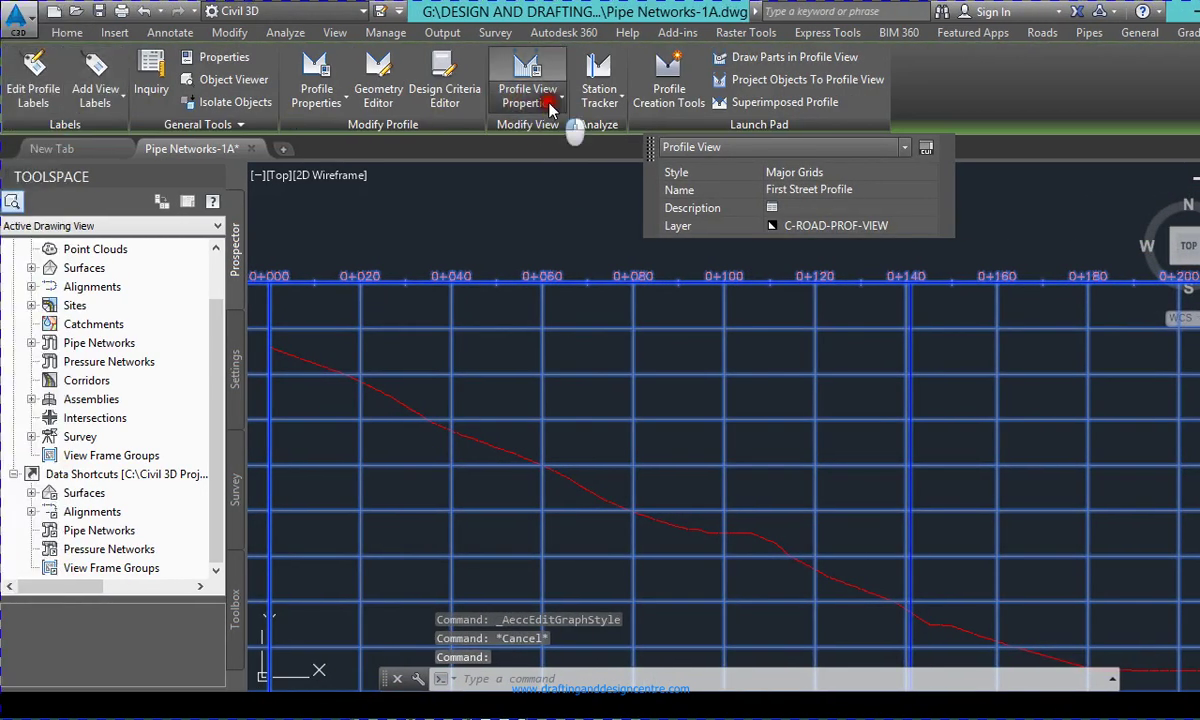
{"action": "left_click", "coordinate": [549, 104]}
{"action": "left_click", "coordinate": [549, 166]}
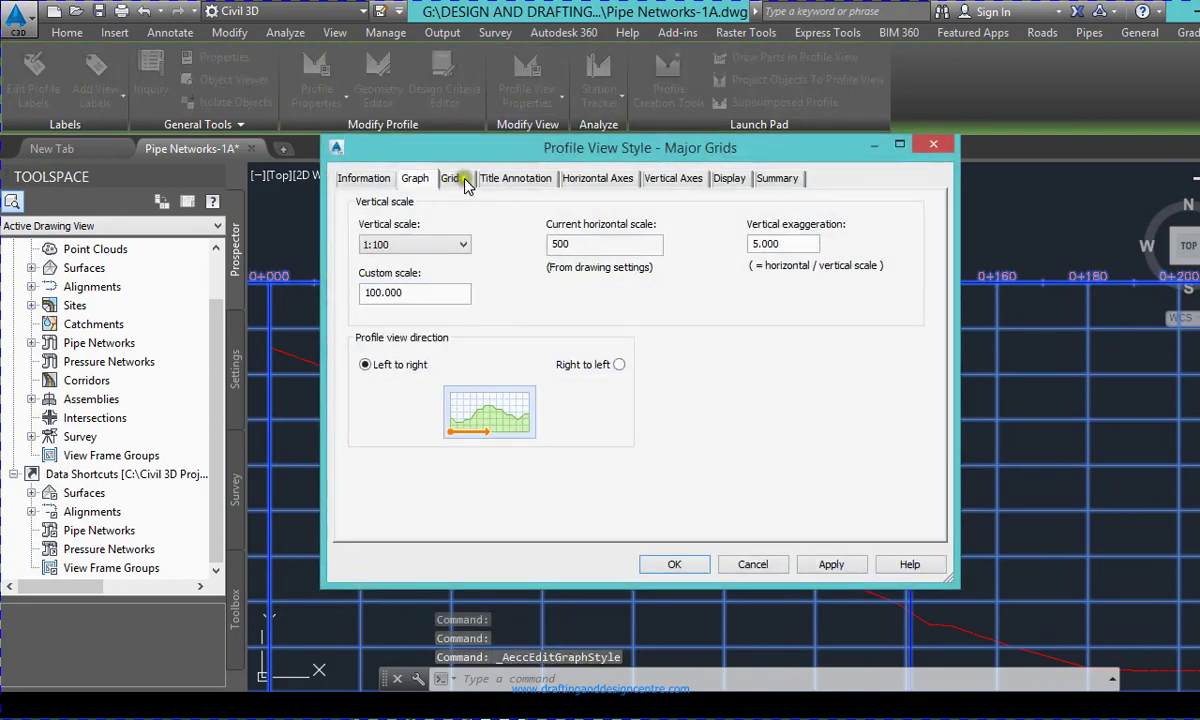
{"action": "left_click", "coordinate": [452, 179]}
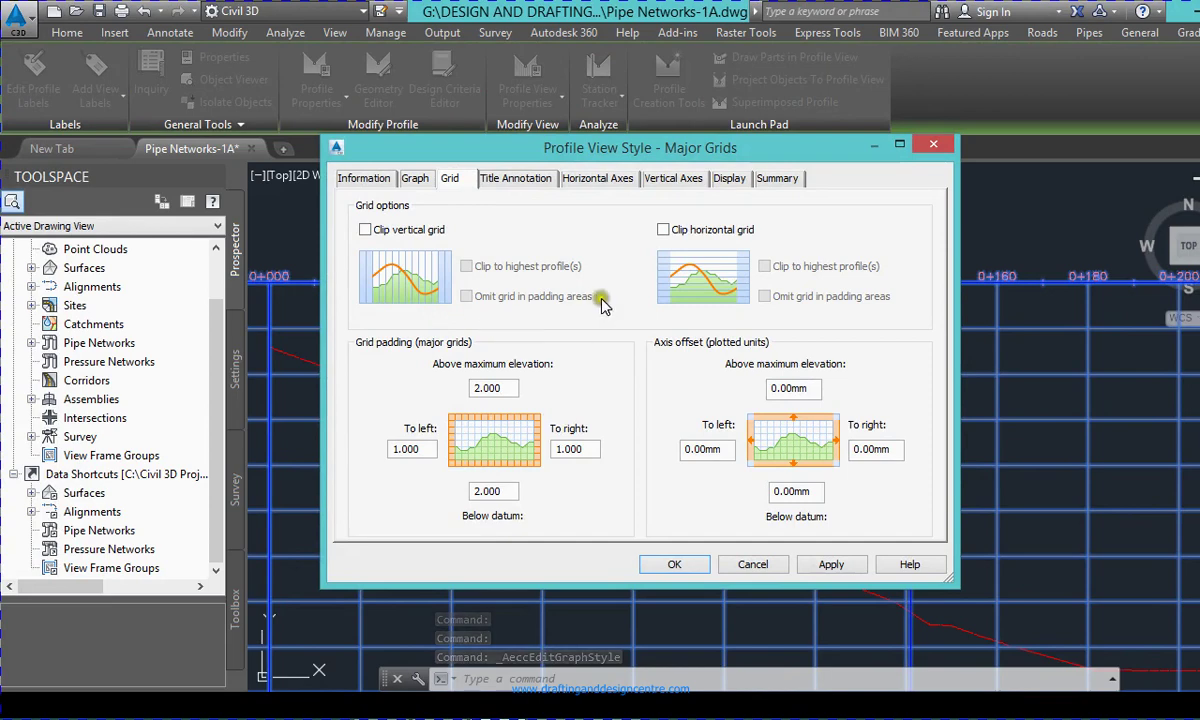
{"action": "left_click", "coordinate": [506, 182]}
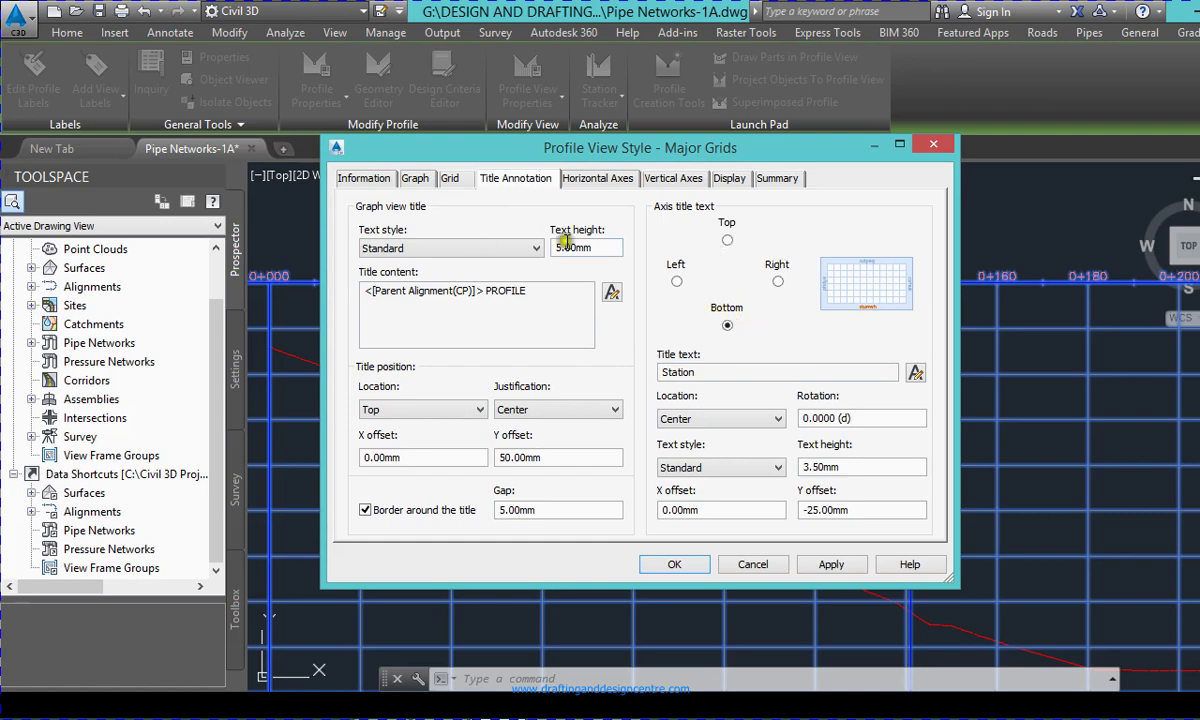
{"action": "left_click", "coordinate": [594, 180]}
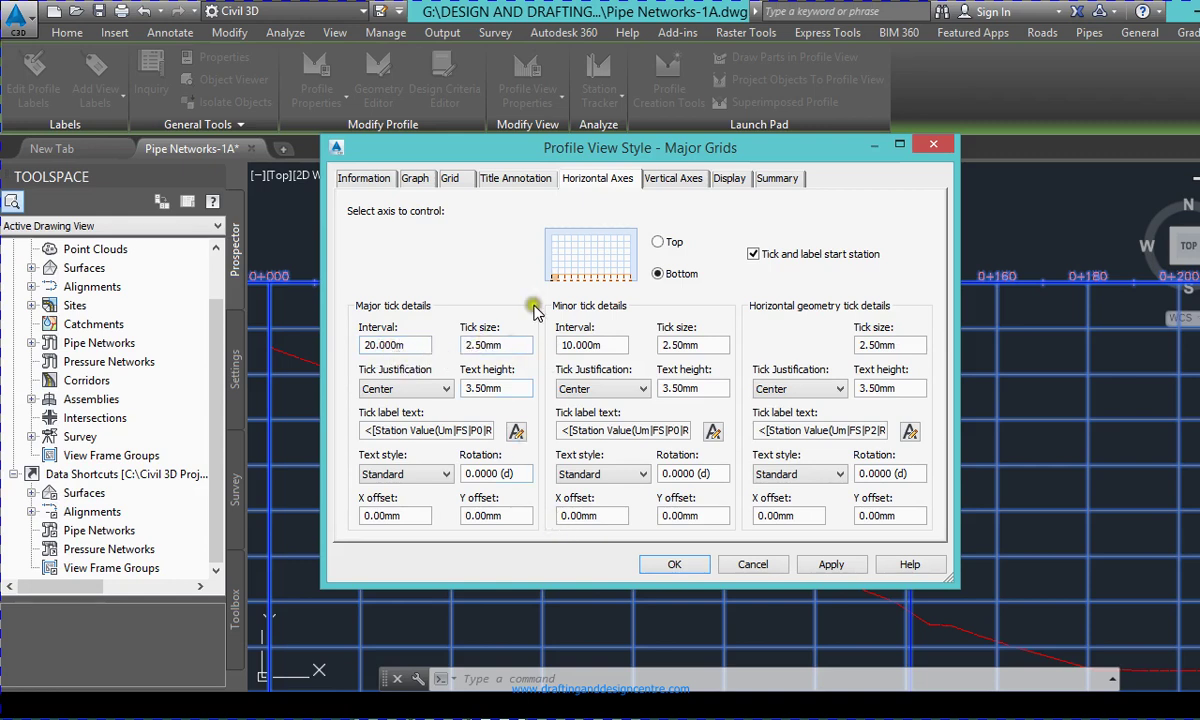
{"action": "key", "text": "ctrl+Tab"}
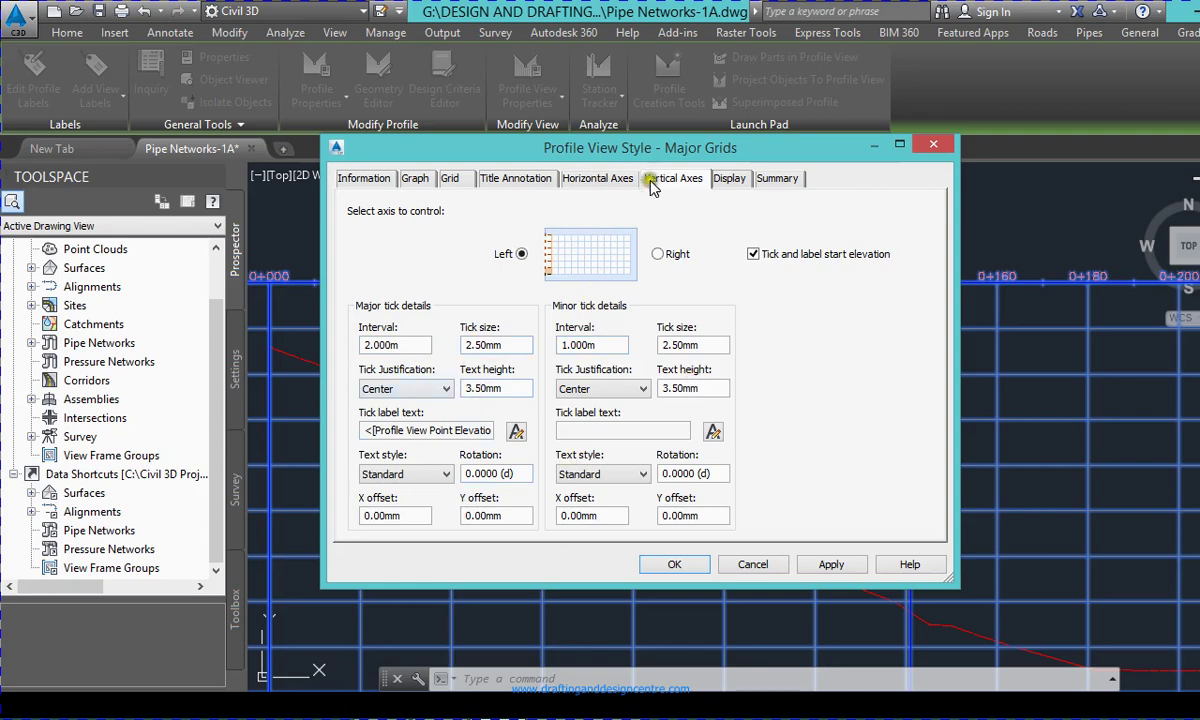
{"action": "key", "text": "ctrl+Tab"}
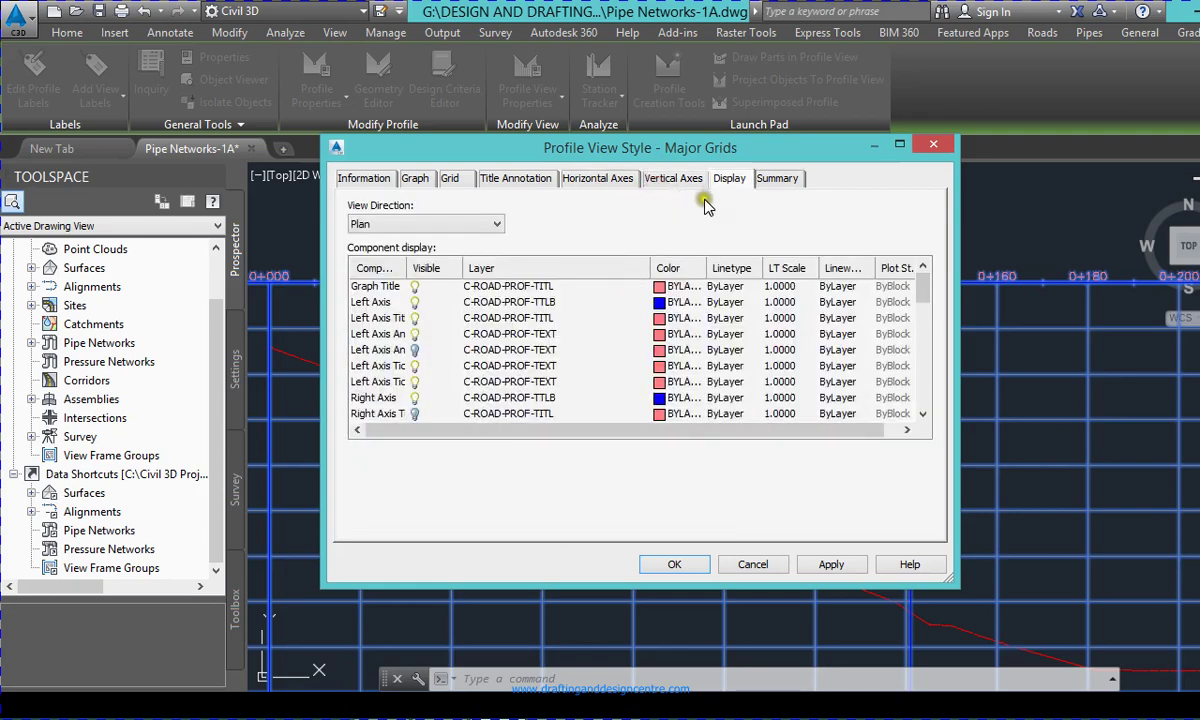
{"action": "key", "text": "ctrl+Tab"}
{"action": "left_click", "coordinate": [752, 564]}
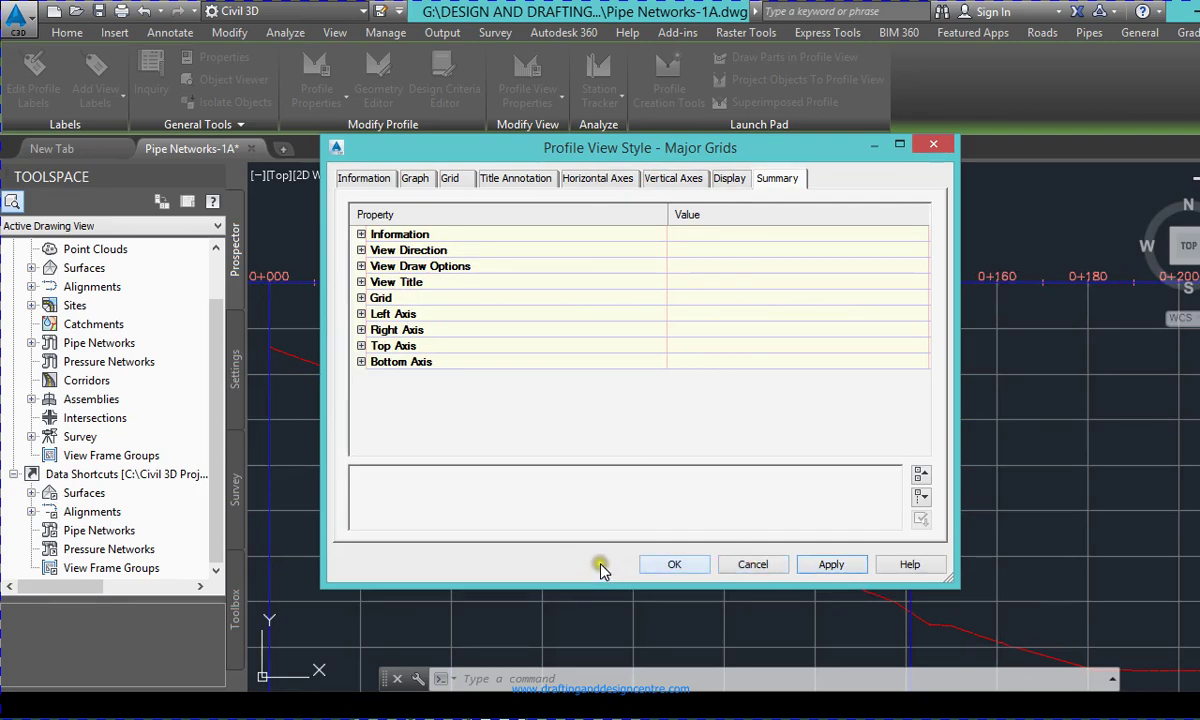
{"action": "key", "text": "Return"}
{"action": "scroll", "coordinate": [612, 300], "scroll_direction": "down", "scroll_amount": 3}
{"action": "key", "text": "Escape"}
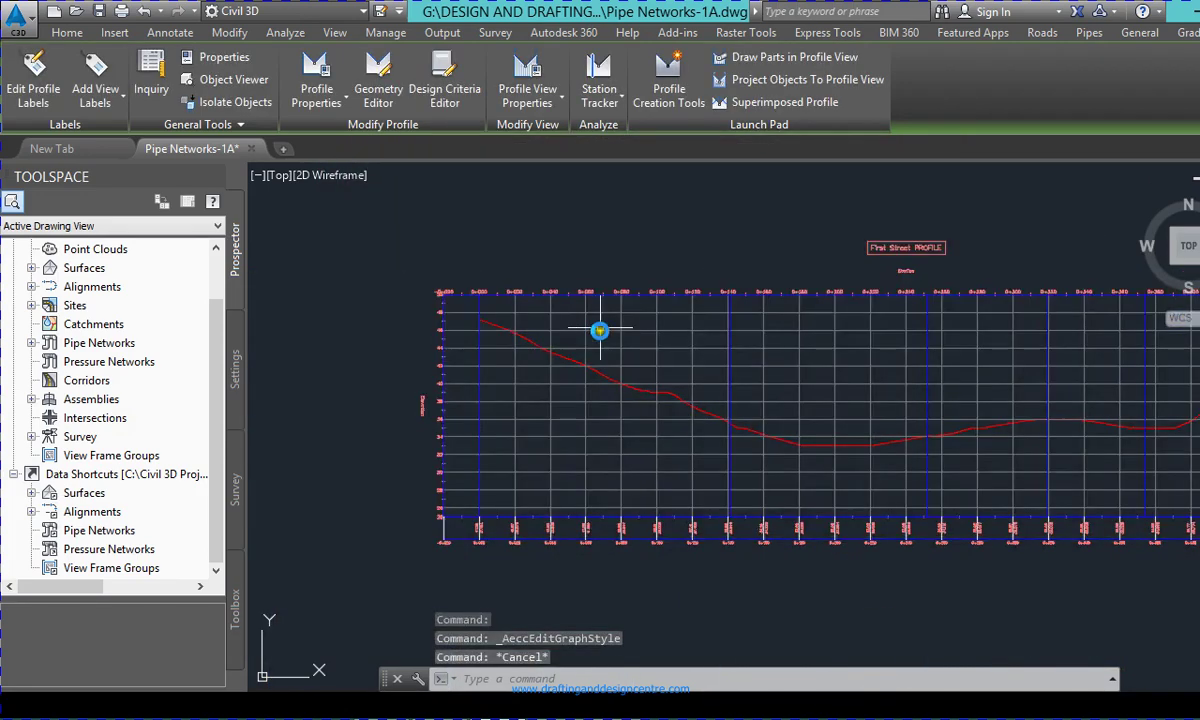
- Add Lines labels in the Percent Grade style to the existing-ground profile of First Street
{"action": "scroll", "coordinate": [1018, 396], "scroll_direction": "down", "scroll_amount": 2}
{"action": "scroll", "coordinate": [964, 402], "scroll_direction": "up", "scroll_amount": 4}
{"action": "scroll", "coordinate": [664, 375], "scroll_direction": "down", "scroll_amount": 4}
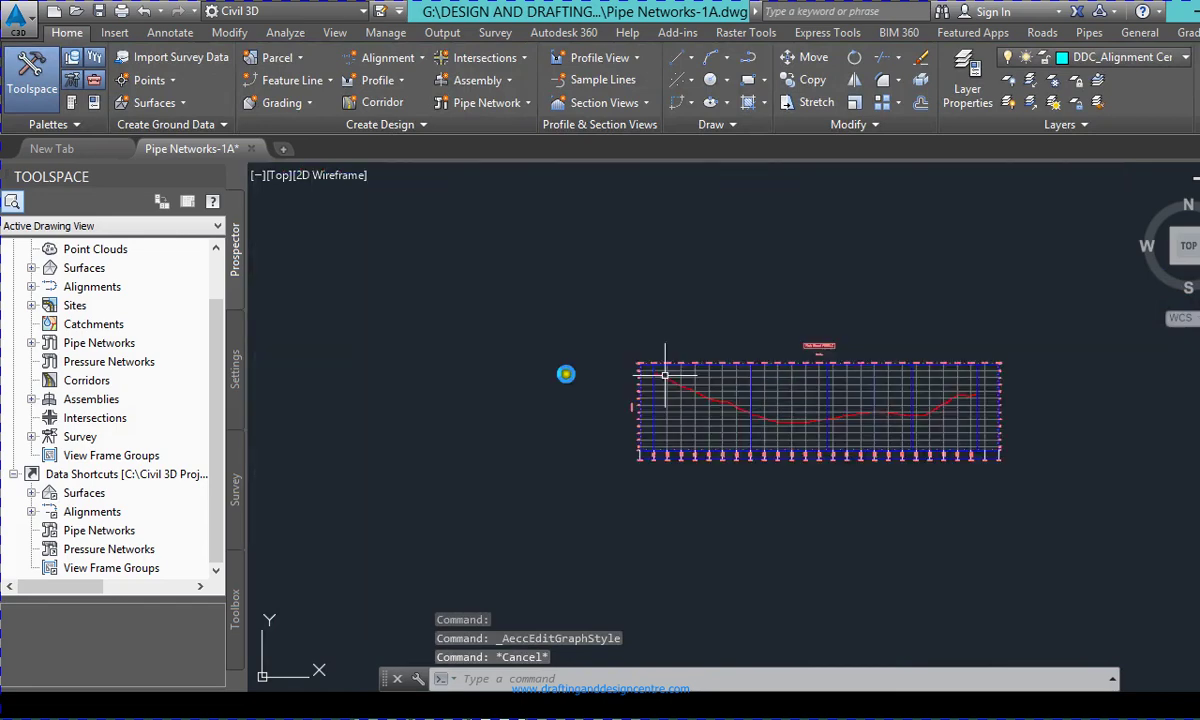
{"action": "scroll", "coordinate": [706, 397], "scroll_direction": "up", "scroll_amount": 2}
{"action": "scroll", "coordinate": [703, 392], "scroll_direction": "up", "scroll_amount": 5}
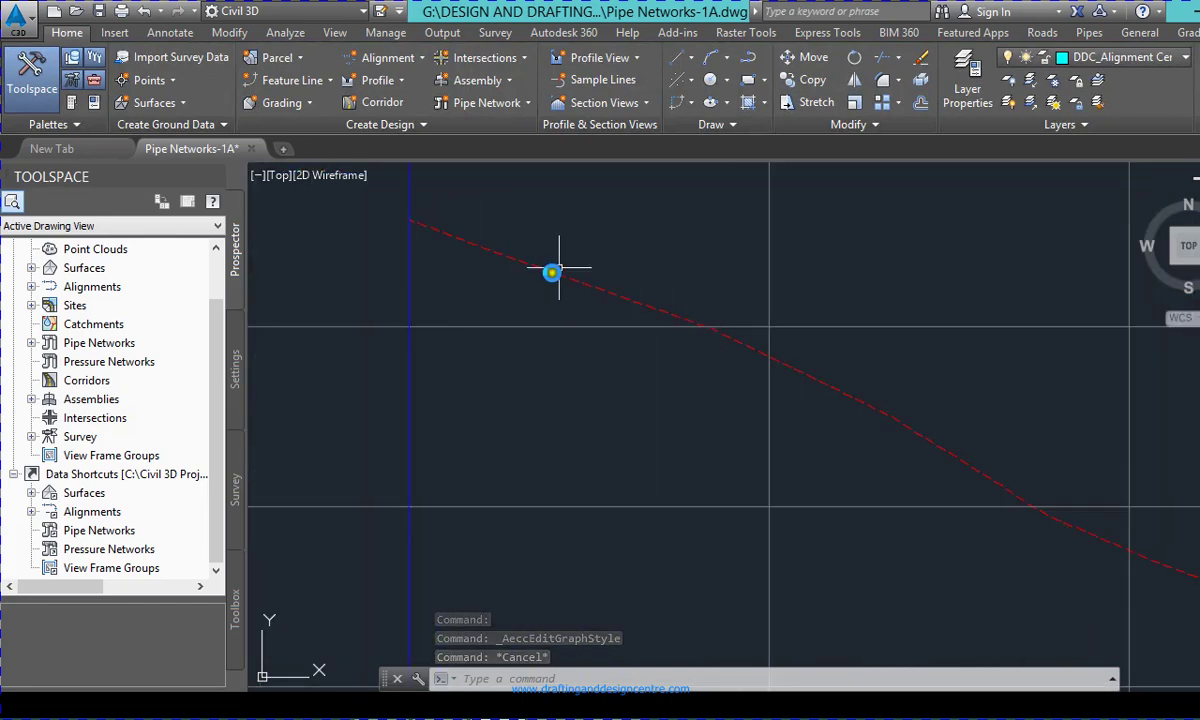
{"action": "scroll", "coordinate": [388, 225], "scroll_direction": "down", "scroll_amount": 4}
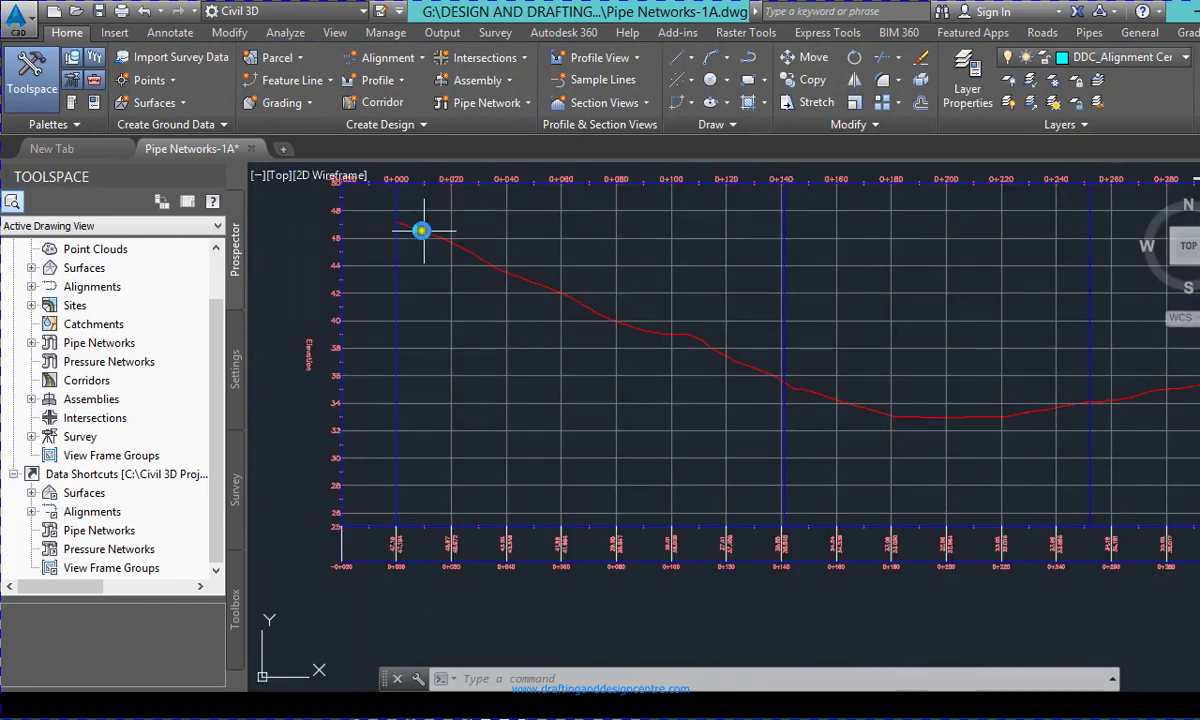
{"action": "left_click", "coordinate": [762, 370]}
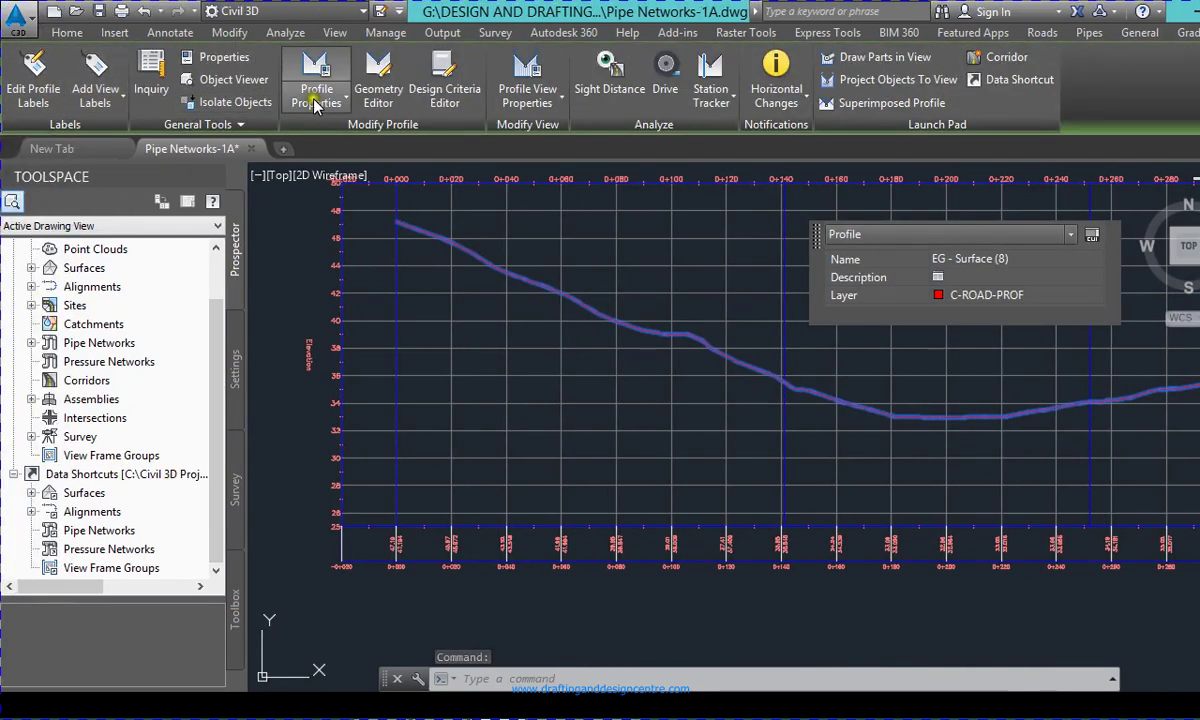
{"action": "left_click", "coordinate": [42, 106]}
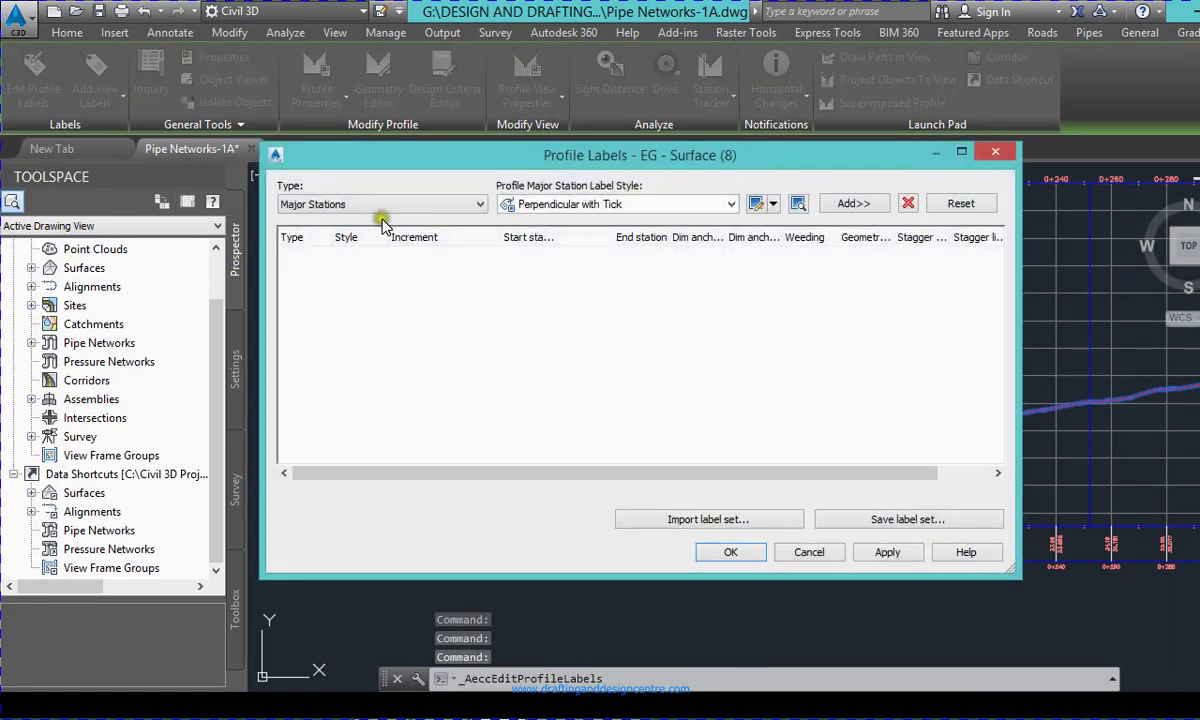
{"action": "left_click", "coordinate": [384, 205]}
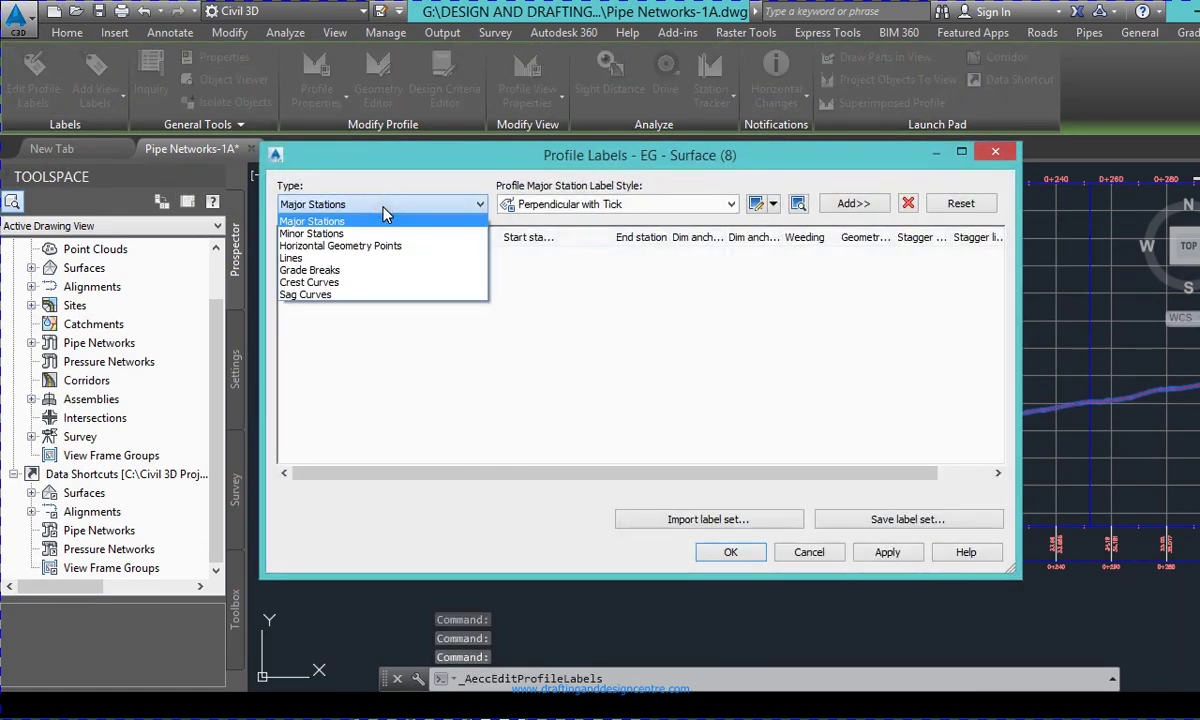
{"action": "left_click", "coordinate": [300, 258]}
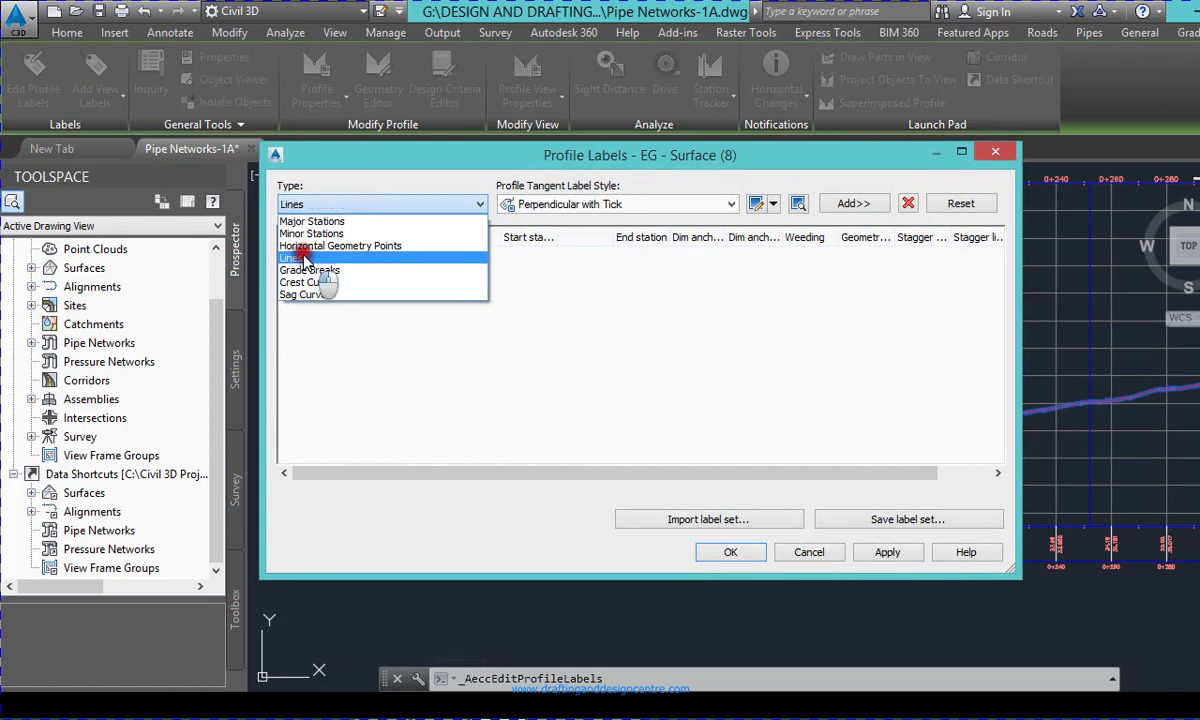
{"action": "left_click", "coordinate": [592, 205]}
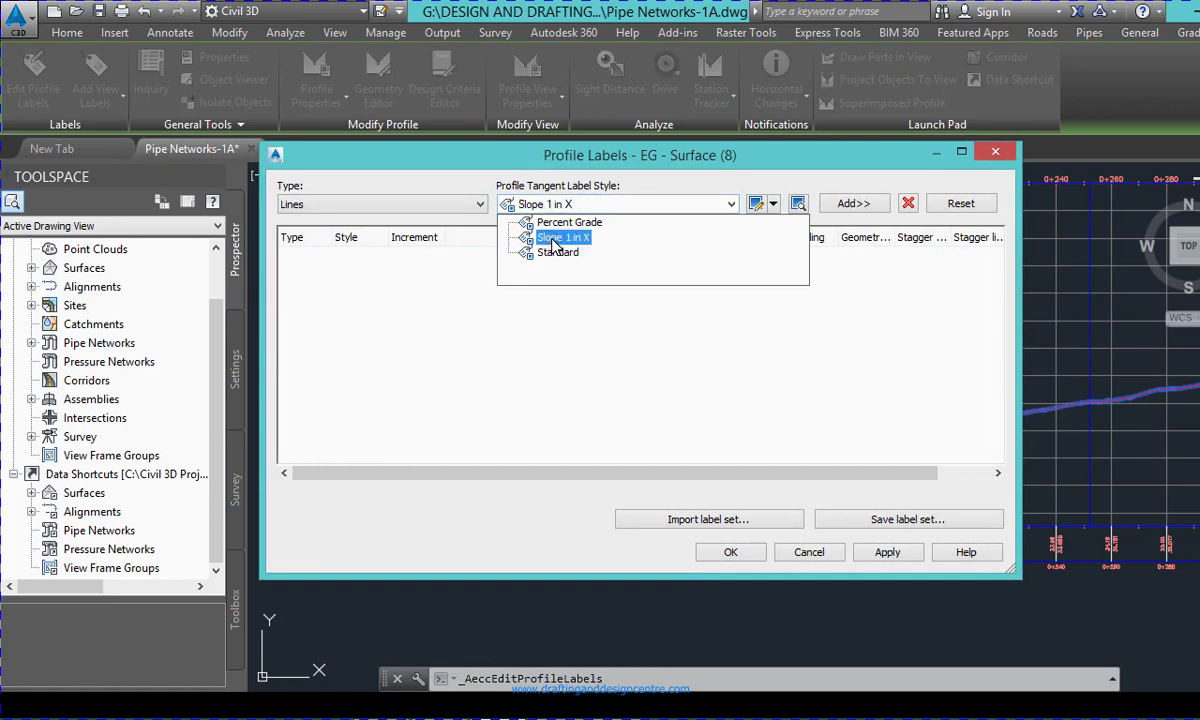
{"action": "left_click", "coordinate": [566, 222]}
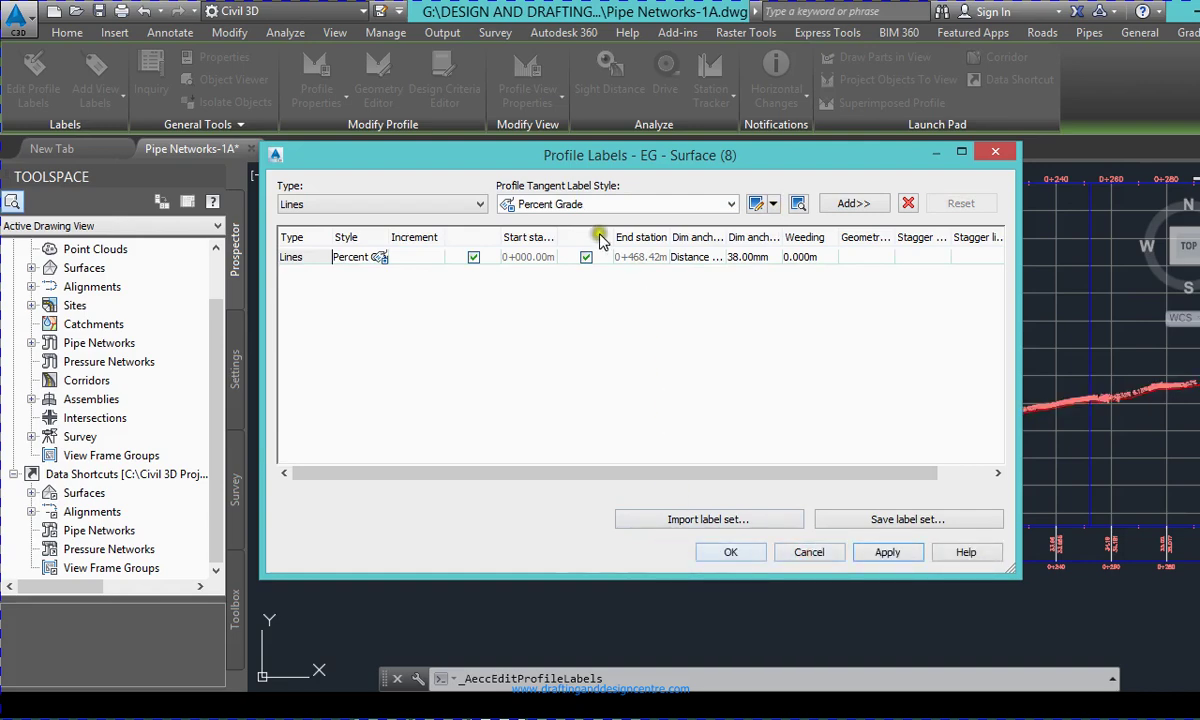
{"action": "left_click", "coordinate": [720, 257]}
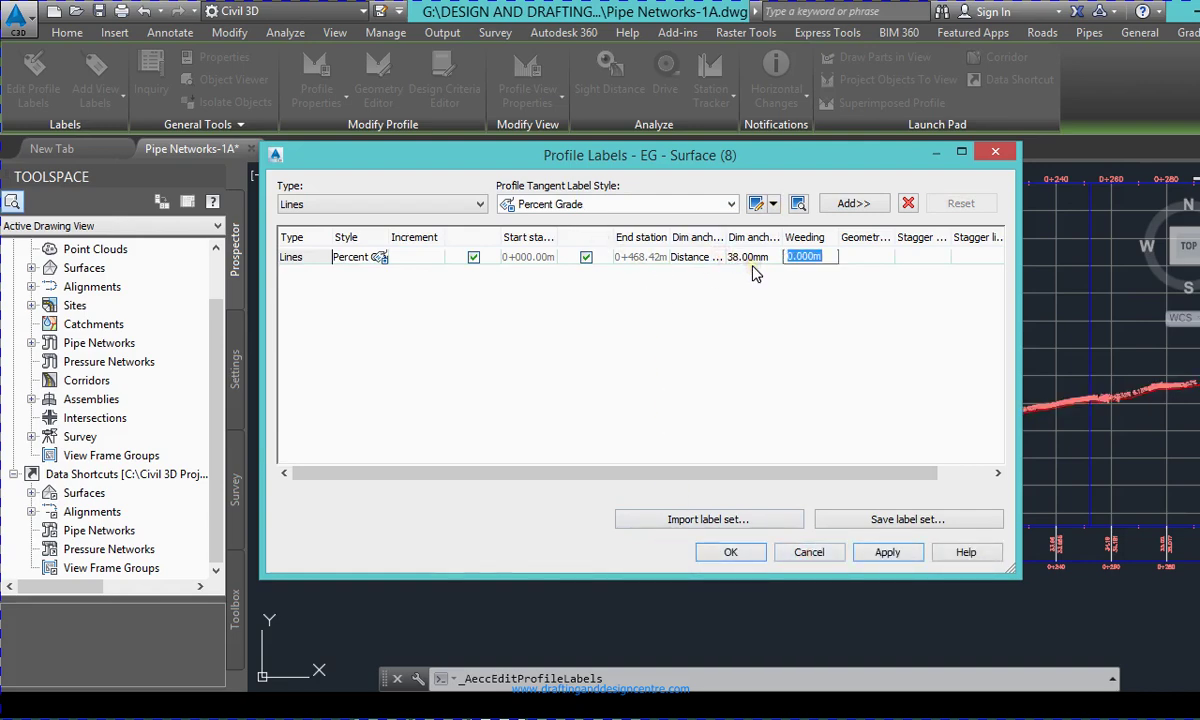
{"action": "left_click", "coordinate": [730, 552]}
- Examine the percent grade labels along the existing-ground profile line, both close up and over the whole slope
{"action": "scroll", "coordinate": [626, 386], "scroll_direction": "up", "scroll_amount": 4}
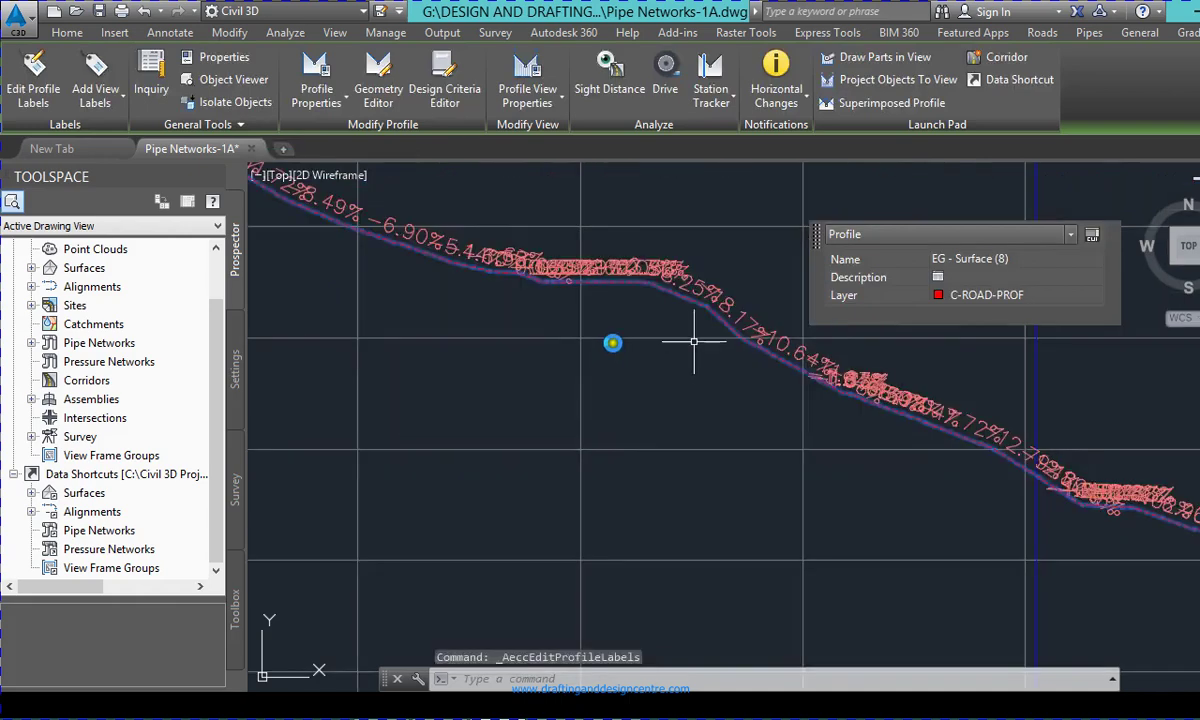
{"action": "key", "text": "Escape"}
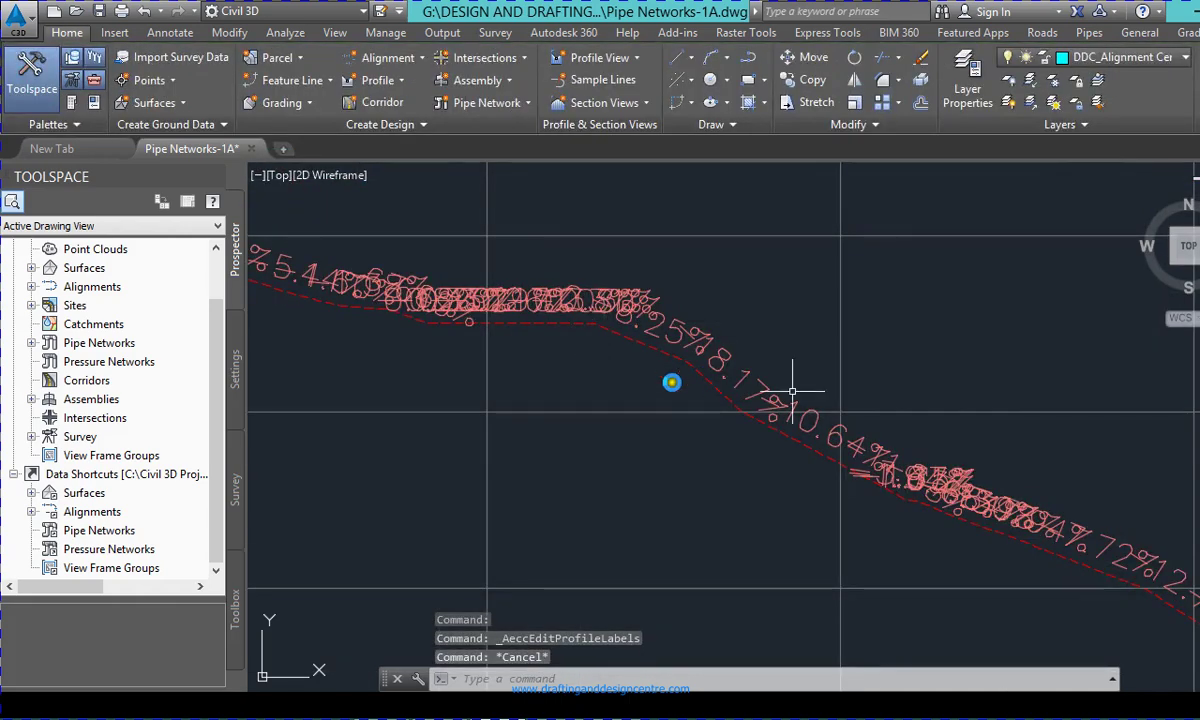
{"action": "scroll", "coordinate": [630, 360], "scroll_direction": "down", "scroll_amount": 3}
{"action": "scroll", "coordinate": [388, 260], "scroll_direction": "up", "scroll_amount": 4}
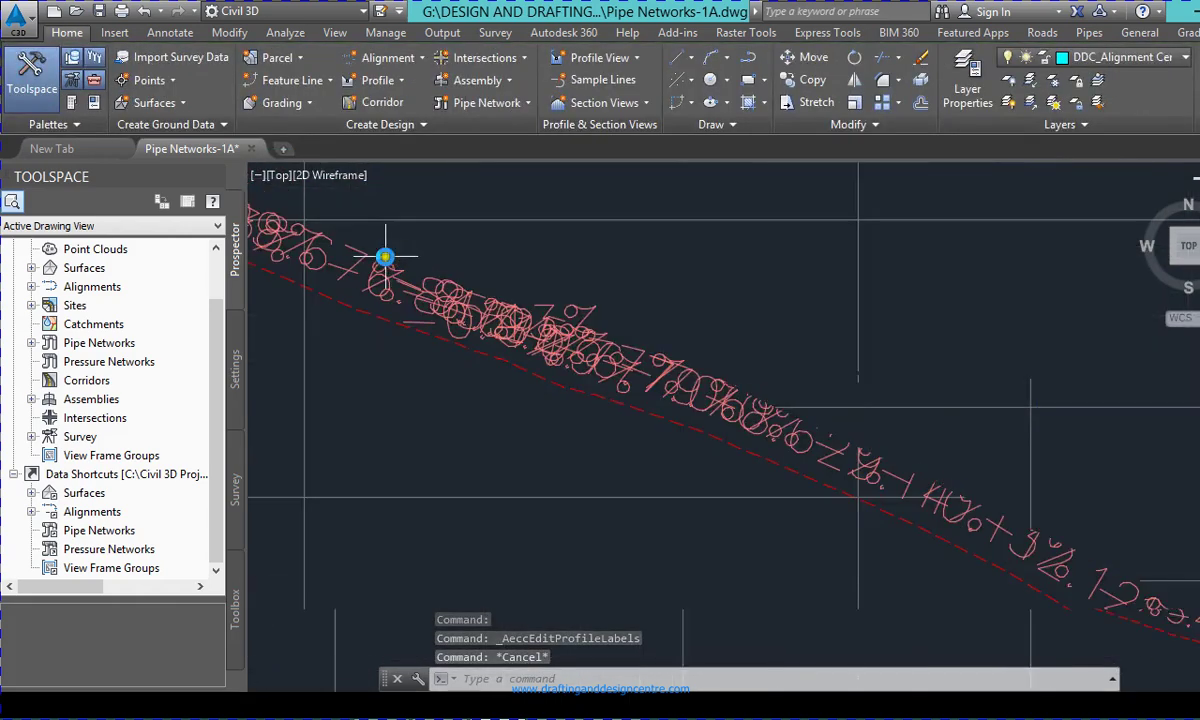
{"action": "scroll", "coordinate": [536, 316], "scroll_direction": "down", "scroll_amount": 2}
{"action": "scroll", "coordinate": [498, 271], "scroll_direction": "up", "scroll_amount": 4}
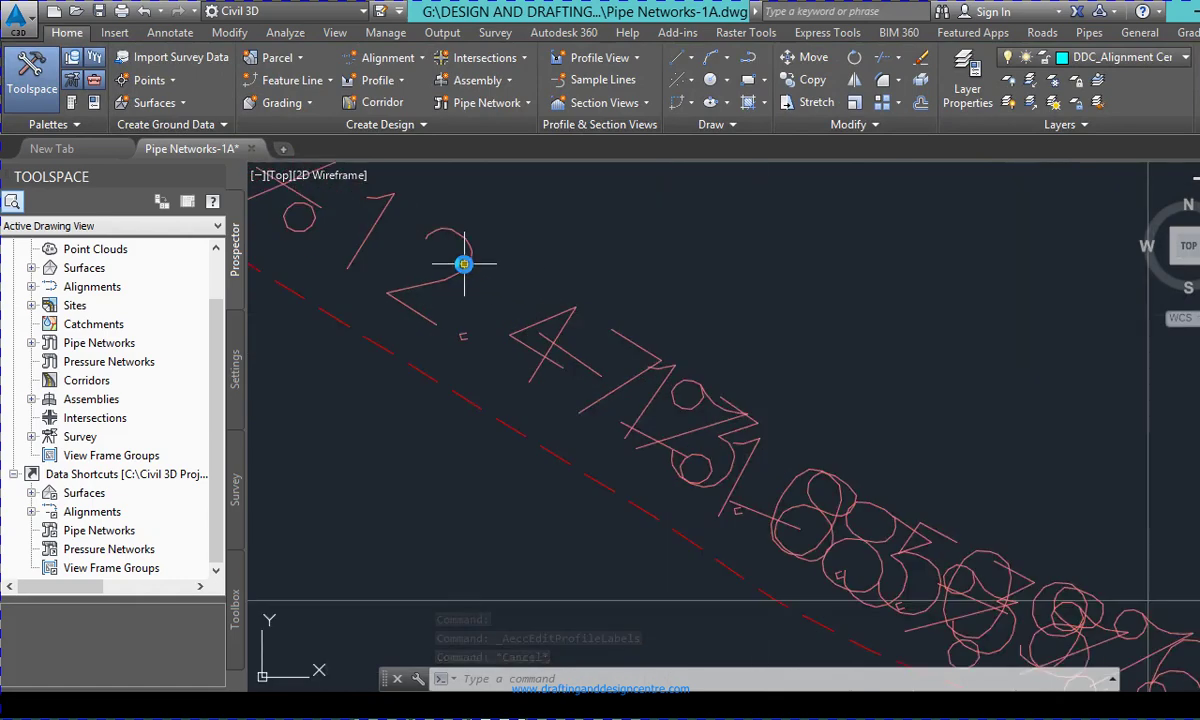
{"action": "mouse_move", "coordinate": [924, 702]}
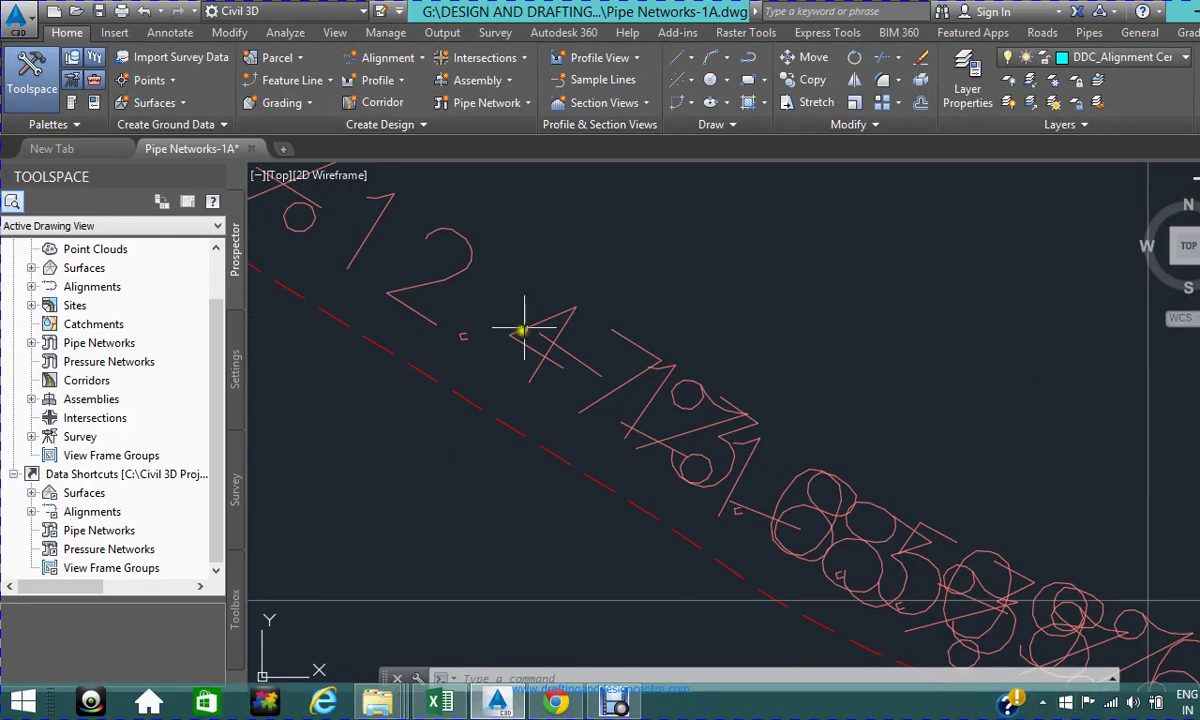
{"action": "scroll", "coordinate": [525, 325], "scroll_direction": "down", "scroll_amount": 4}
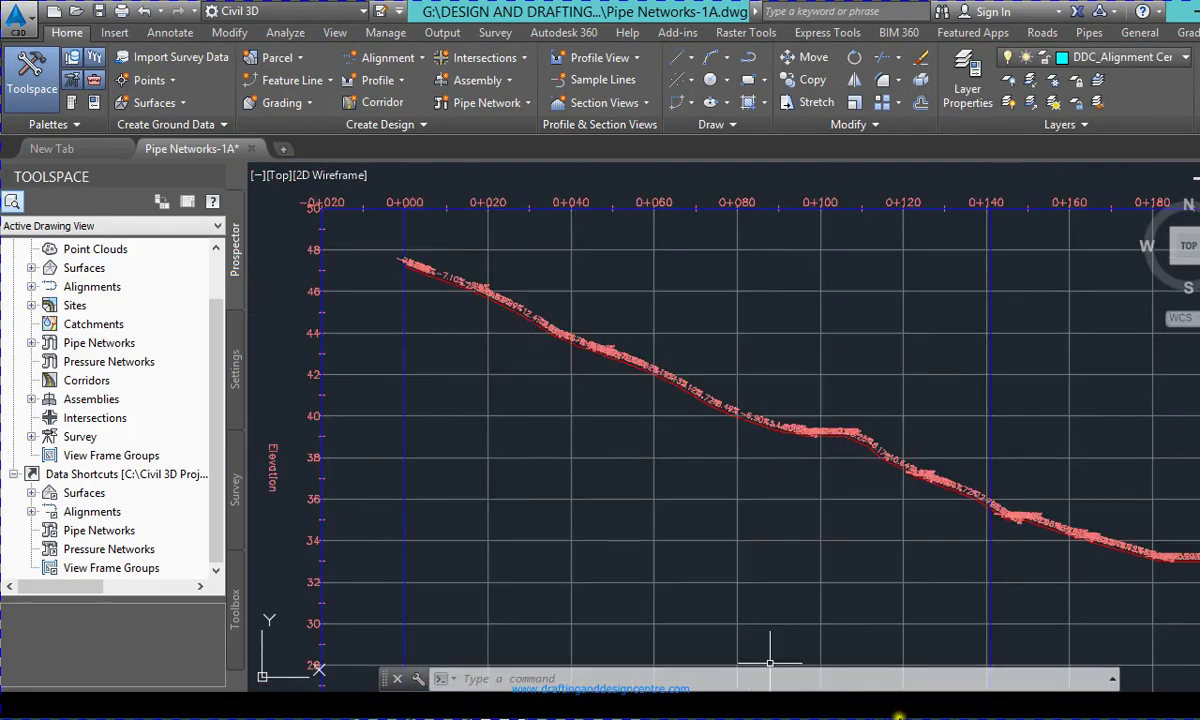
{"action": "scroll", "coordinate": [557, 383], "scroll_direction": "down", "scroll_amount": 3}
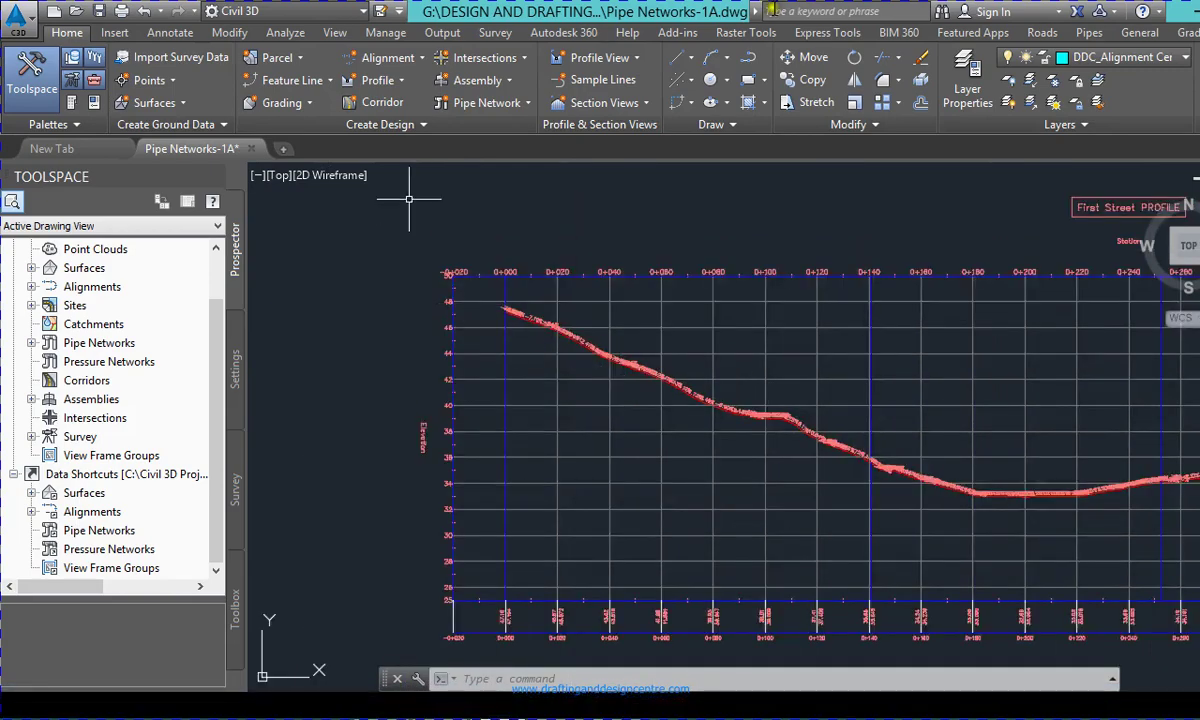
{"action": "left_click", "coordinate": [1139, 12]}
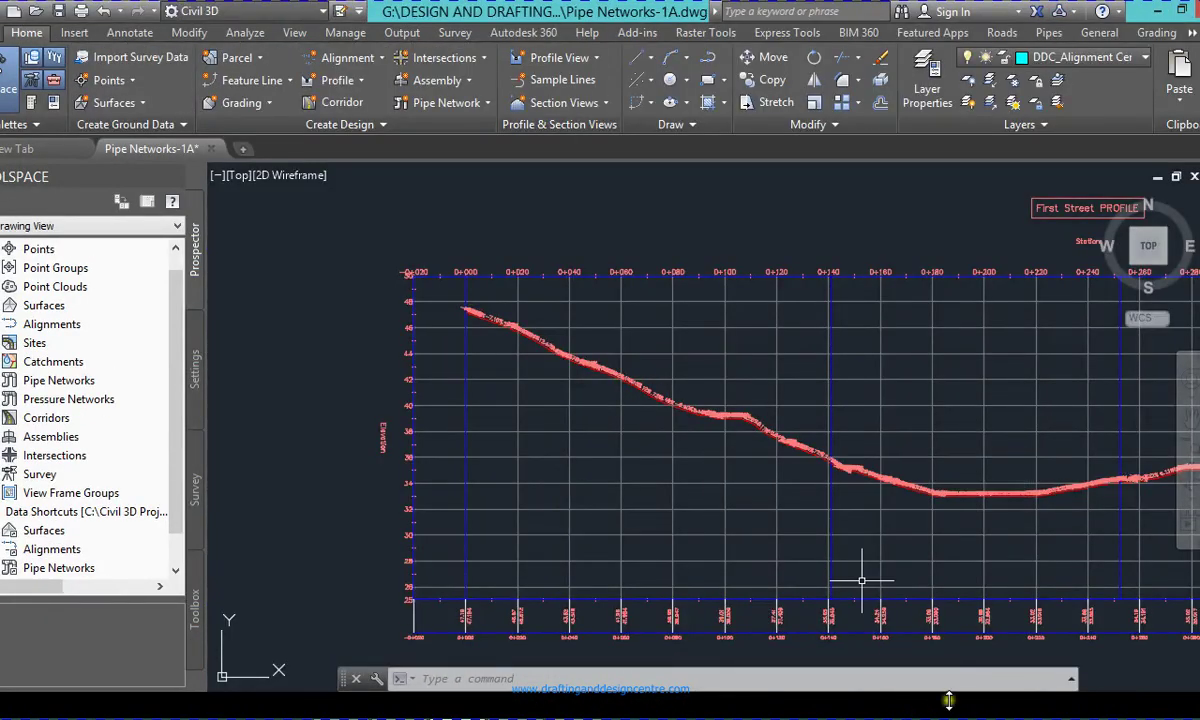
{"action": "left_click", "coordinate": [1101, 676]}
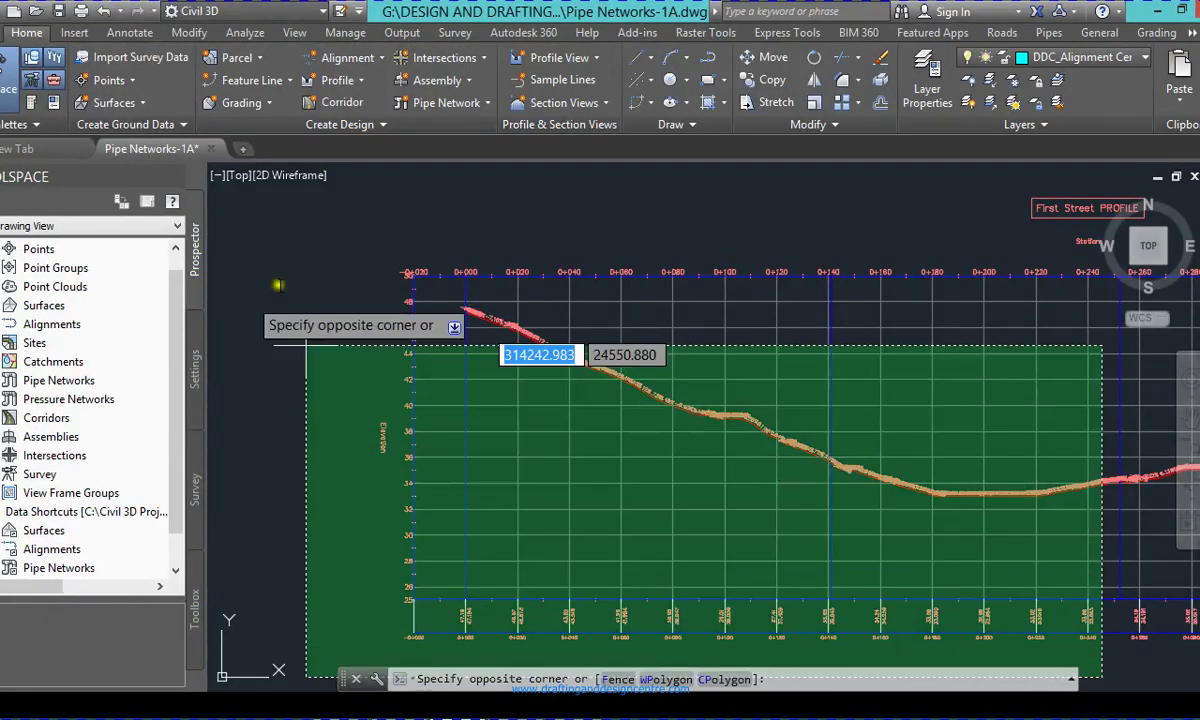
{"action": "key", "text": "Escape"}
{"action": "key", "text": "Escape"}
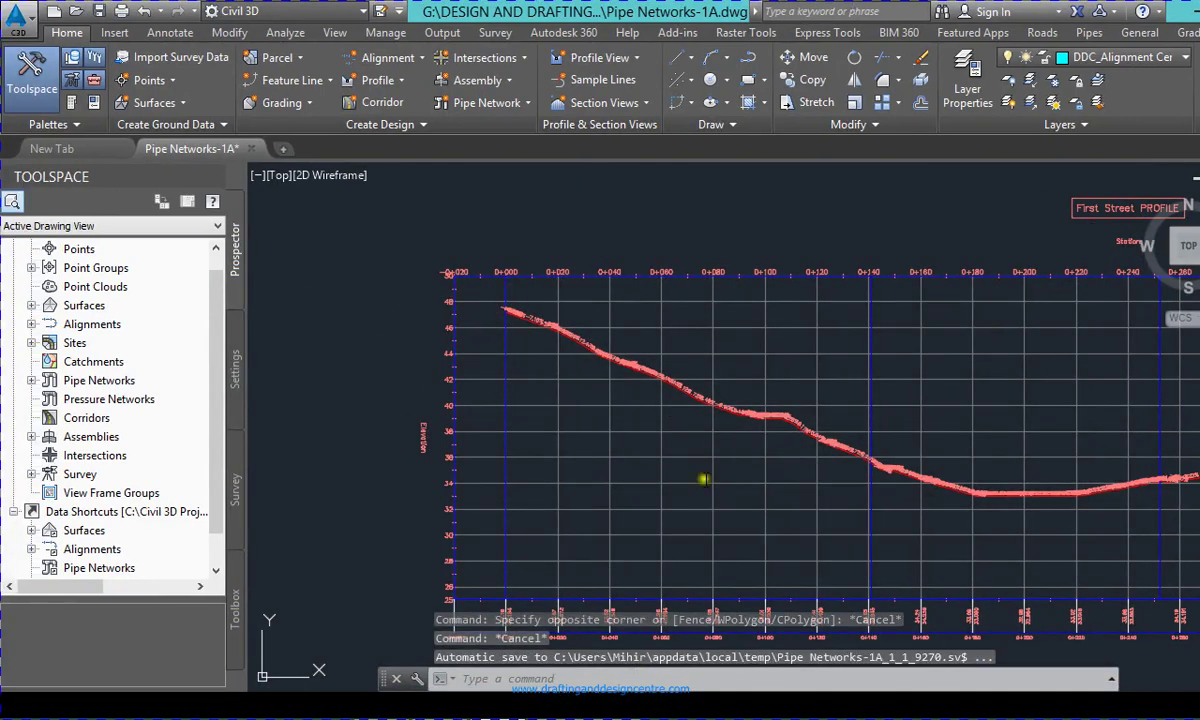
- Move the -7.10% grade label away from the existing-ground profile line to a spot below it, with a leader
{"action": "scroll", "coordinate": [668, 700], "scroll_direction": "down", "scroll_amount": 2}
{"action": "scroll", "coordinate": [603, 456], "scroll_direction": "up", "scroll_amount": 5}
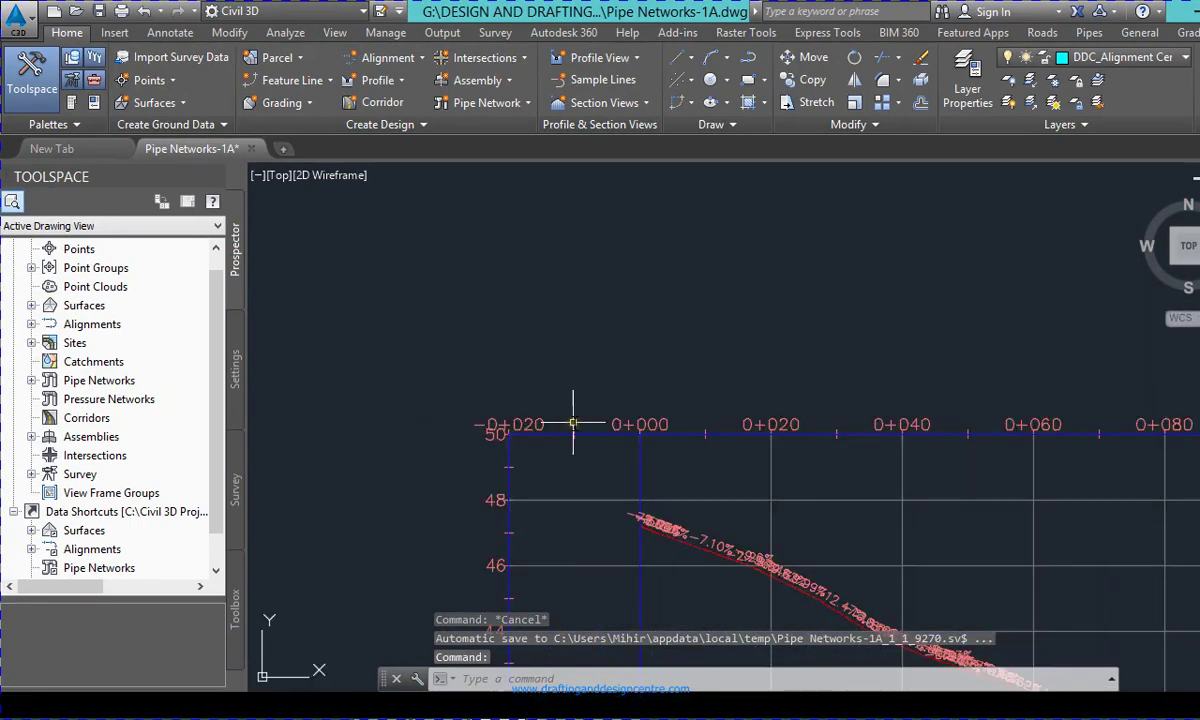
{"action": "scroll", "coordinate": [549, 390], "scroll_direction": "down", "scroll_amount": 3}
{"action": "scroll", "coordinate": [549, 390], "scroll_direction": "up", "scroll_amount": 5}
{"action": "scroll", "coordinate": [560, 356], "scroll_direction": "down", "scroll_amount": 2}
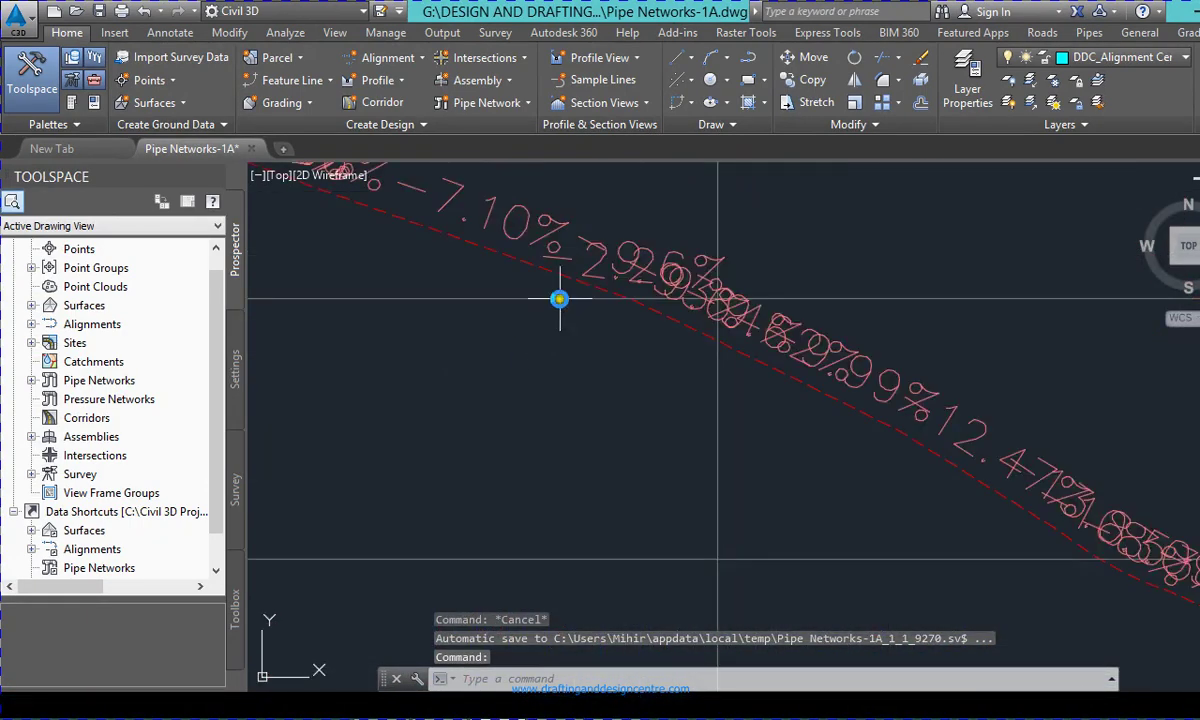
{"action": "left_click", "coordinate": [538, 218]}
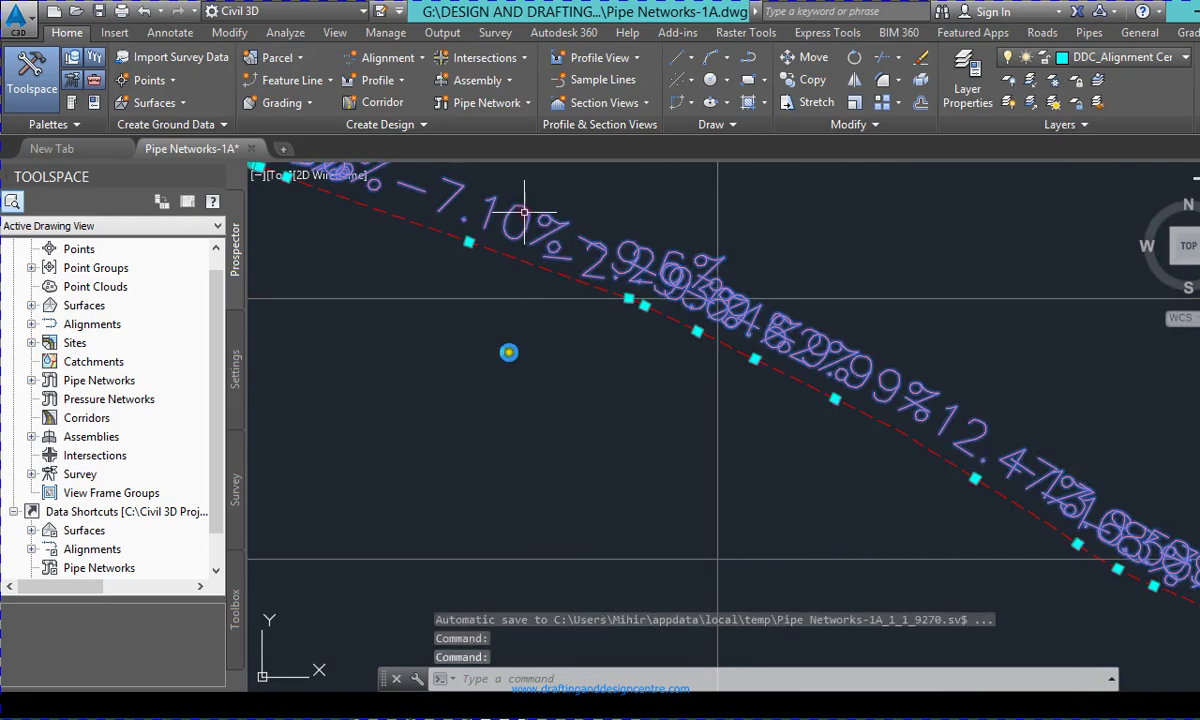
{"action": "scroll", "coordinate": [494, 430], "scroll_direction": "down", "scroll_amount": 2}
{"action": "scroll", "coordinate": [447, 367], "scroll_direction": "up", "scroll_amount": 6}
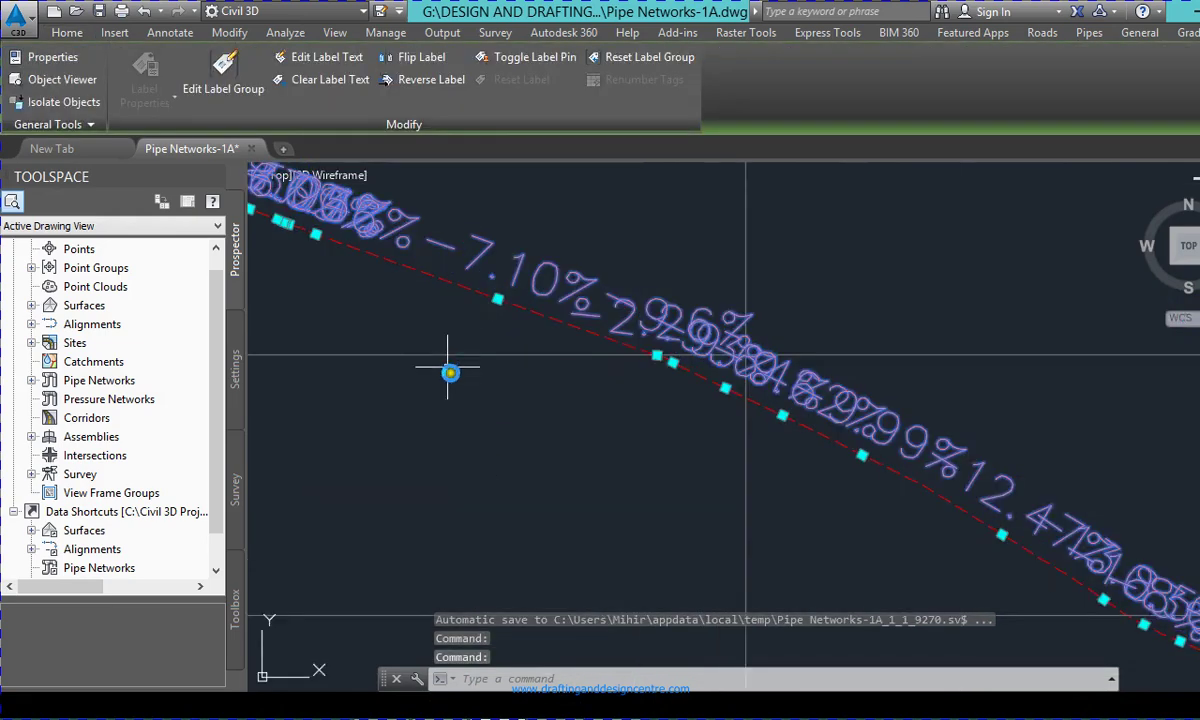
{"action": "left_click", "coordinate": [502, 313]}
{"action": "scroll", "coordinate": [589, 375], "scroll_direction": "down", "scroll_amount": 3}
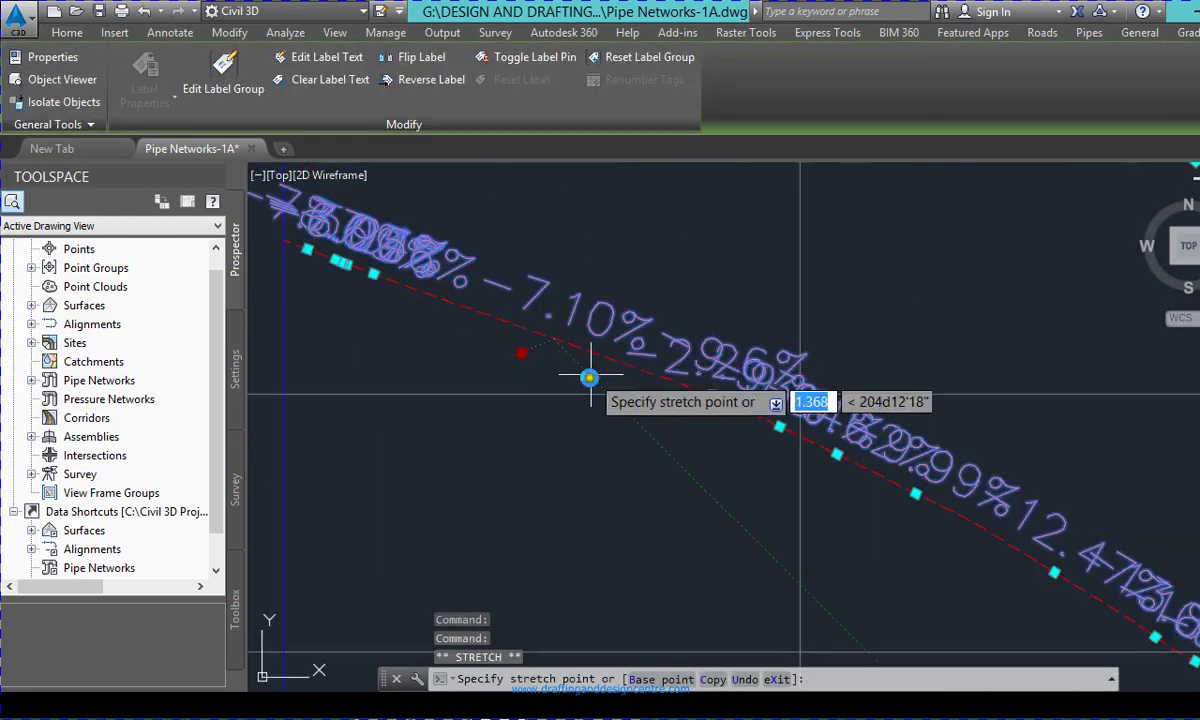
{"action": "left_click", "coordinate": [466, 450]}
{"action": "key", "text": "Escape"}
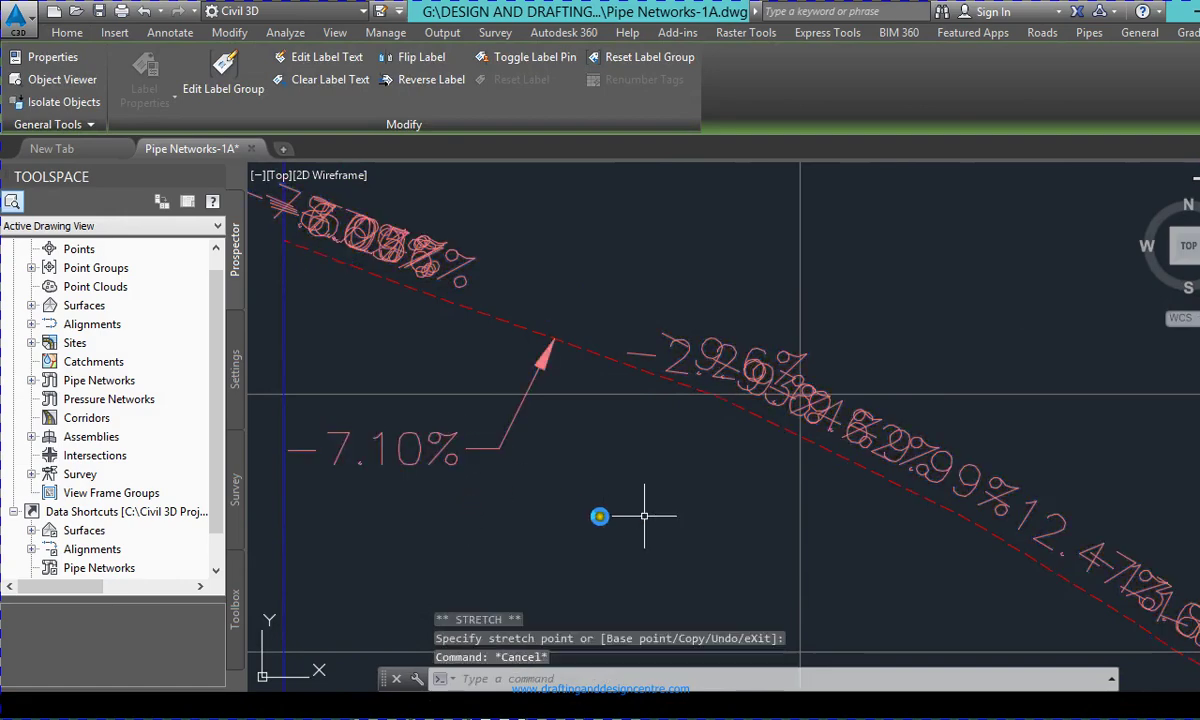
- Undo the move of the -7.10% grade label
{"action": "scroll", "coordinate": [560, 310], "scroll_direction": "down", "scroll_amount": 2}
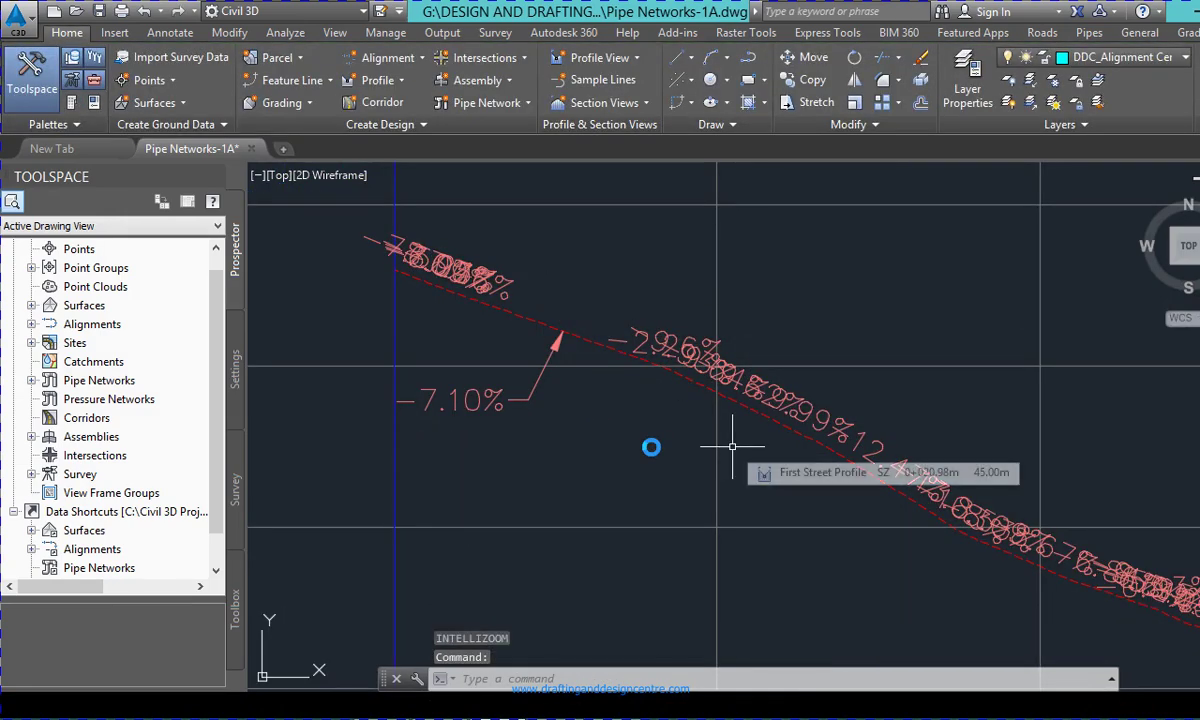
{"action": "type", "text": "u"}
{"action": "key", "text": "Return"}
{"action": "type", "text": "u"}
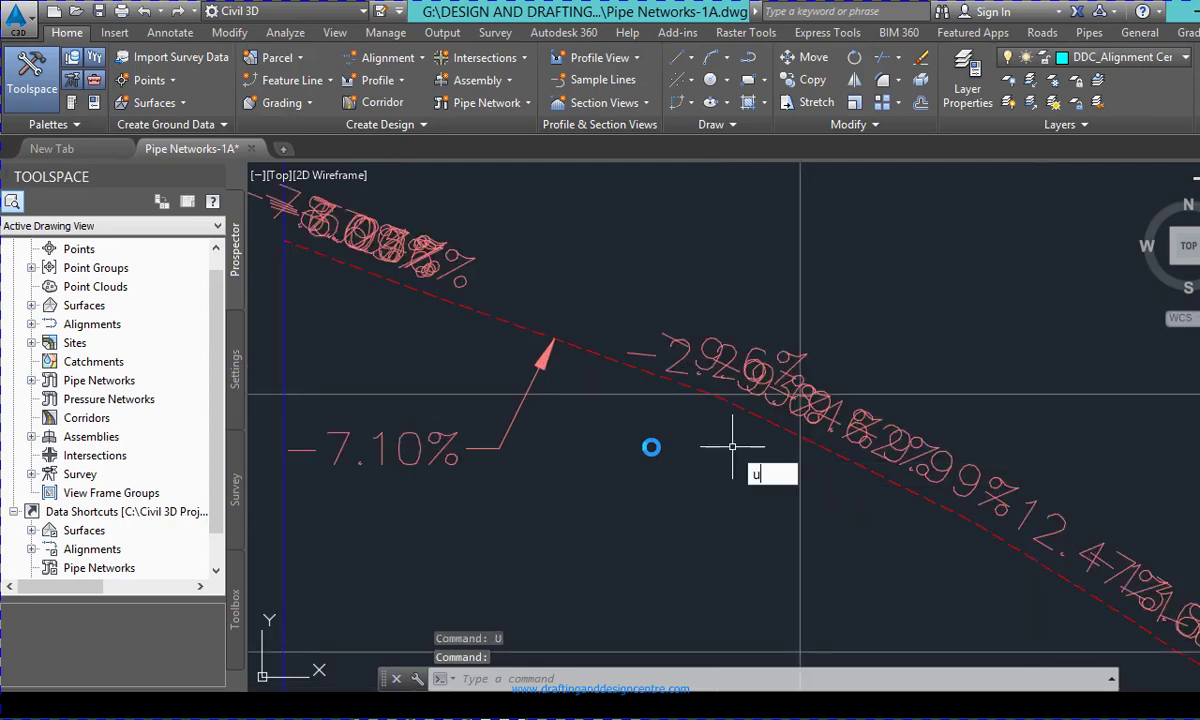
{"action": "key", "text": "Return"}
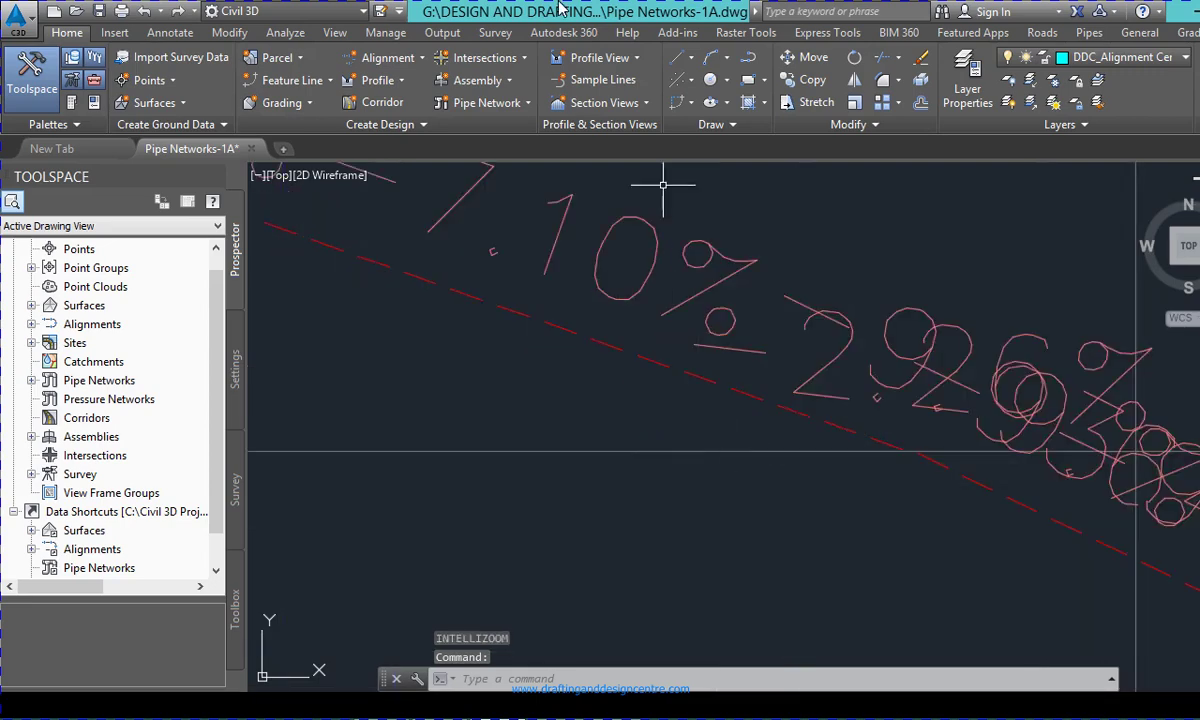
- Set the weeding of the existing-ground profile's percent grade line labels to 20 m and apply it
{"action": "scroll", "coordinate": [549, 209], "scroll_direction": "down", "scroll_amount": 10}
{"action": "scroll", "coordinate": [497, 266], "scroll_direction": "up", "scroll_amount": 2}
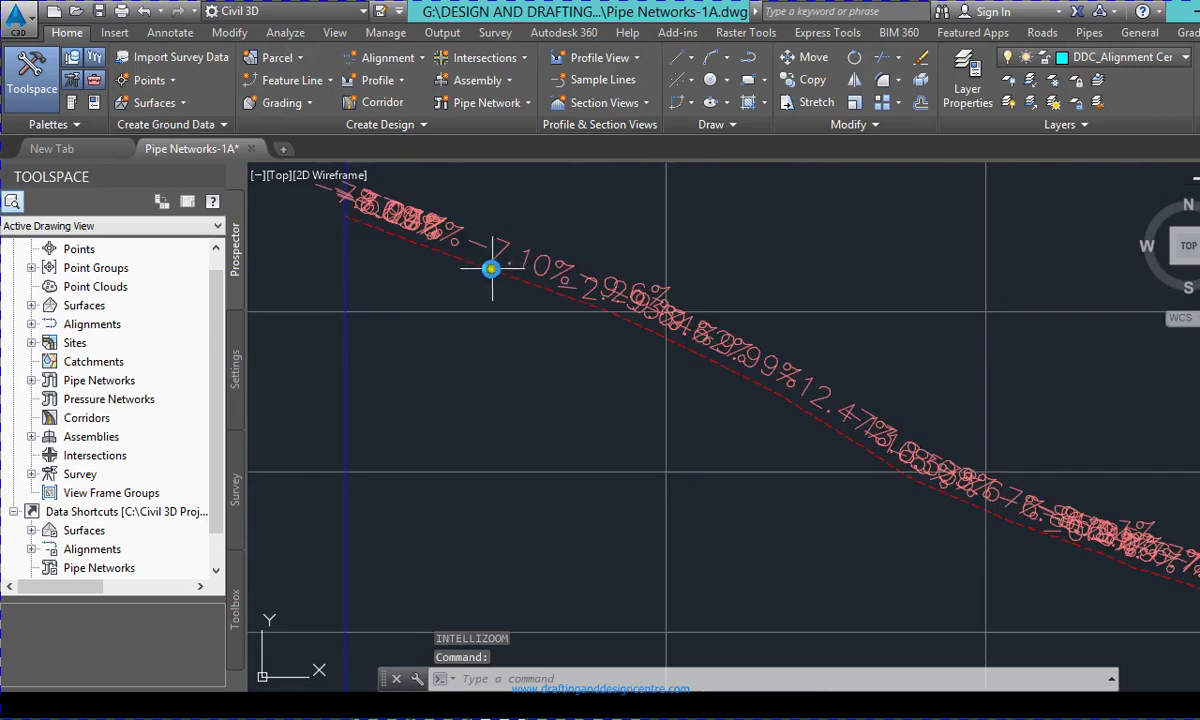
{"action": "left_click", "coordinate": [497, 277]}
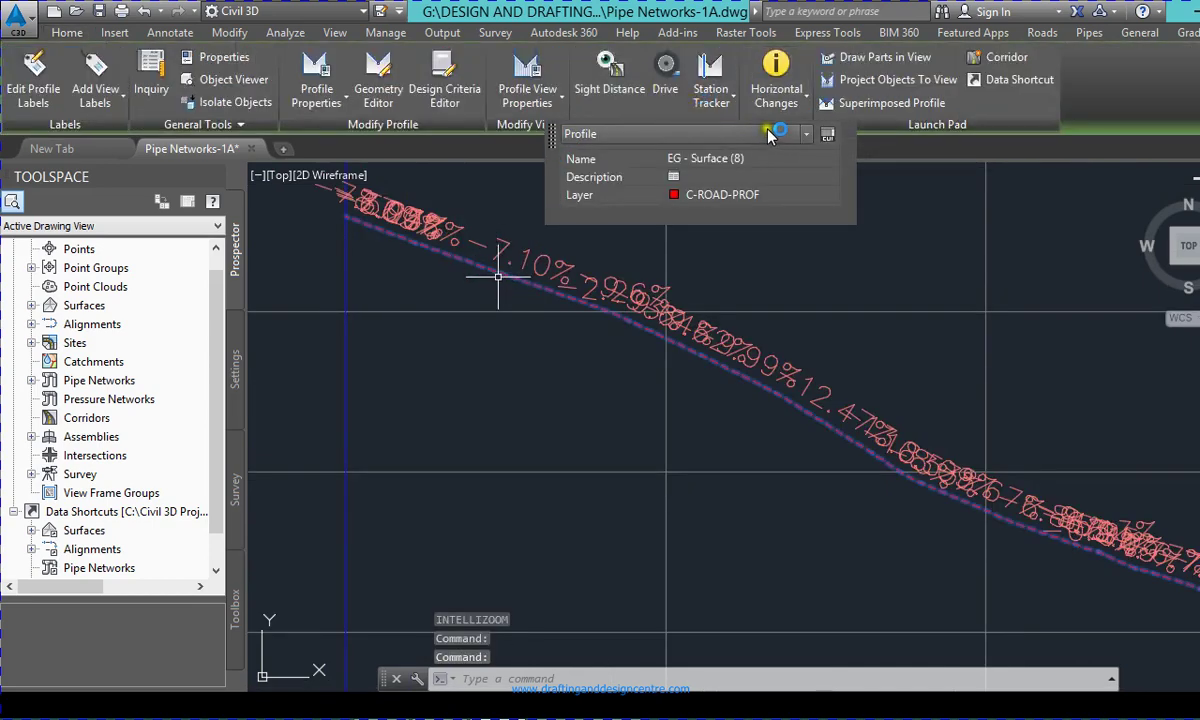
{"action": "left_click", "coordinate": [38, 100]}
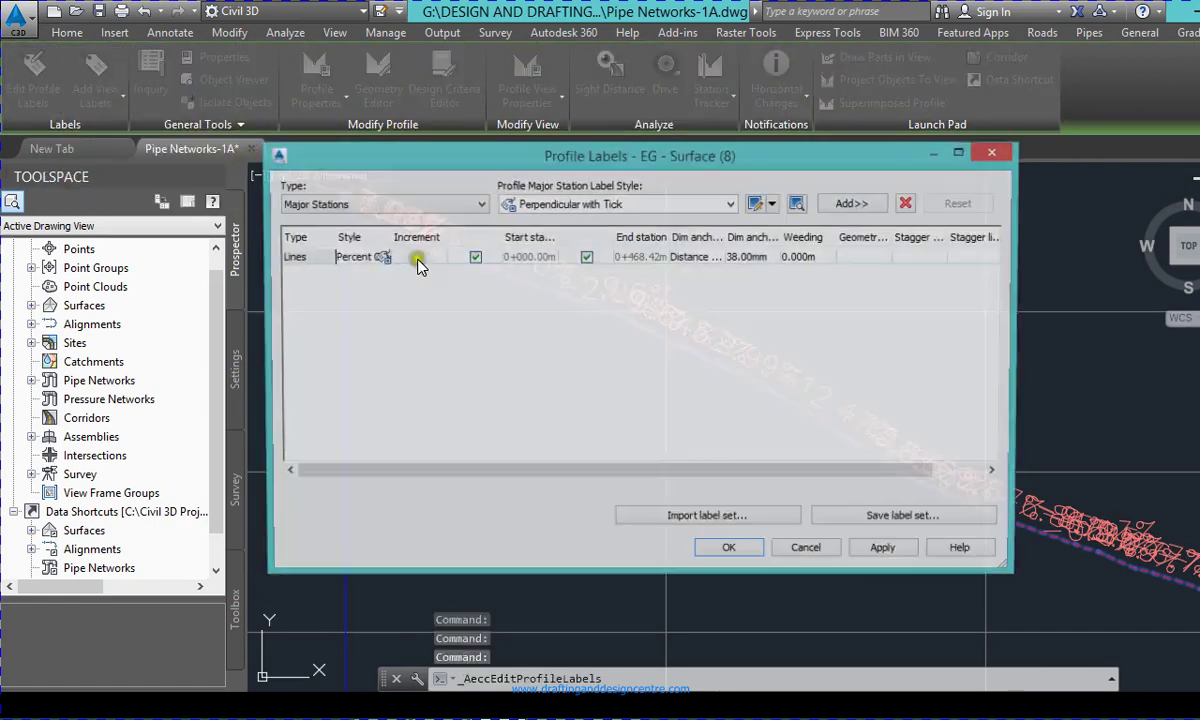
{"action": "key", "text": "Tab"}
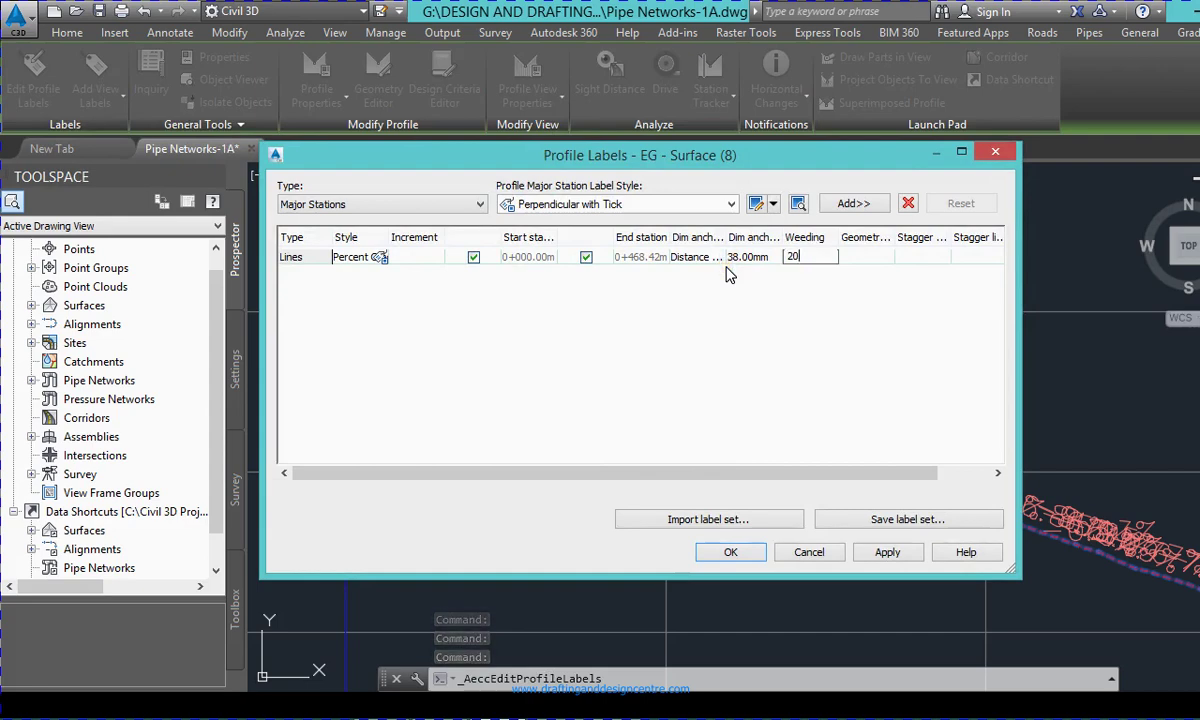
{"action": "left_click", "coordinate": [808, 556]}
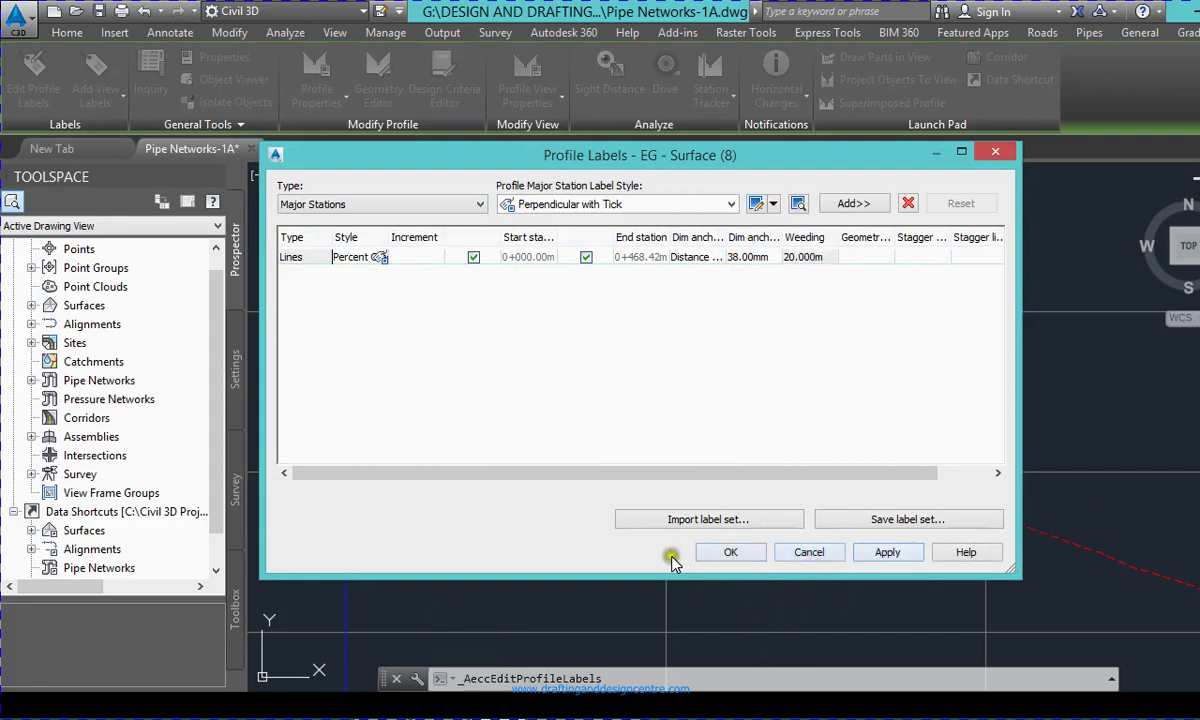
{"action": "scroll", "coordinate": [611, 397], "scroll_direction": "down", "scroll_amount": 5}
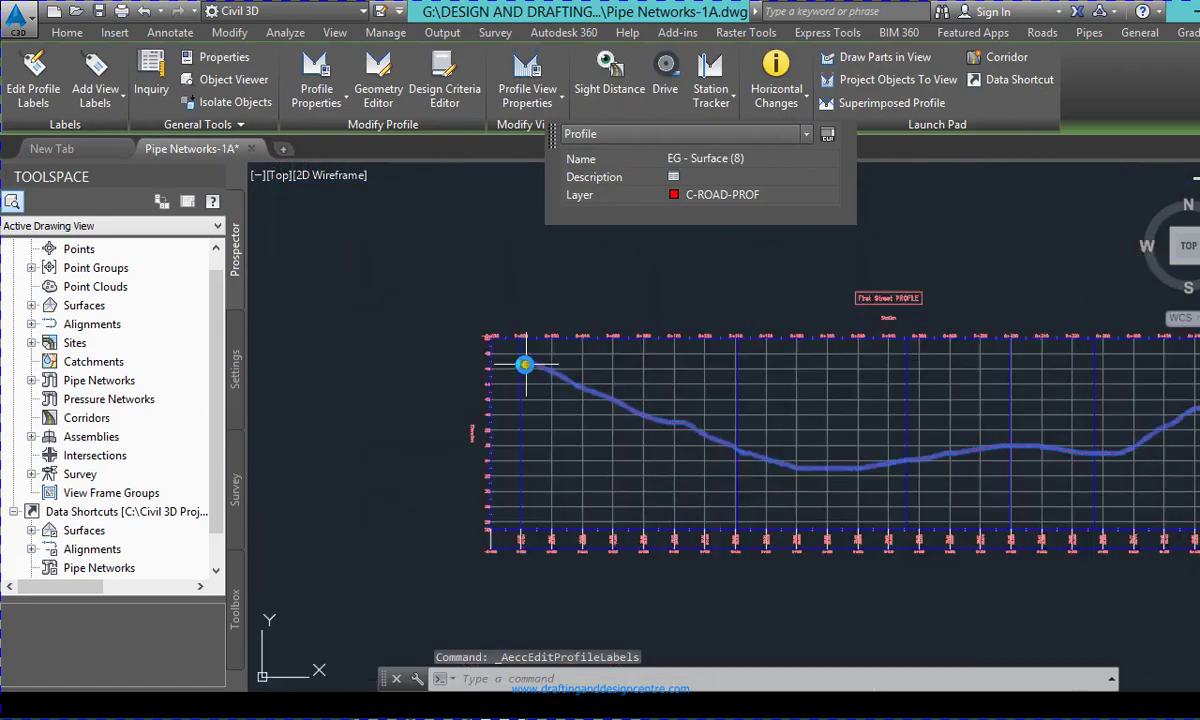
{"action": "scroll", "coordinate": [675, 415], "scroll_direction": "up", "scroll_amount": 5}
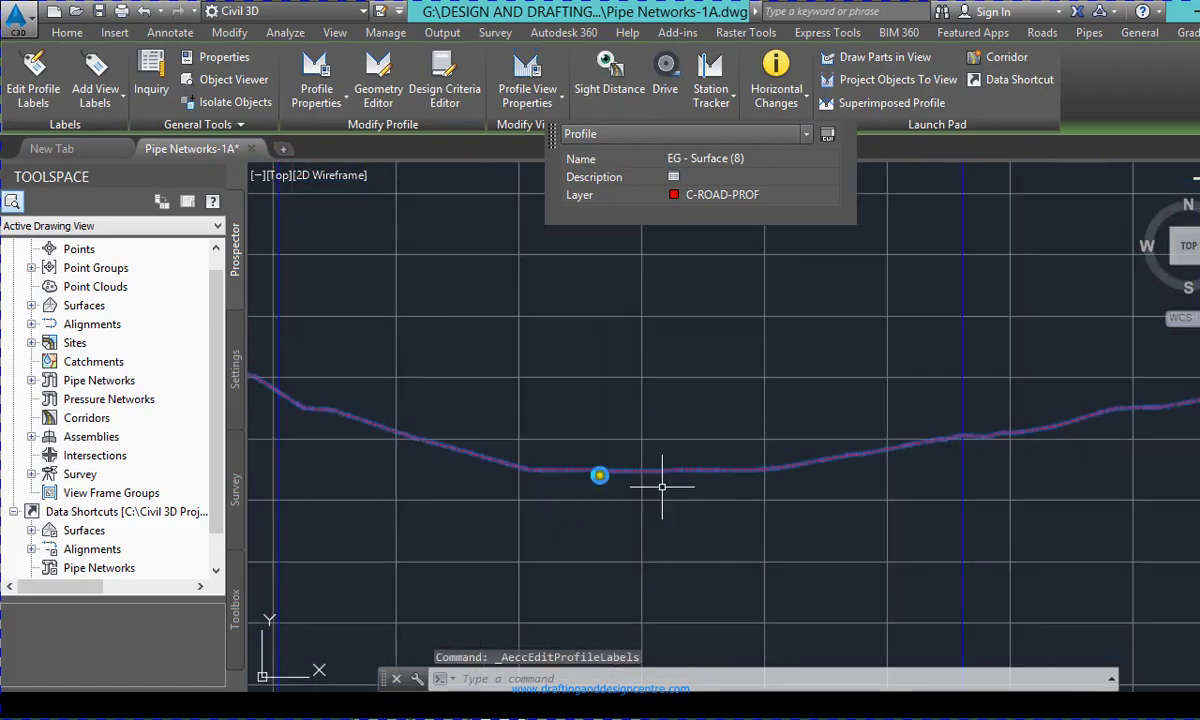
{"action": "scroll", "coordinate": [662, 487], "scroll_direction": "down", "scroll_amount": 5}
{"action": "scroll", "coordinate": [643, 474], "scroll_direction": "up", "scroll_amount": 8}
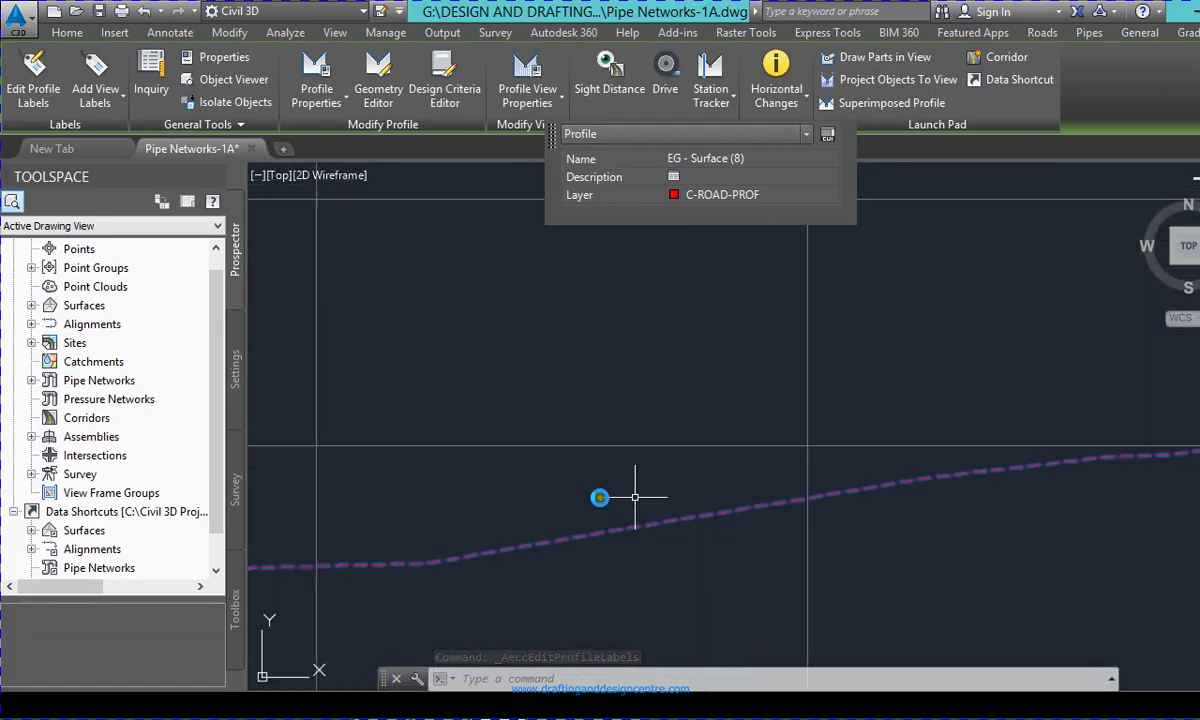
{"action": "left_click", "coordinate": [599, 497]}
{"action": "key", "text": "Escape"}
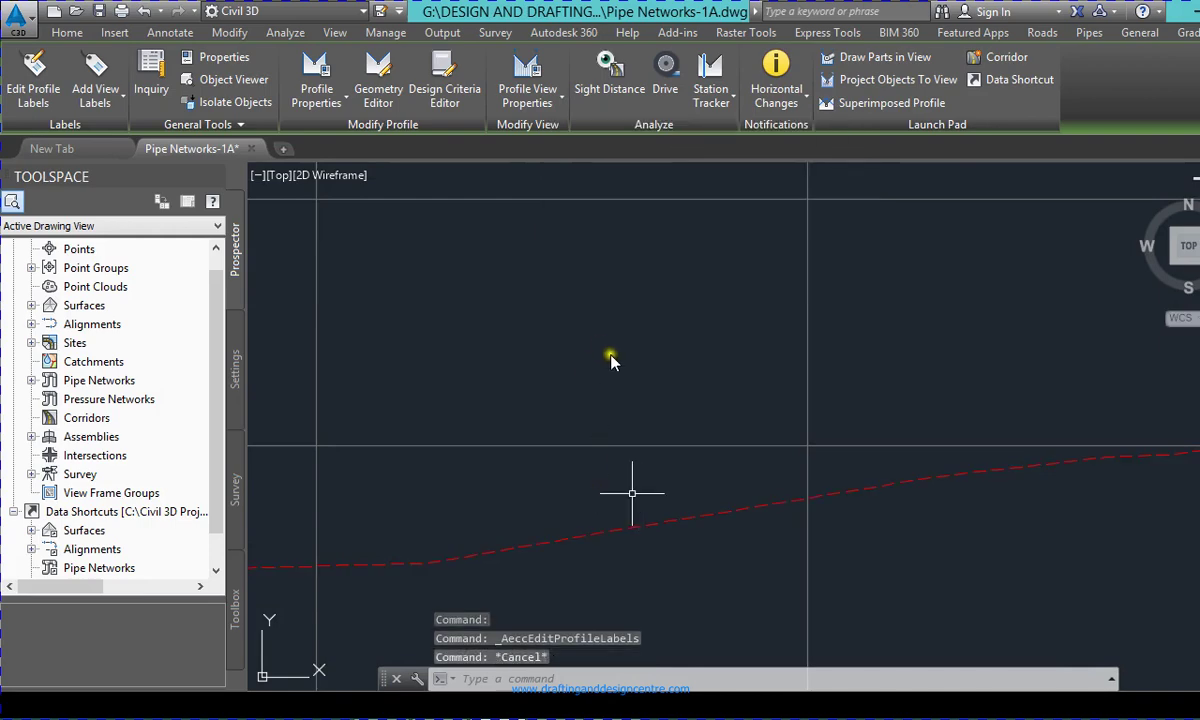
- Set the weeding of the EG - Surface (8) profile's line labels to 1 m and apply it
{"action": "left_click", "coordinate": [596, 532]}
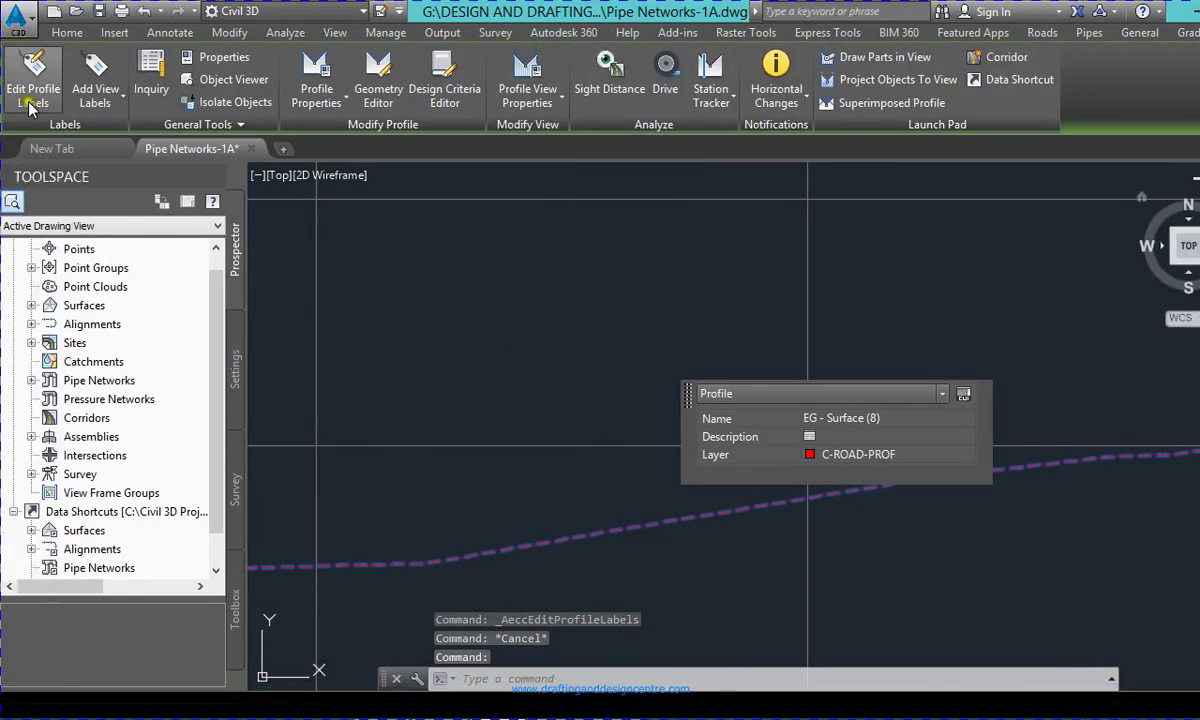
{"action": "left_click", "coordinate": [30, 96]}
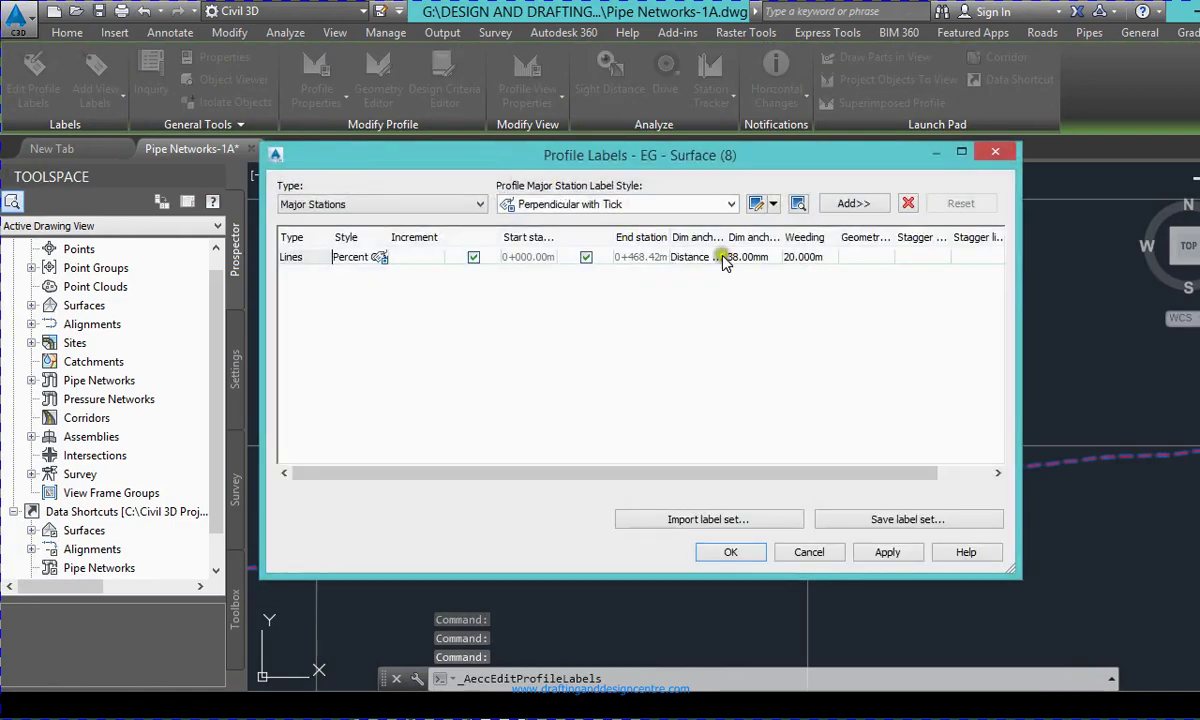
{"action": "key", "text": "Tab"}
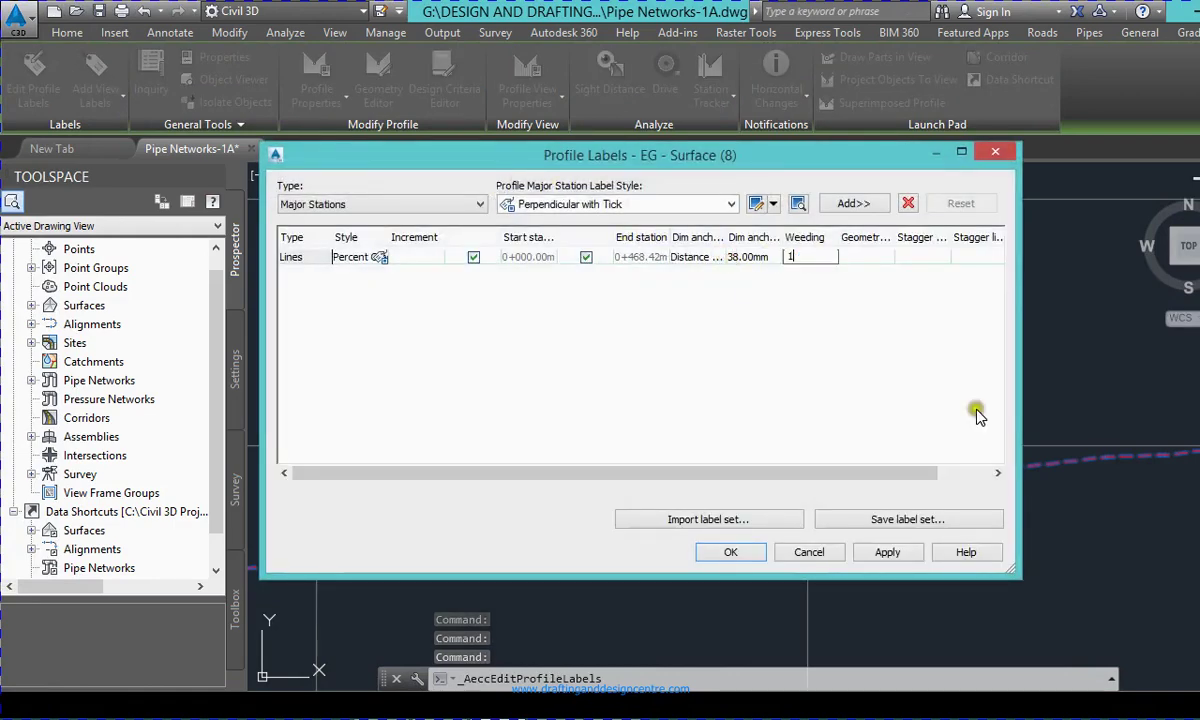
{"action": "type", "text": "1"}
{"action": "left_click", "coordinate": [887, 552]}
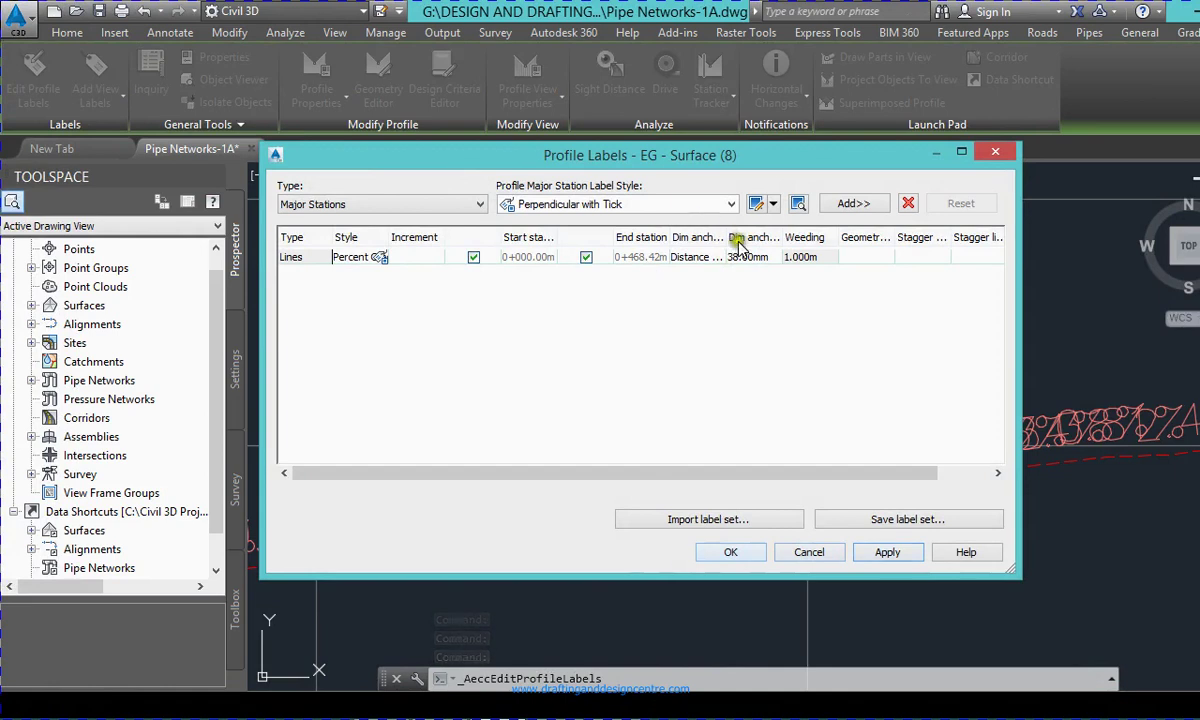
- Set the line labels' weeding to 10 m, accept the profile labels and check the label spacing along the profile
{"action": "left_click", "coordinate": [740, 256]}
{"action": "key", "text": "Tab"}
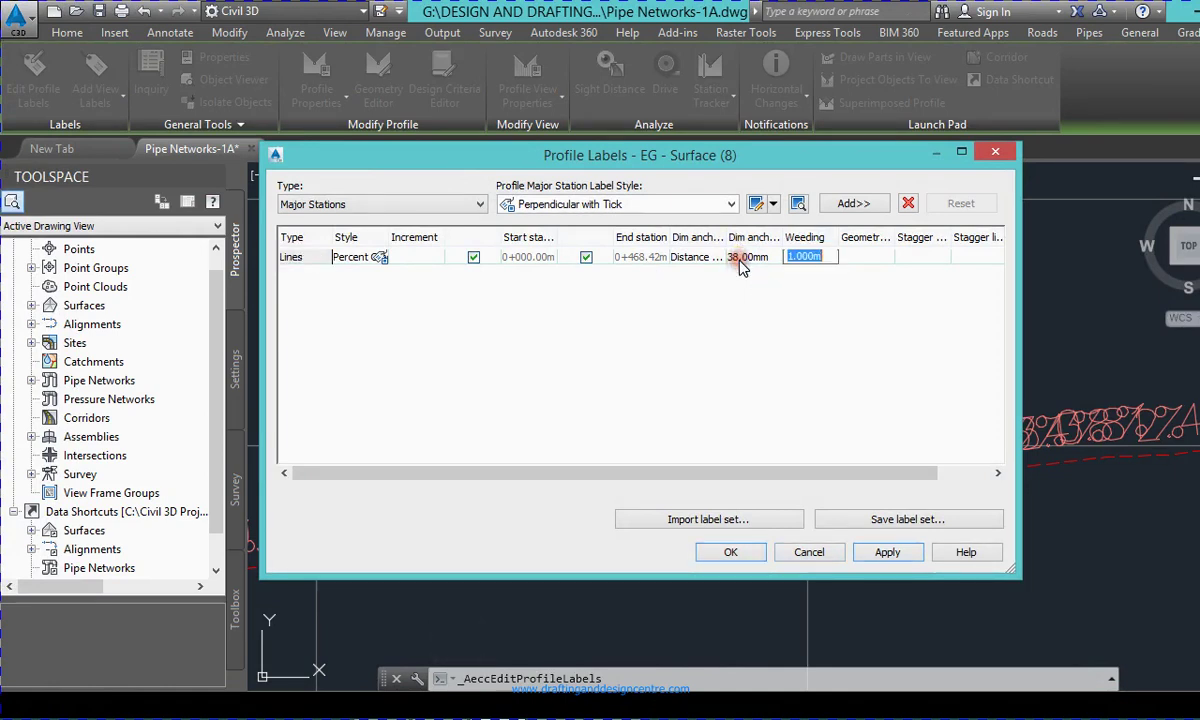
{"action": "type", "text": "10"}
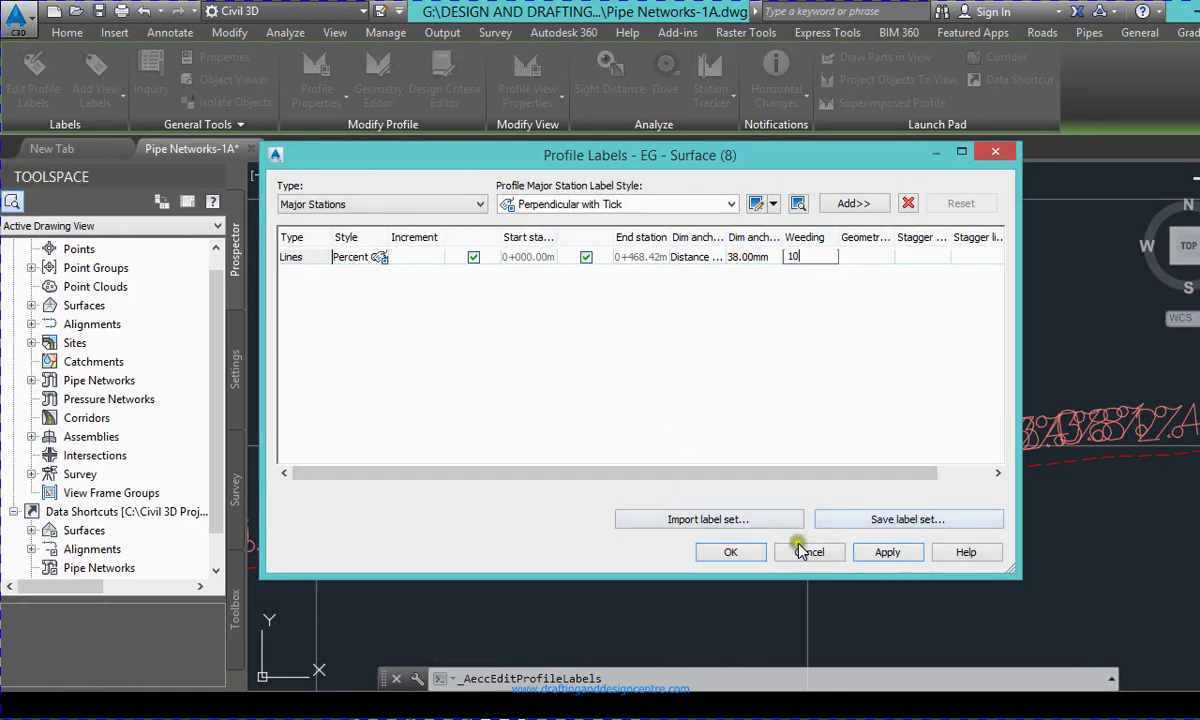
{"action": "left_click", "coordinate": [700, 552]}
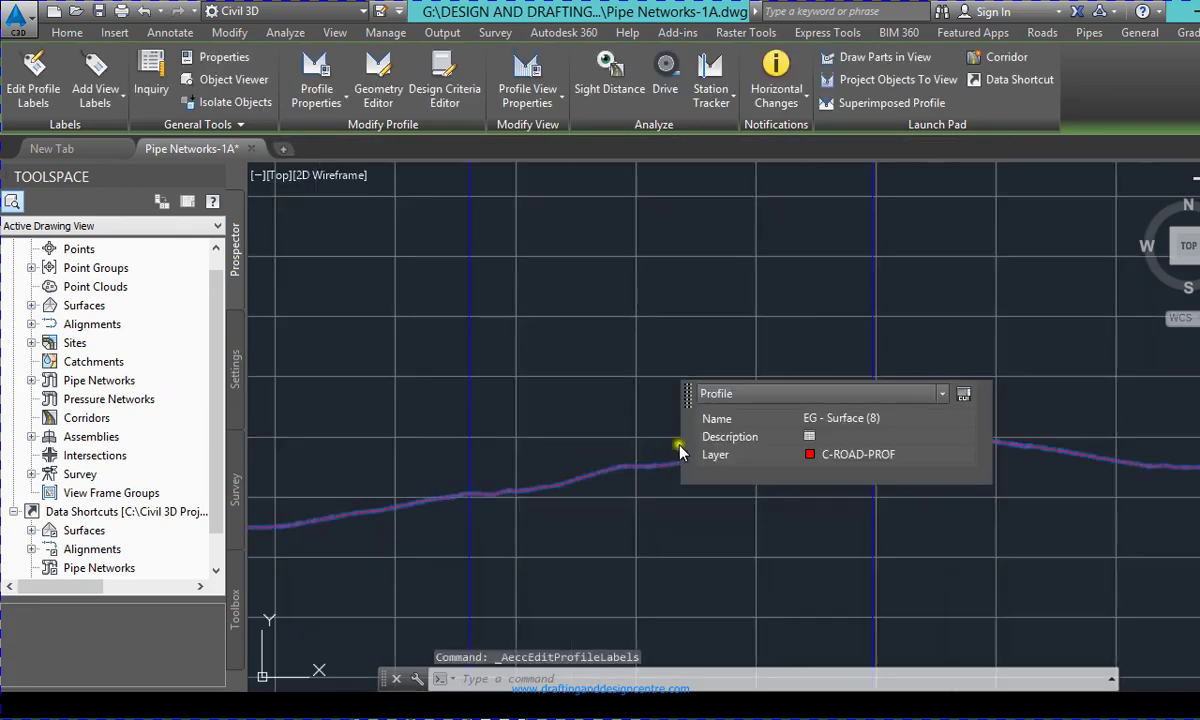
{"action": "scroll", "coordinate": [620, 490], "scroll_direction": "down", "scroll_amount": 8}
{"action": "key", "text": "Escape"}
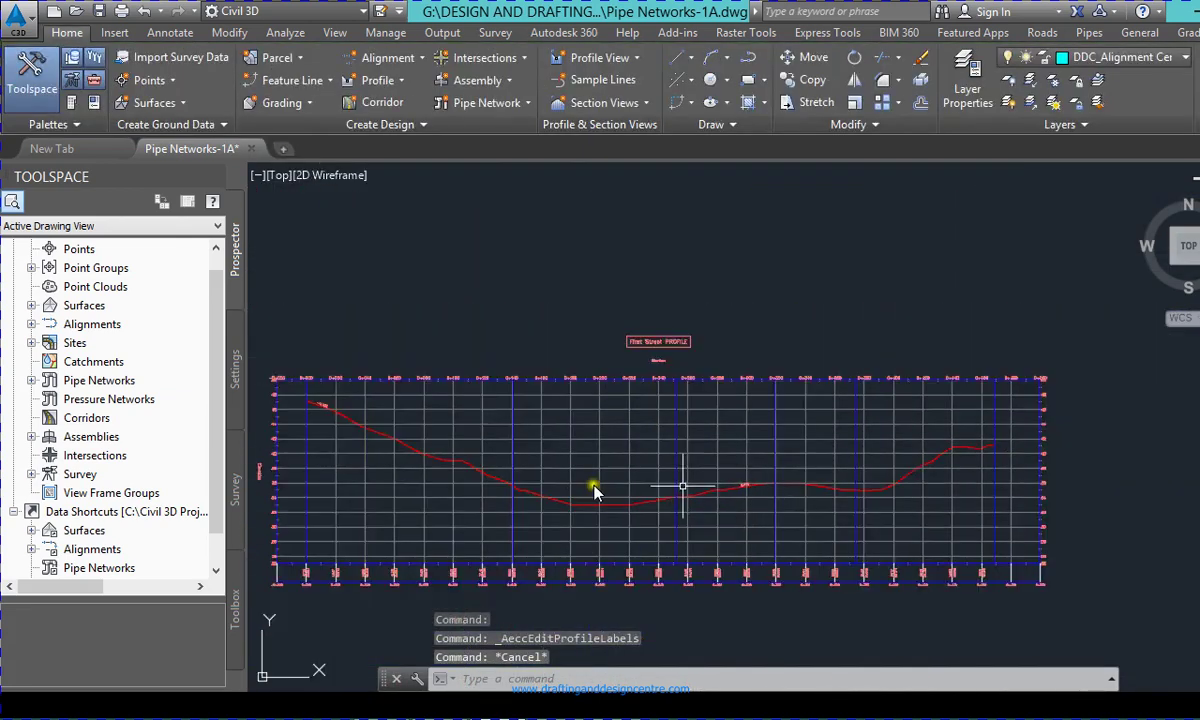
{"action": "scroll", "coordinate": [389, 421], "scroll_direction": "up", "scroll_amount": 5}
{"action": "scroll", "coordinate": [522, 450], "scroll_direction": "down", "scroll_amount": 3}
{"action": "scroll", "coordinate": [350, 410], "scroll_direction": "up", "scroll_amount": 8}
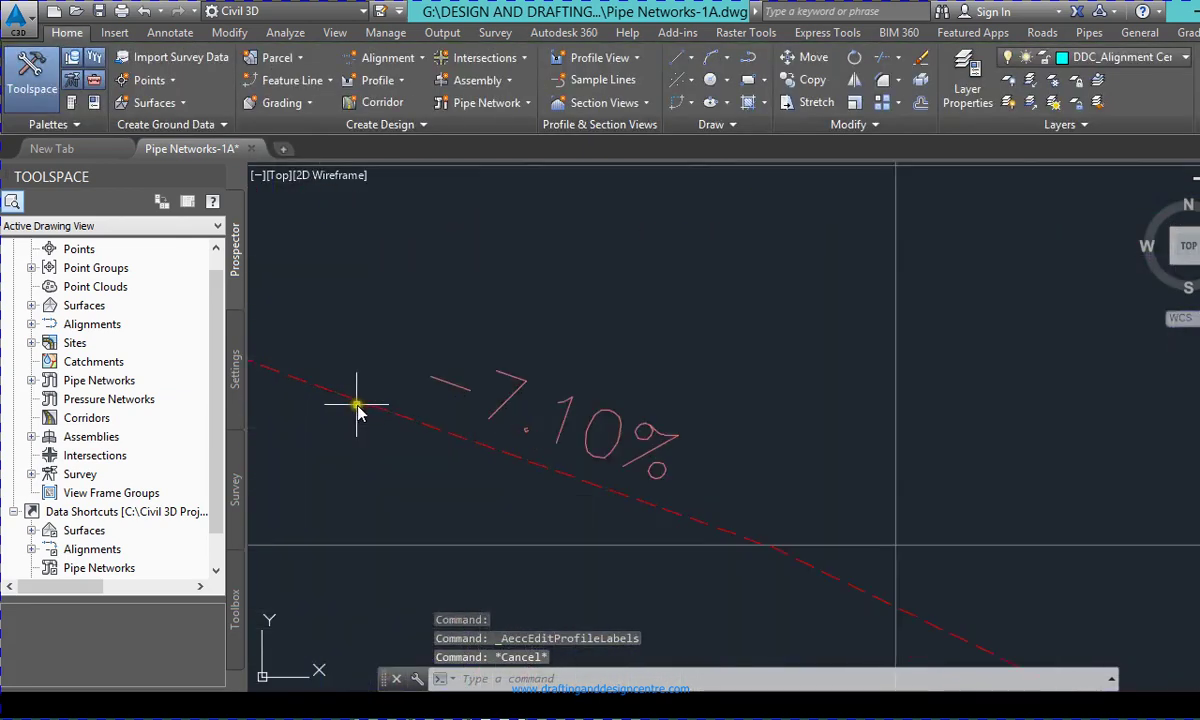
{"action": "scroll", "coordinate": [357, 410], "scroll_direction": "down", "scroll_amount": 8}
{"action": "scroll", "coordinate": [616, 462], "scroll_direction": "up", "scroll_amount": 5}
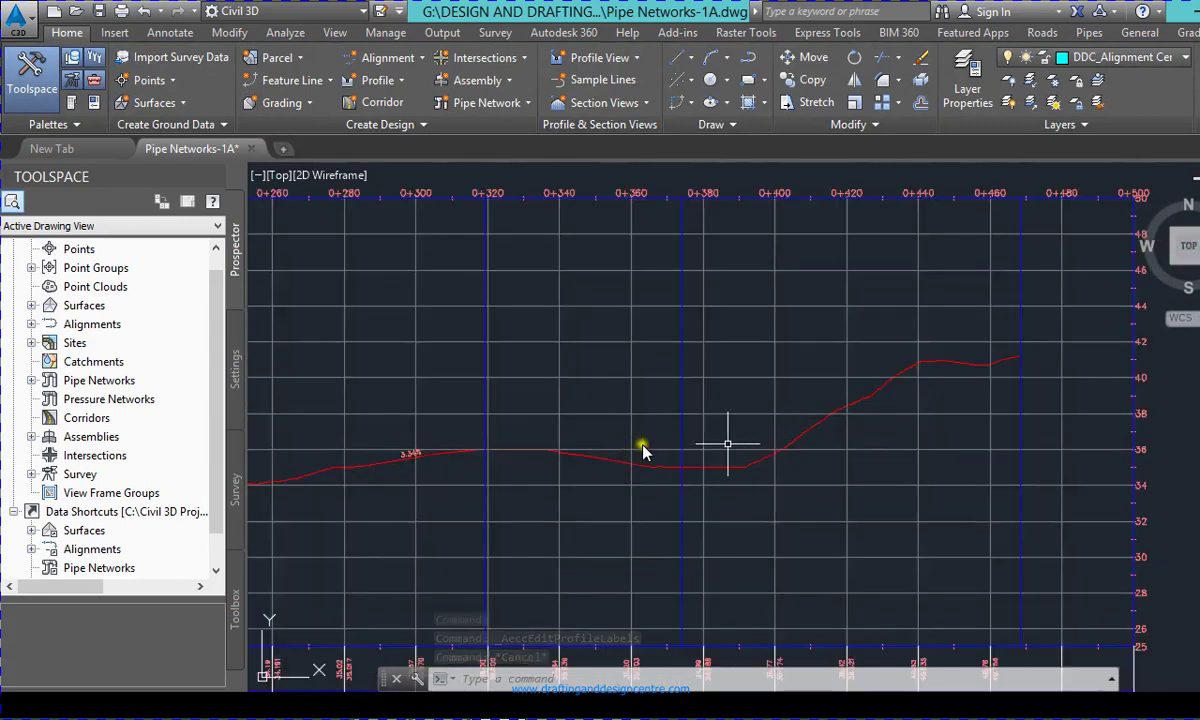
- Set the weeding of the existing-ground profile's percent grade line labels to 5 m and accept the profile labels
{"action": "scroll", "coordinate": [643, 450], "scroll_direction": "down", "scroll_amount": 3}
{"action": "scroll", "coordinate": [600, 455], "scroll_direction": "up", "scroll_amount": 3}
{"action": "left_click", "coordinate": [609, 447]}
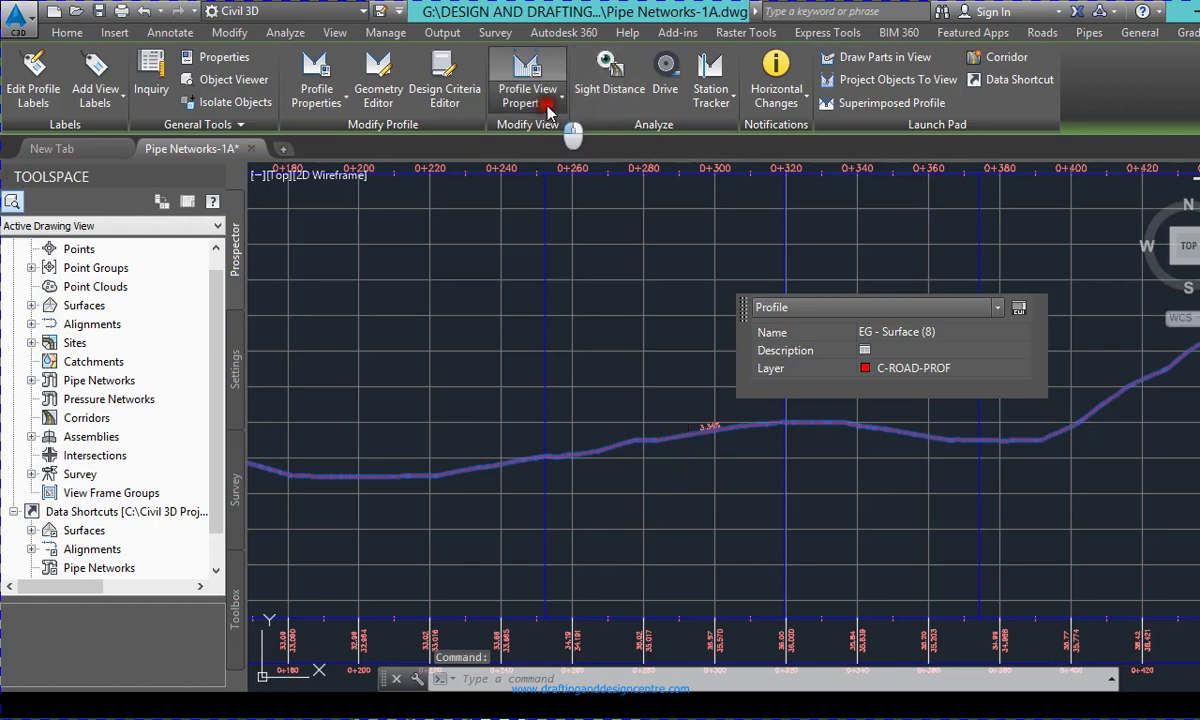
{"action": "left_click", "coordinate": [530, 104]}
{"action": "left_click", "coordinate": [36, 80]}
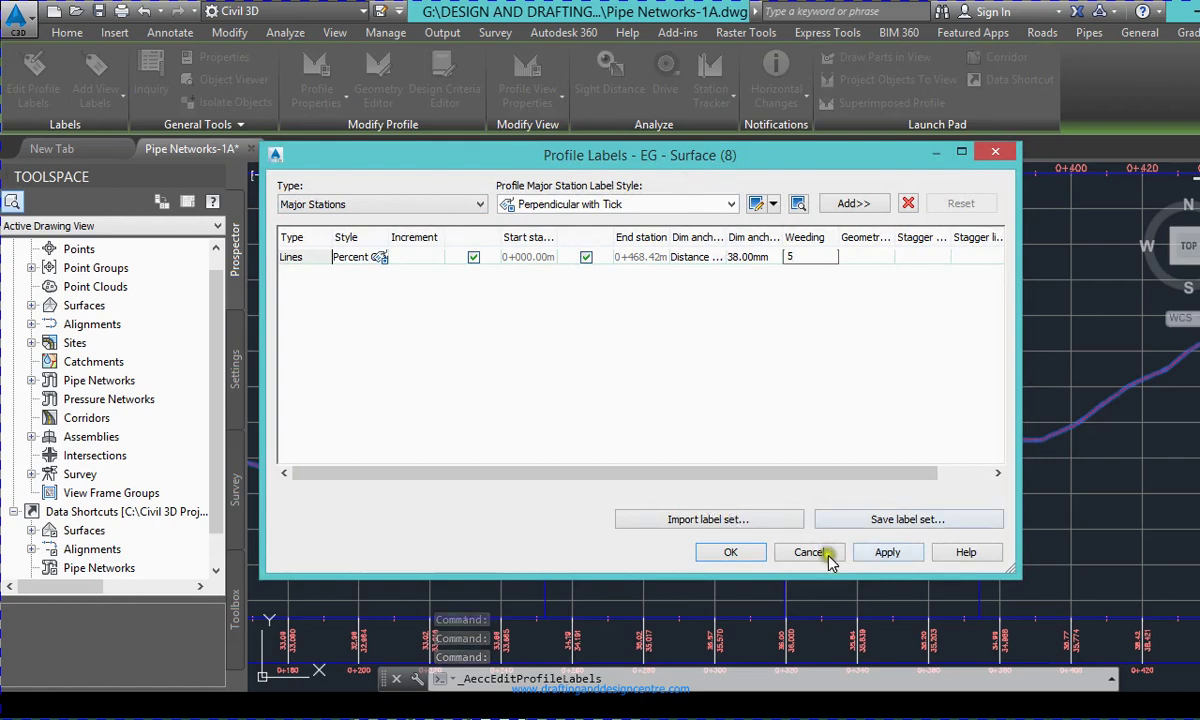
{"action": "left_click", "coordinate": [887, 552]}
{"action": "left_click", "coordinate": [650, 559]}
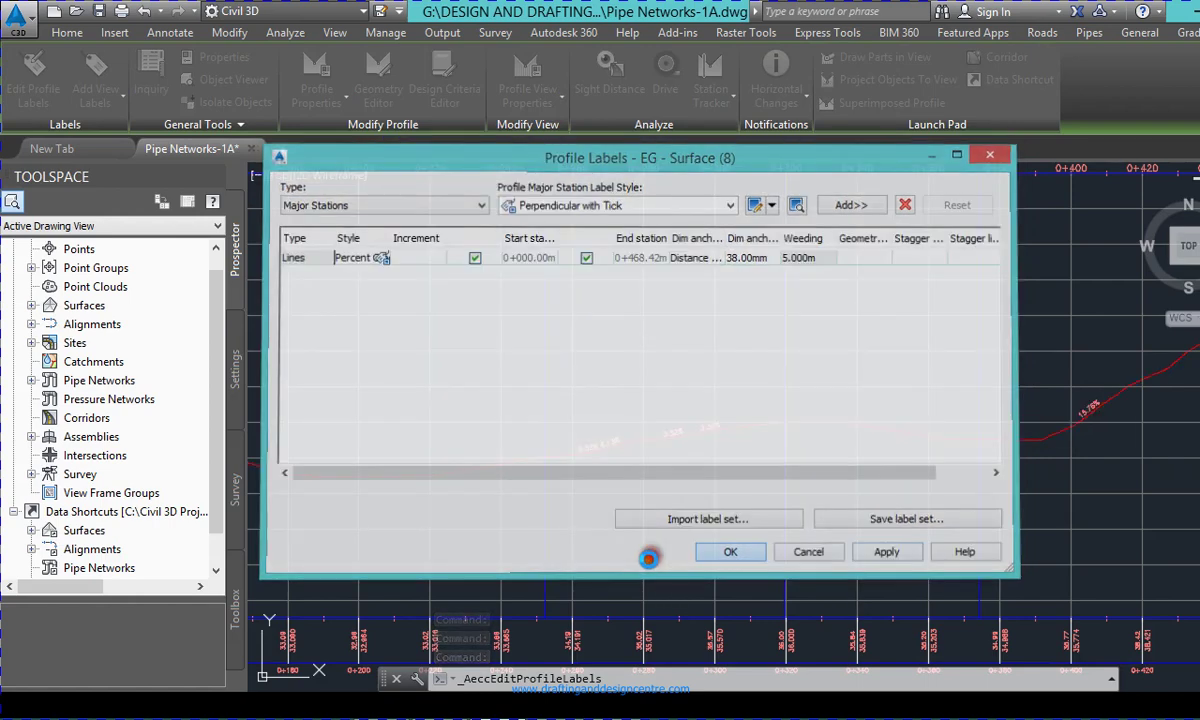
- Examine the spacing and readability of the percent grade labels along the whole existing-ground profile
{"action": "scroll", "coordinate": [470, 421], "scroll_direction": "down", "scroll_amount": 4}
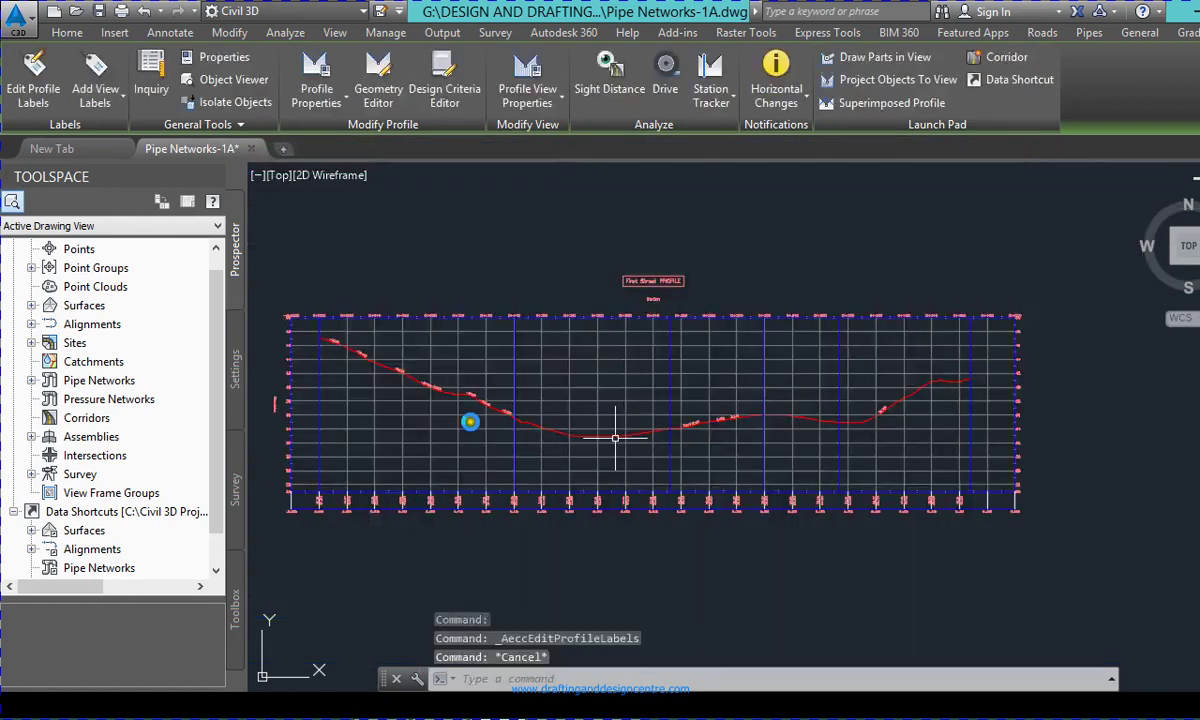
{"action": "scroll", "coordinate": [396, 343], "scroll_direction": "up", "scroll_amount": 5}
{"action": "scroll", "coordinate": [412, 284], "scroll_direction": "down", "scroll_amount": 5}
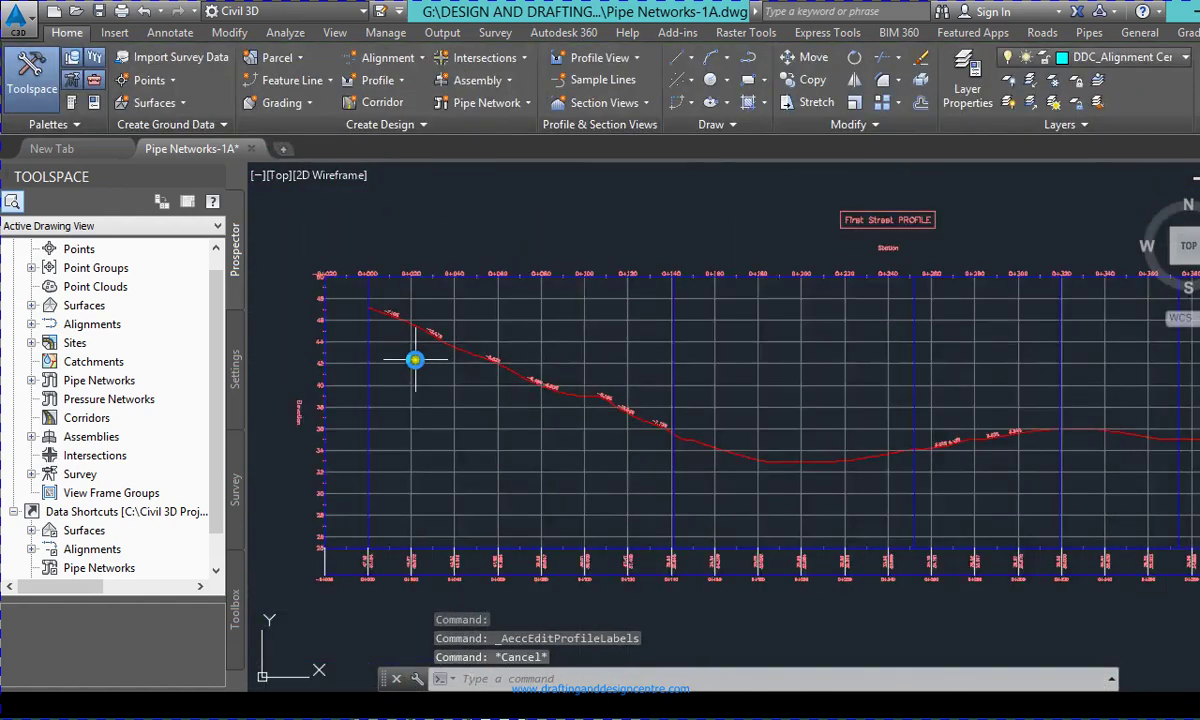
{"action": "scroll", "coordinate": [884, 385], "scroll_direction": "up", "scroll_amount": 5}
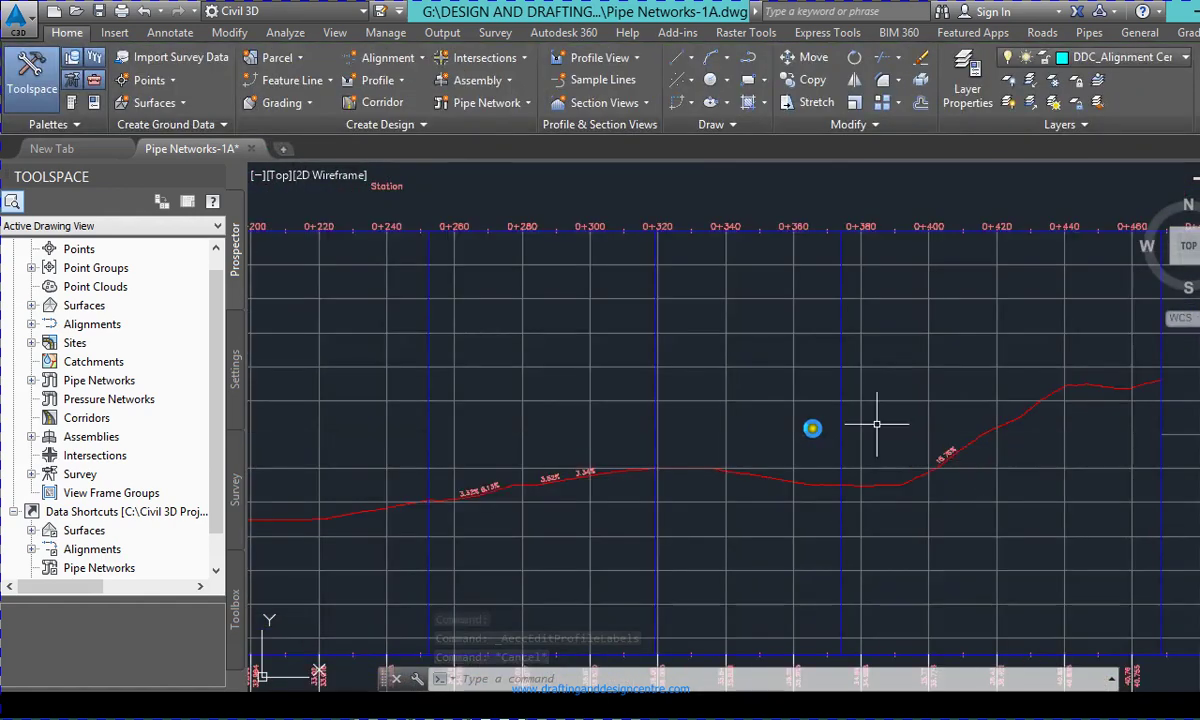
{"action": "scroll", "coordinate": [729, 482], "scroll_direction": "down", "scroll_amount": 5}
{"action": "scroll", "coordinate": [662, 455], "scroll_direction": "up", "scroll_amount": 7}
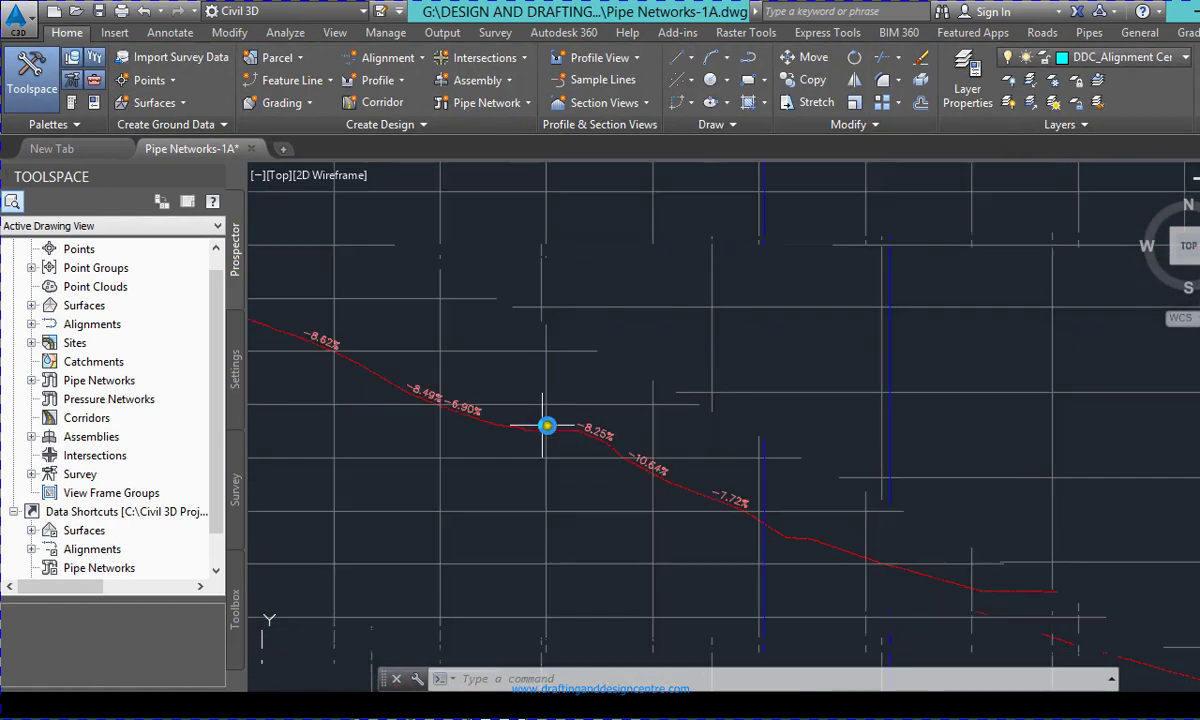
{"action": "scroll", "coordinate": [543, 425], "scroll_direction": "down", "scroll_amount": 5}
{"action": "scroll", "coordinate": [801, 436], "scroll_direction": "up", "scroll_amount": 8}
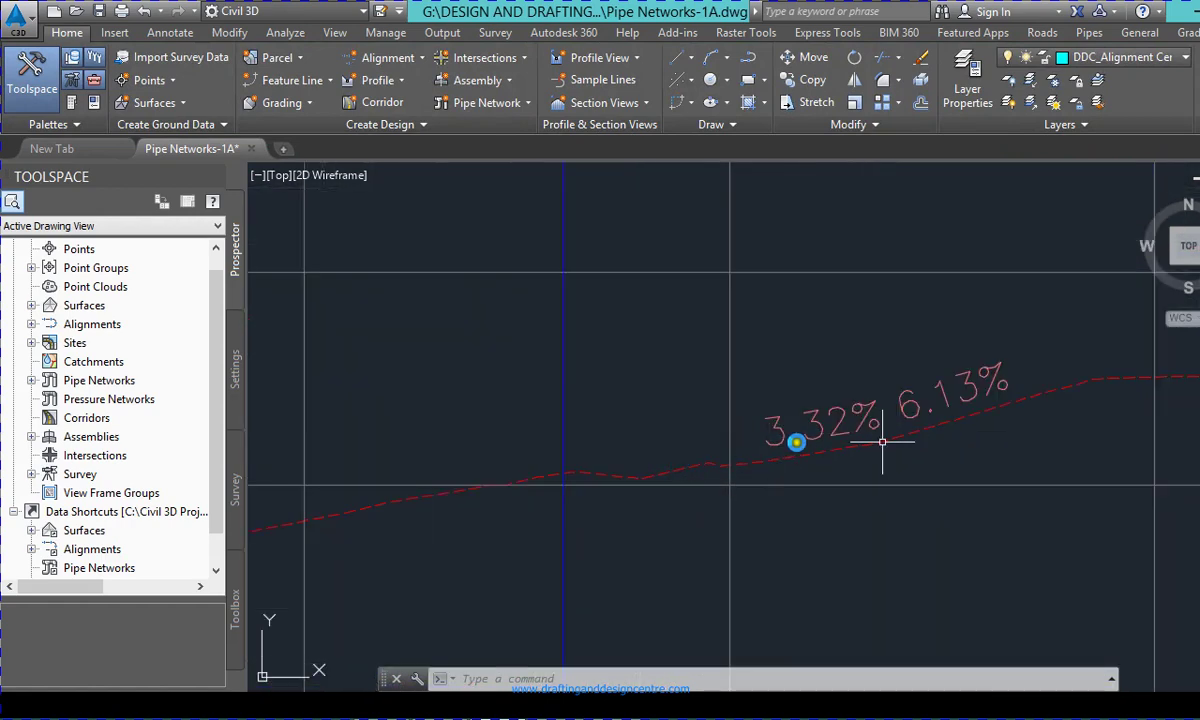
{"action": "scroll", "coordinate": [745, 426], "scroll_direction": "down", "scroll_amount": 4}
{"action": "scroll", "coordinate": [782, 442], "scroll_direction": "up", "scroll_amount": 2}
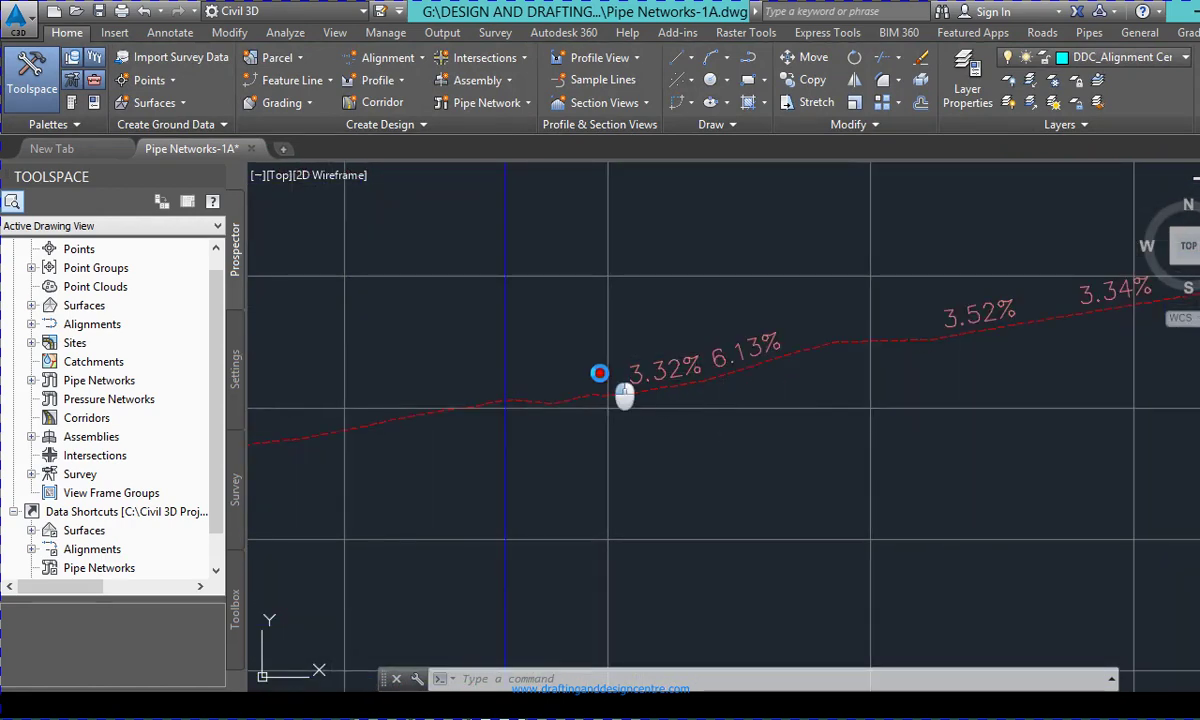
{"action": "left_click", "coordinate": [654, 382]}
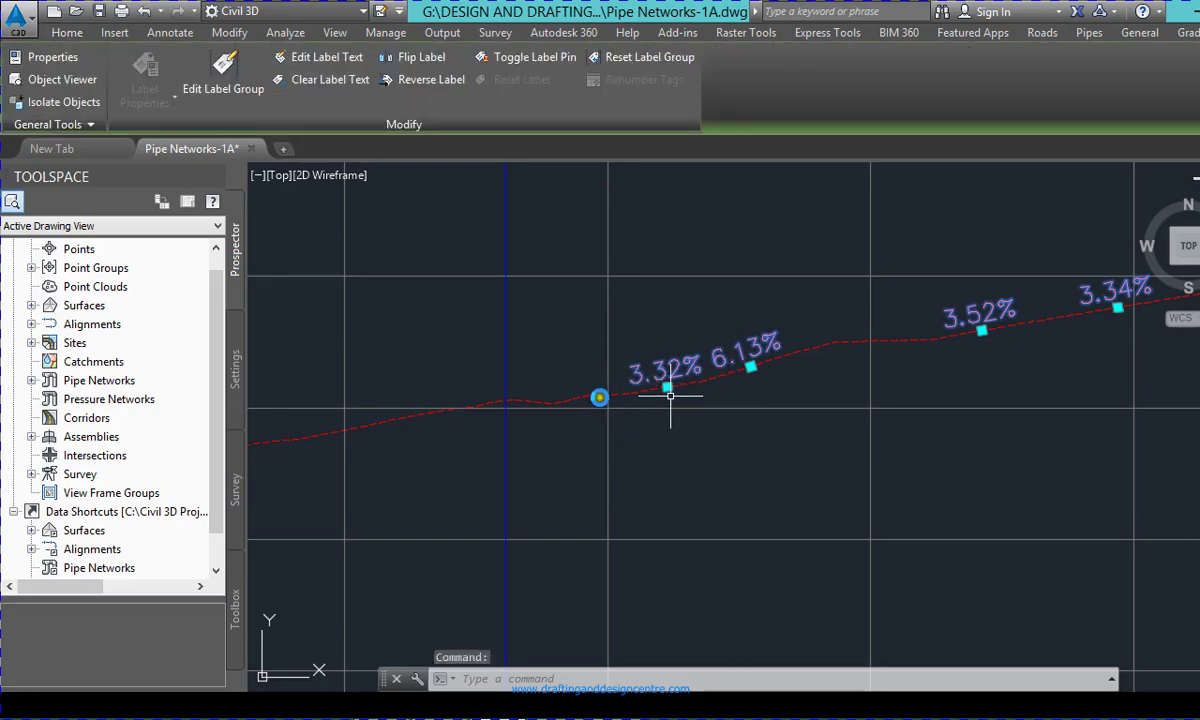
{"action": "key", "text": "Escape"}
{"action": "key", "text": "Escape"}
{"action": "scroll", "coordinate": [687, 401], "scroll_direction": "down", "scroll_amount": 2}
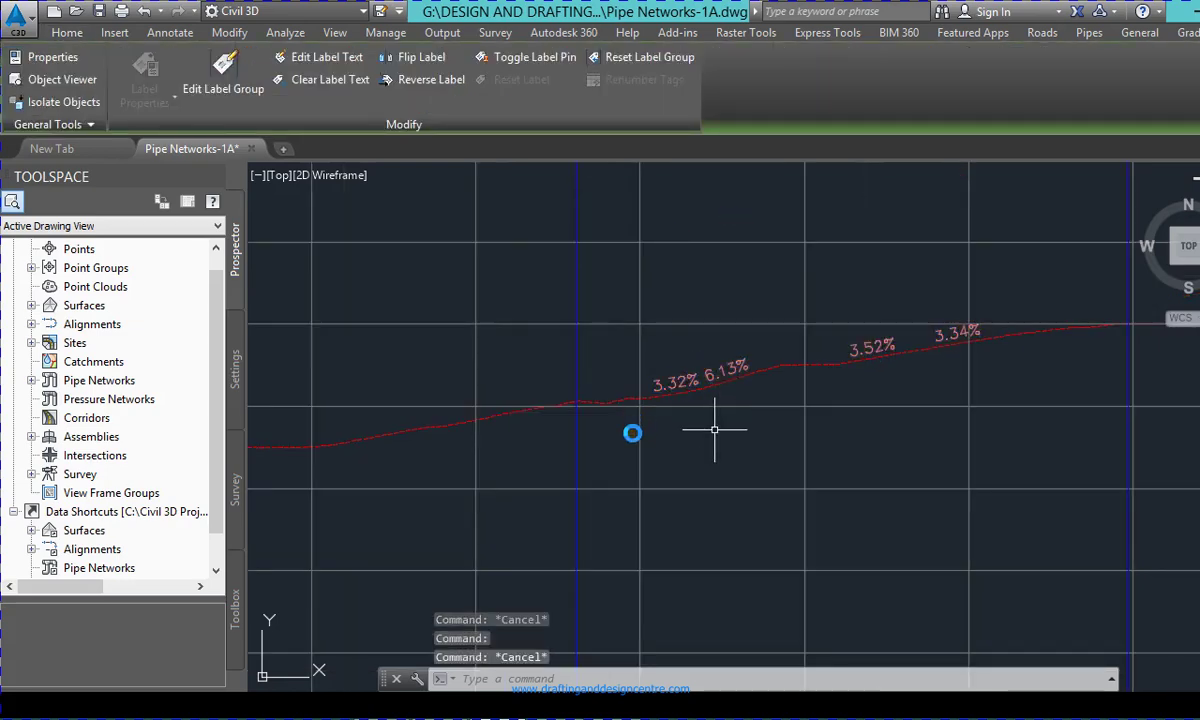
{"action": "scroll", "coordinate": [713, 425], "scroll_direction": "down", "scroll_amount": 5}
{"action": "scroll", "coordinate": [528, 410], "scroll_direction": "up", "scroll_amount": 3}
{"action": "scroll", "coordinate": [560, 418], "scroll_direction": "down", "scroll_amount": 3}
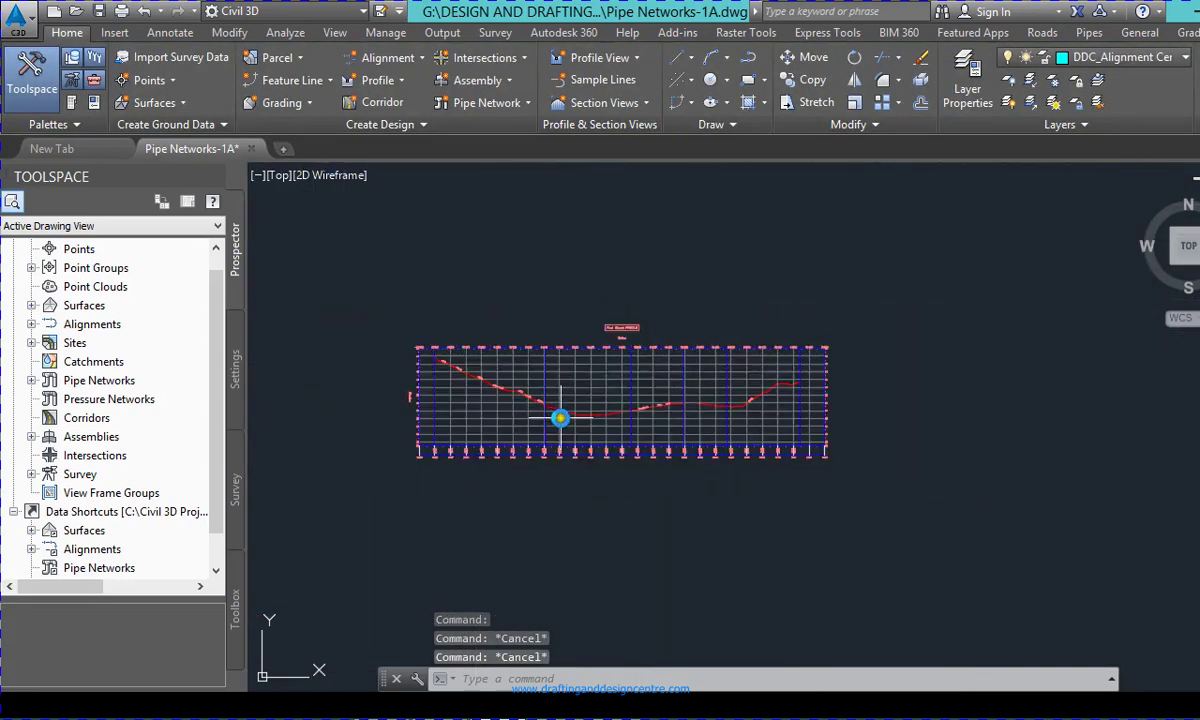
- Start adding station elevation labels to the First Street profile view and place one on the existing ground at station 0+024.49, elevation 45.16
{"action": "scroll", "coordinate": [431, 351], "scroll_direction": "up", "scroll_amount": 5}
{"action": "scroll", "coordinate": [449, 397], "scroll_direction": "up", "scroll_amount": 2}
{"action": "left_click", "coordinate": [450, 396]}
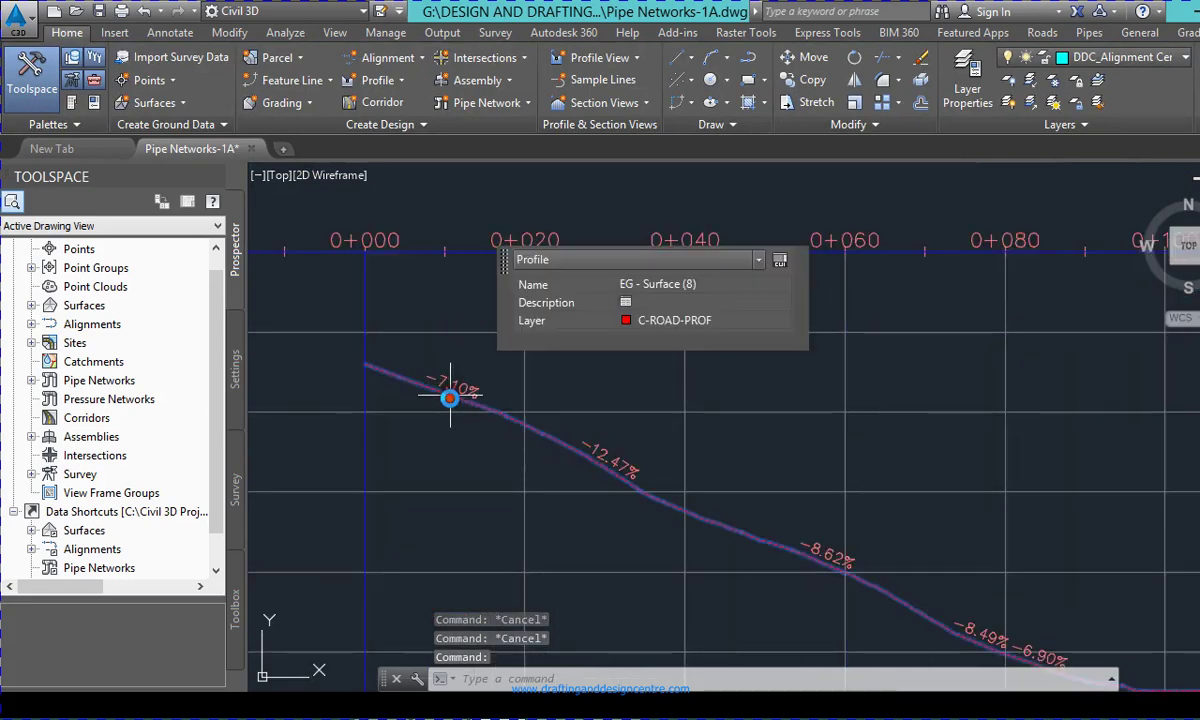
{"action": "left_click", "coordinate": [95, 92]}
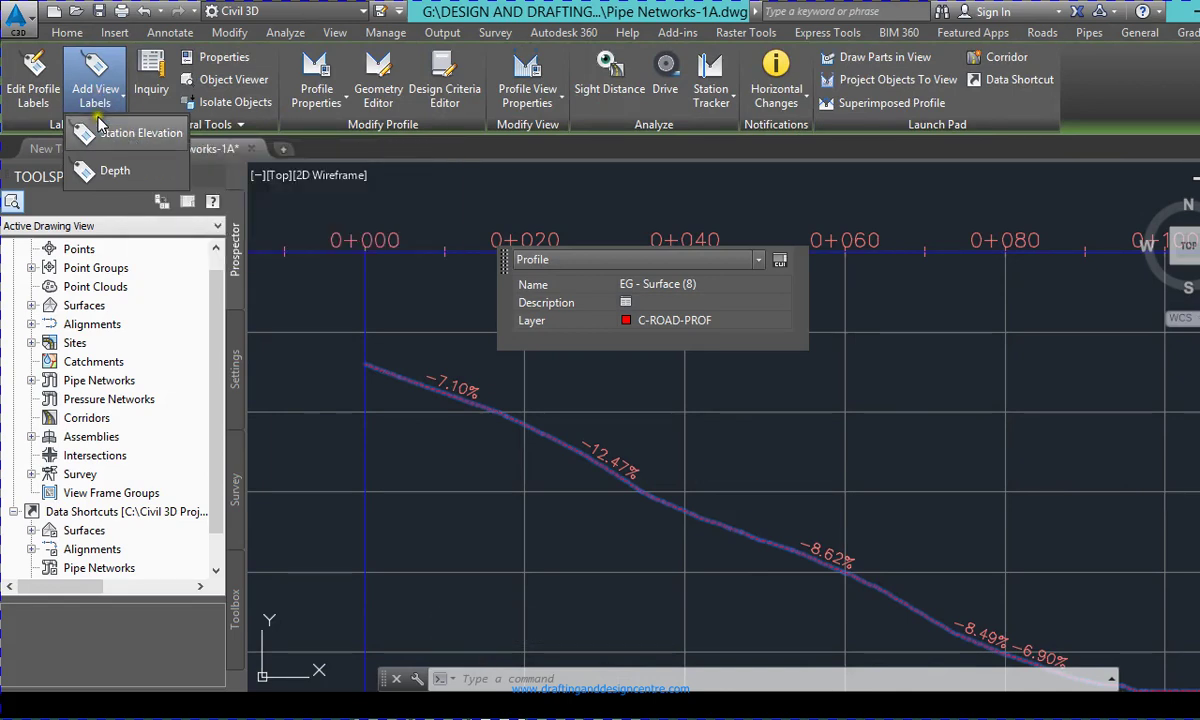
{"action": "left_click", "coordinate": [106, 140]}
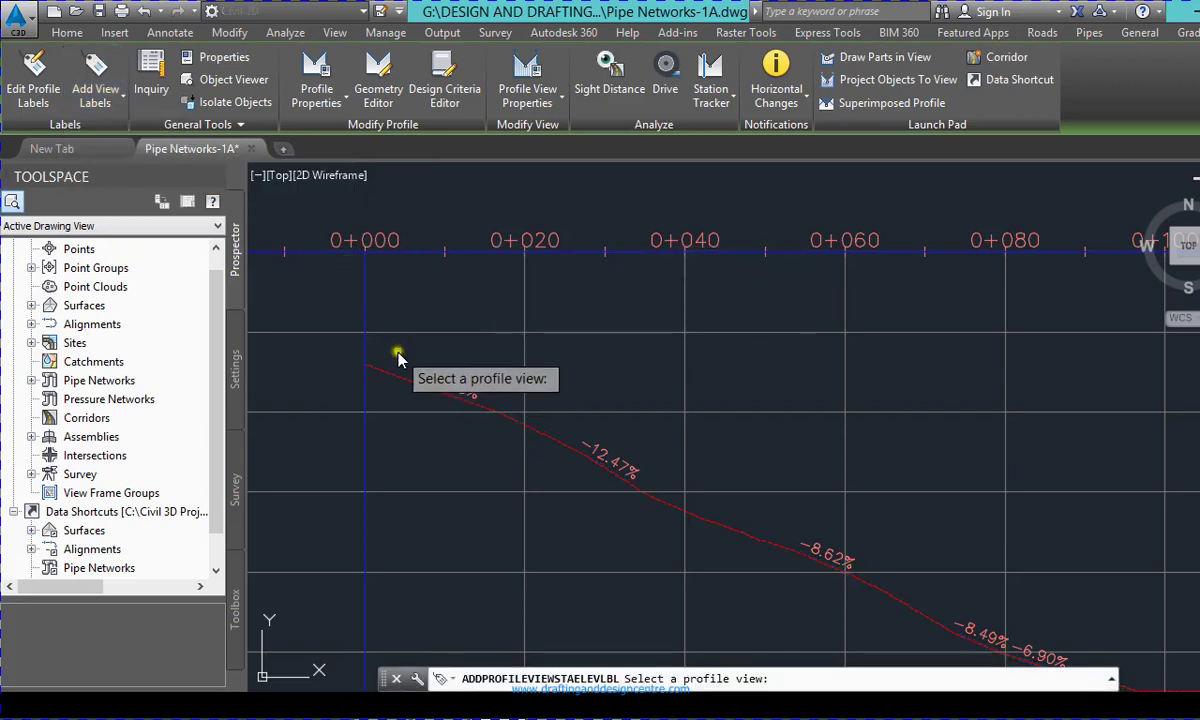
{"action": "scroll", "coordinate": [485, 300], "scroll_direction": "down", "scroll_amount": 4}
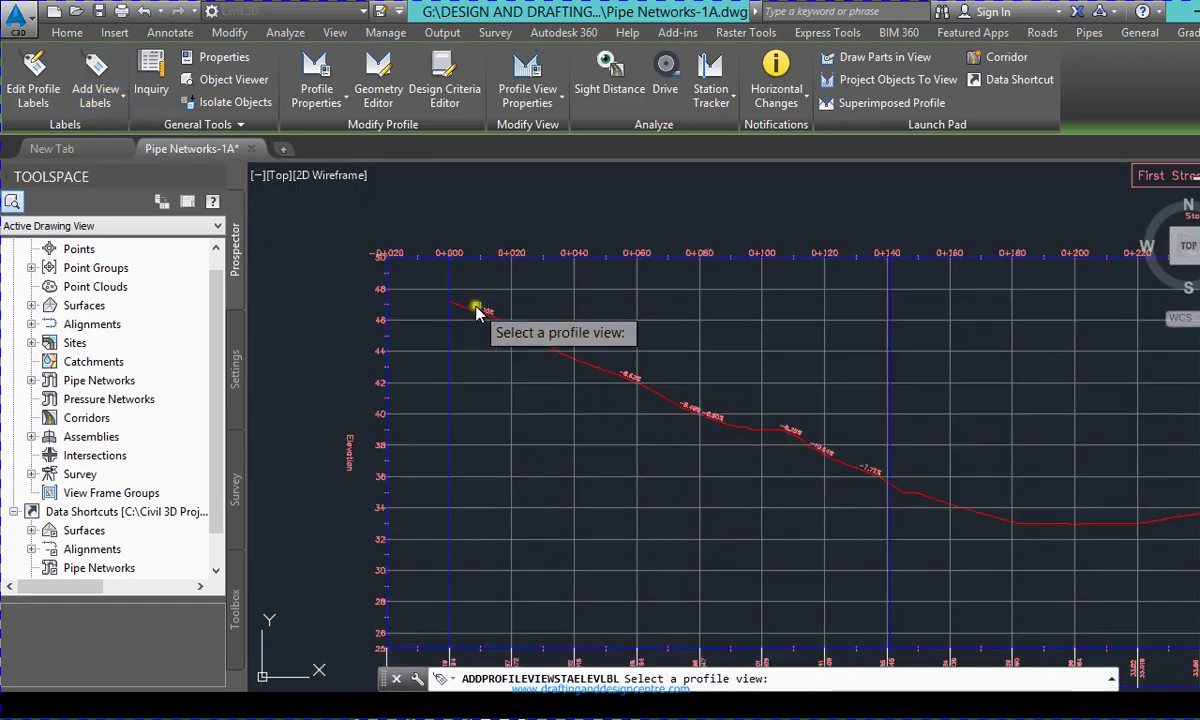
{"action": "left_click", "coordinate": [427, 260]}
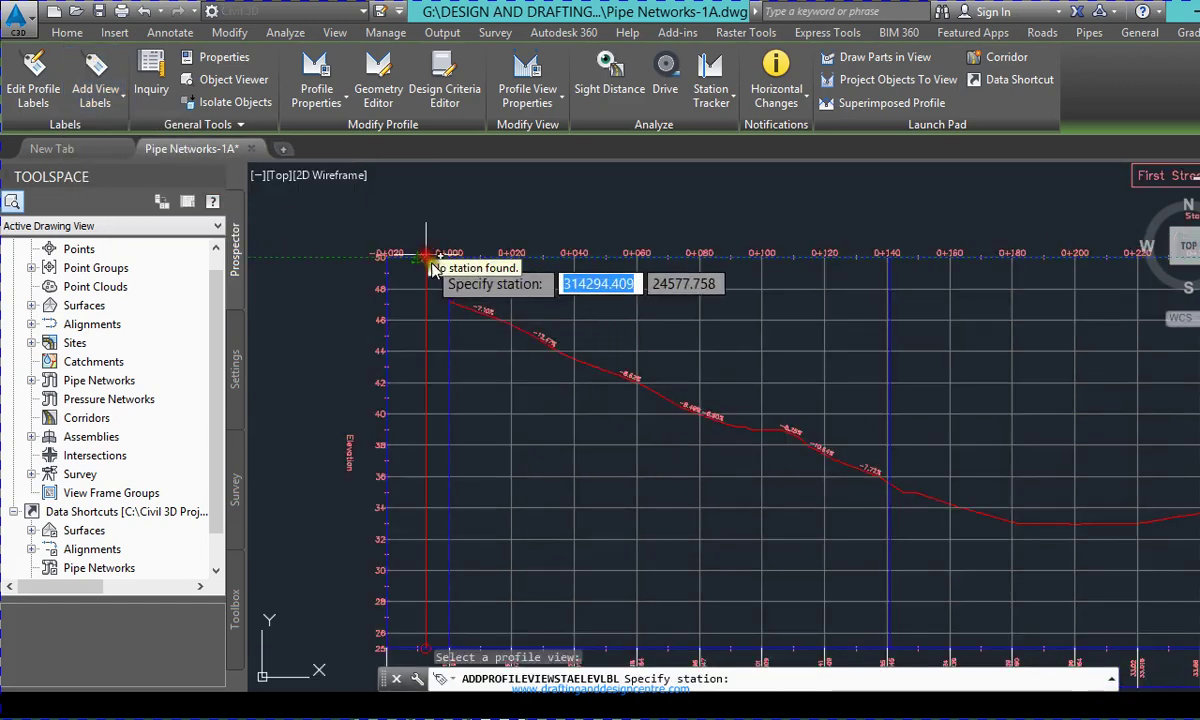
{"action": "scroll", "coordinate": [516, 335], "scroll_direction": "up", "scroll_amount": 3}
{"action": "left_click", "coordinate": [515, 330]}
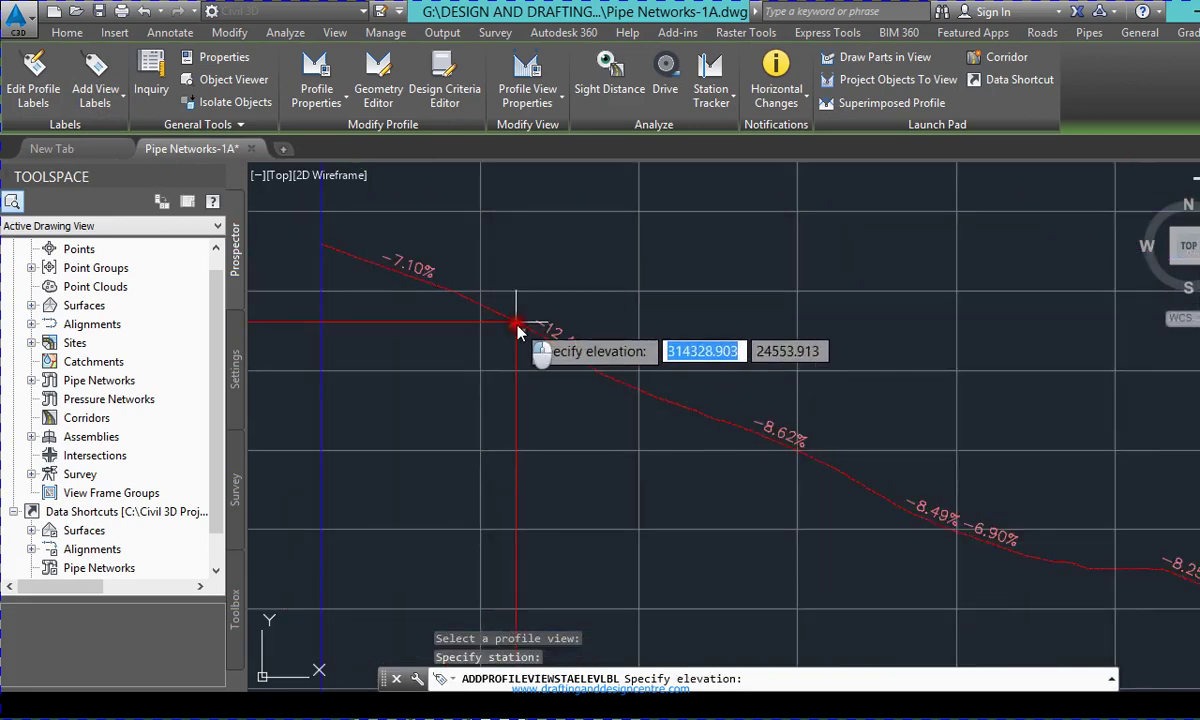
{"action": "left_click", "coordinate": [517, 352]}
- Add a station elevation label on the existing ground at station 0+182.89, where the low flat stretch begins
{"action": "scroll", "coordinate": [360, 270], "scroll_direction": "down", "scroll_amount": 3}
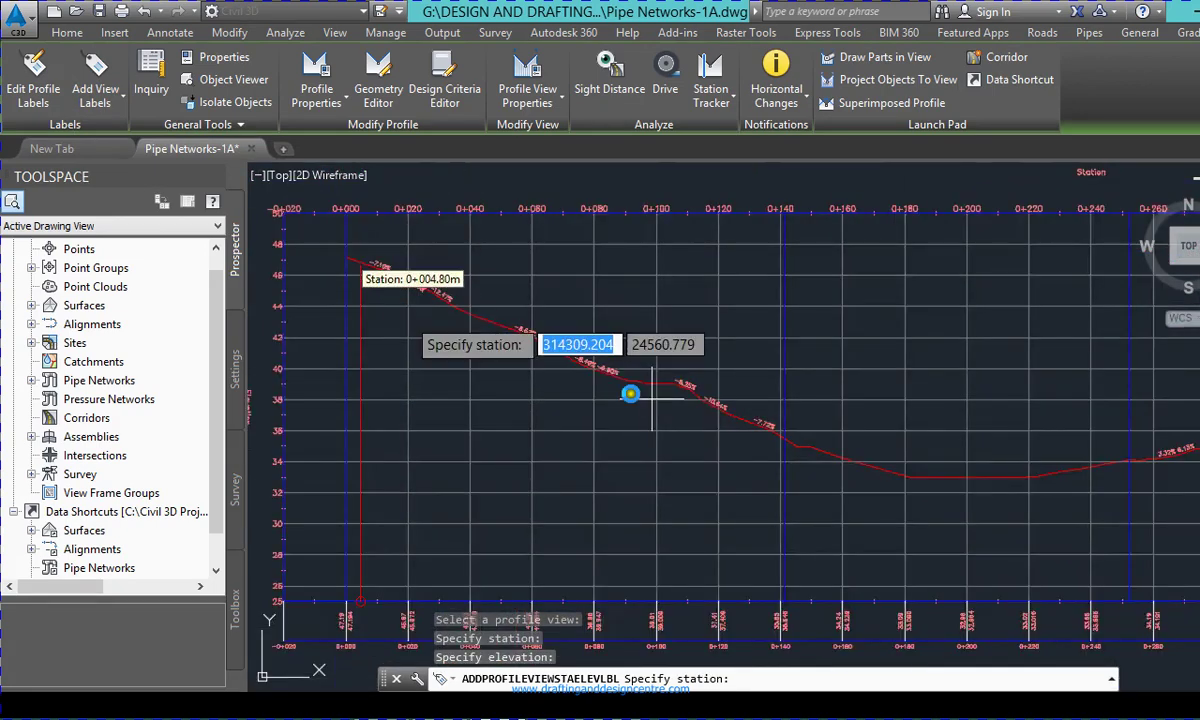
{"action": "left_click", "coordinate": [834, 484]}
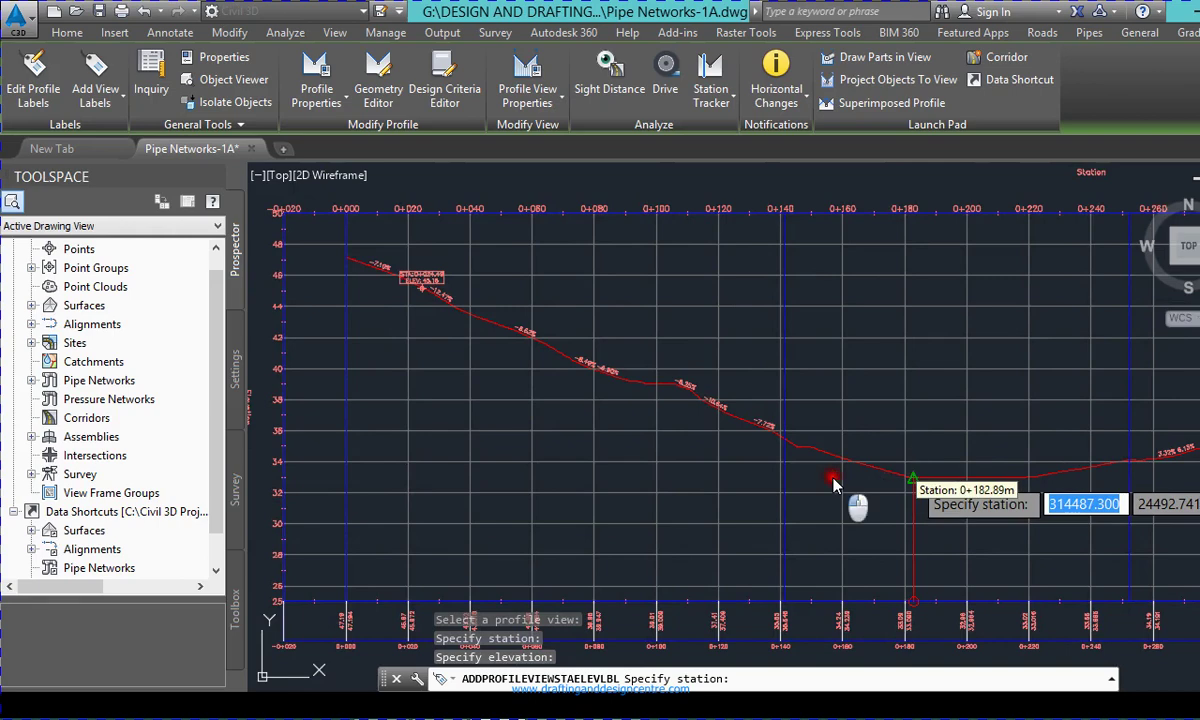
{"action": "left_click", "coordinate": [834, 484]}
- Add station elevation labels on the existing ground at station 0+392.09 and near 0+460 by the profile's end, and finish labelling
{"action": "scroll", "coordinate": [396, 415], "scroll_direction": "down", "scroll_amount": 3}
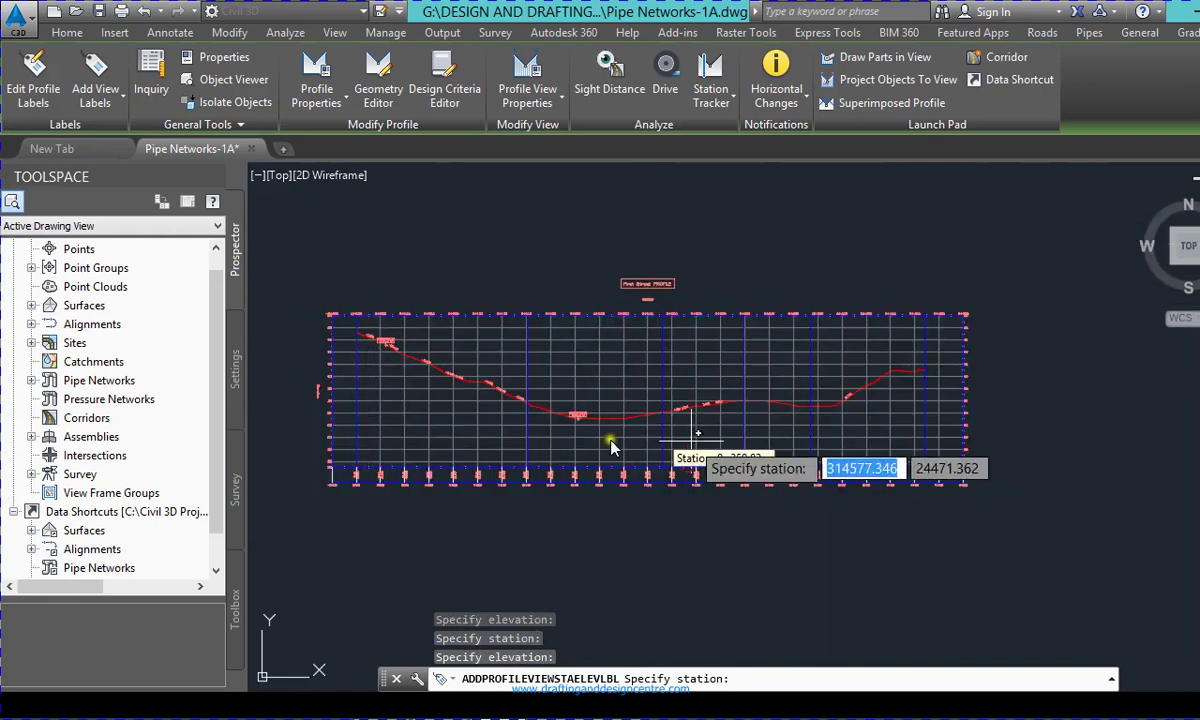
{"action": "scroll", "coordinate": [772, 380], "scroll_direction": "up", "scroll_amount": 5}
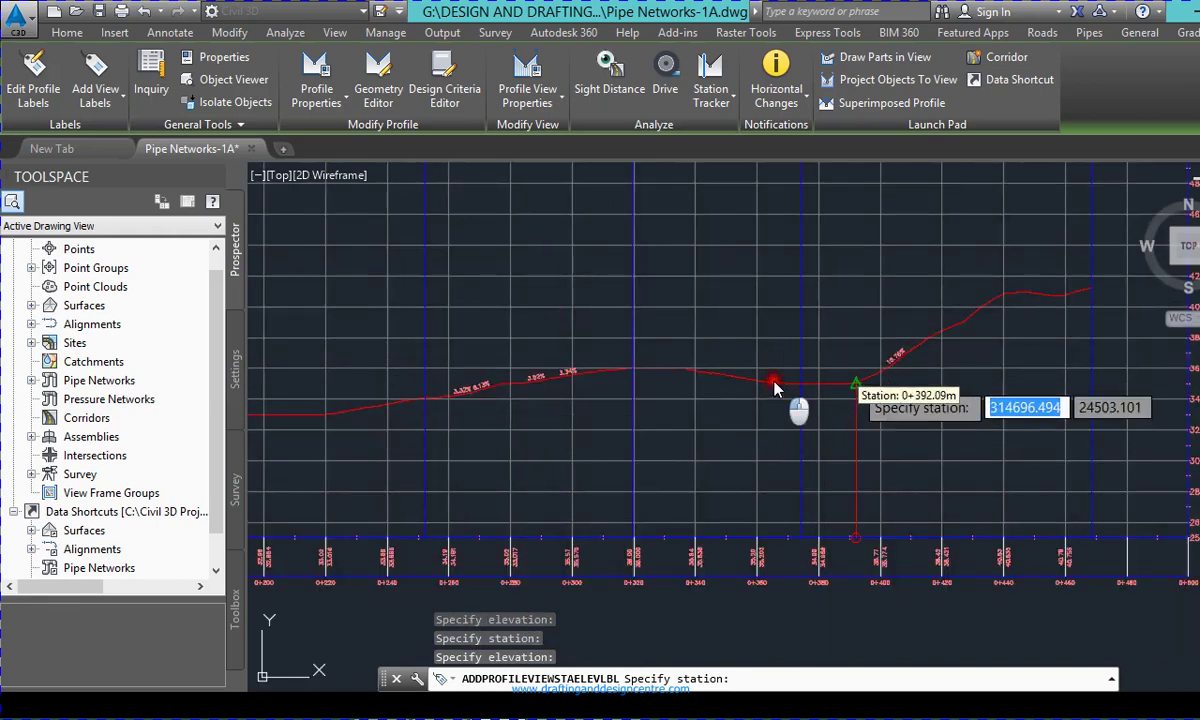
{"action": "left_click", "coordinate": [778, 393]}
{"action": "left_click", "coordinate": [775, 396]}
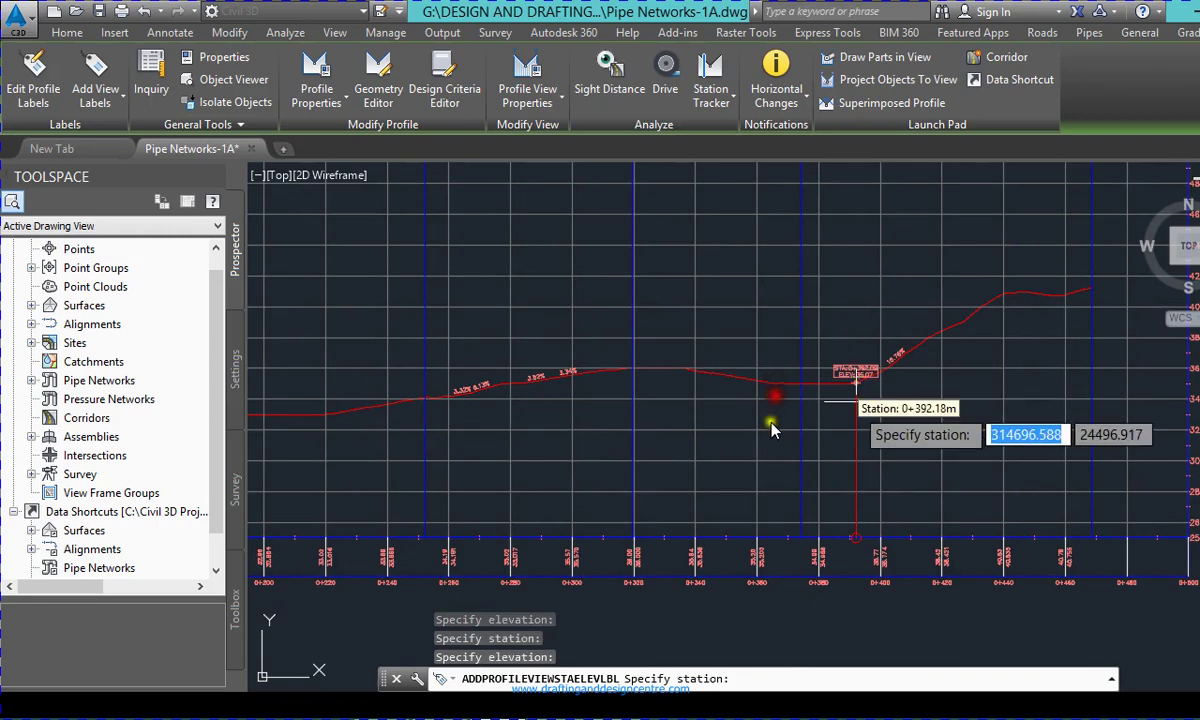
{"action": "left_click", "coordinate": [989, 296]}
{"action": "left_click", "coordinate": [991, 296]}
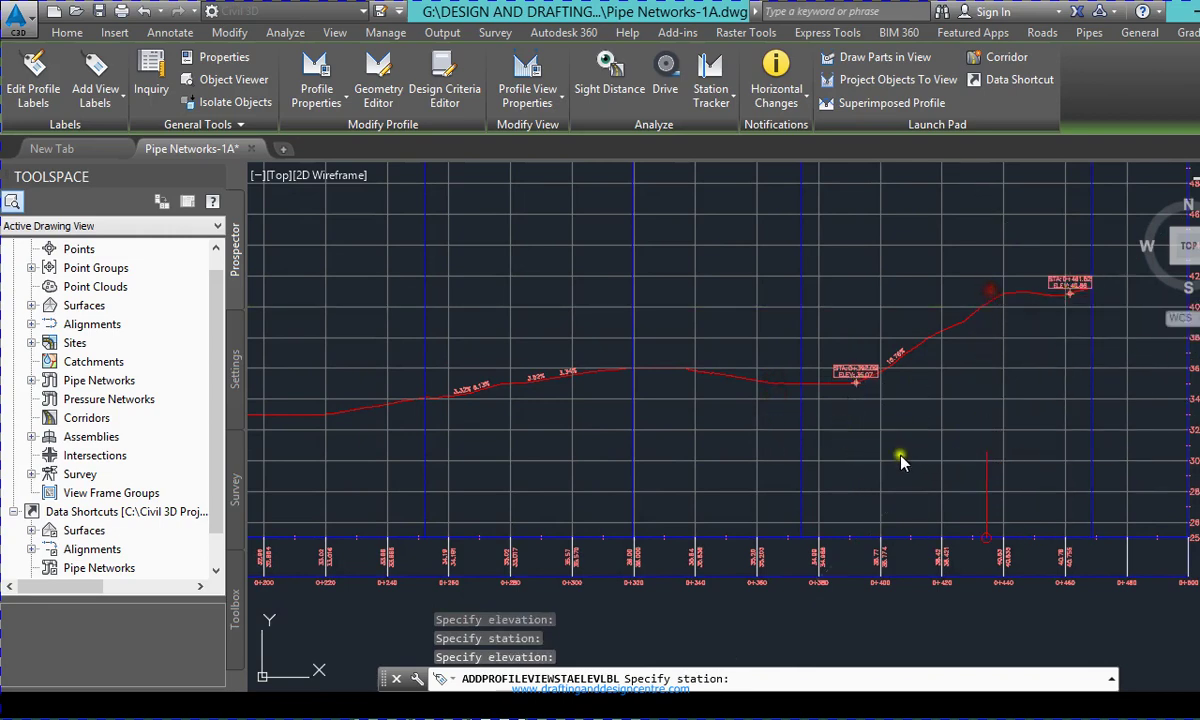
{"action": "key", "text": "Escape"}
{"action": "key", "text": "Escape"}
- Delete the station elevation label at station 0+024.49 near the start of the profile
{"action": "scroll", "coordinate": [803, 420], "scroll_direction": "down", "scroll_amount": 3}
{"action": "scroll", "coordinate": [598, 392], "scroll_direction": "up", "scroll_amount": 2}
{"action": "scroll", "coordinate": [520, 311], "scroll_direction": "up", "scroll_amount": 6}
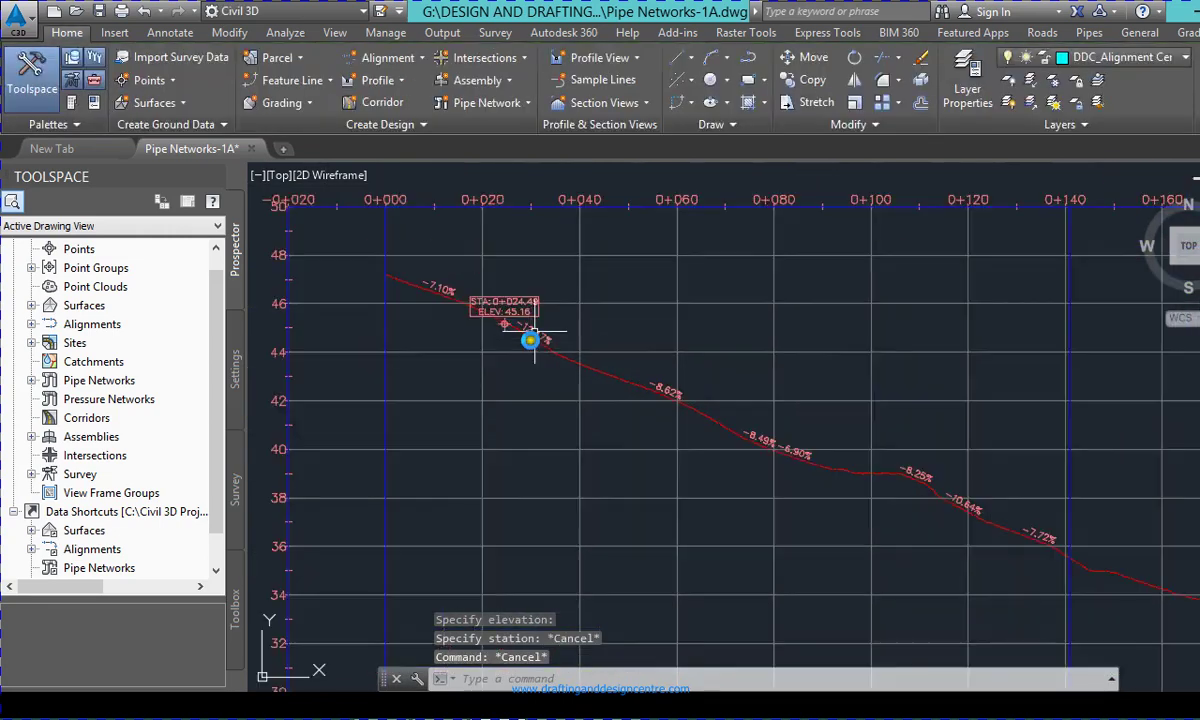
{"action": "left_click", "coordinate": [506, 307]}
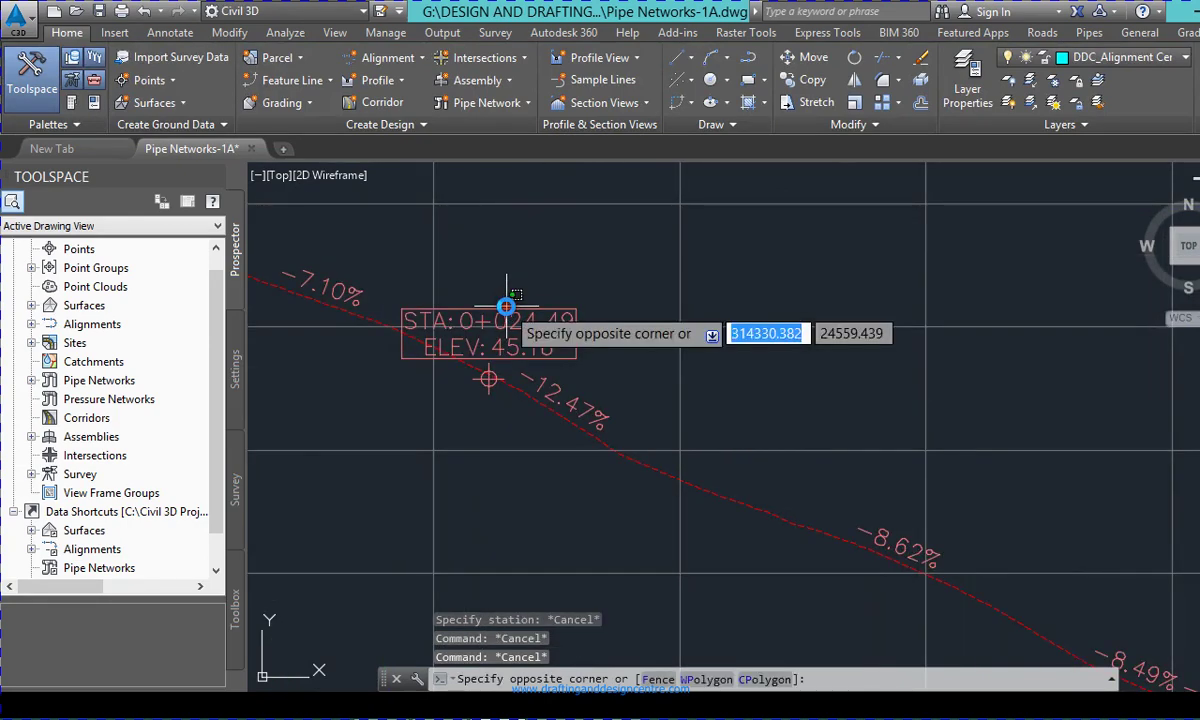
{"action": "left_click", "coordinate": [483, 310]}
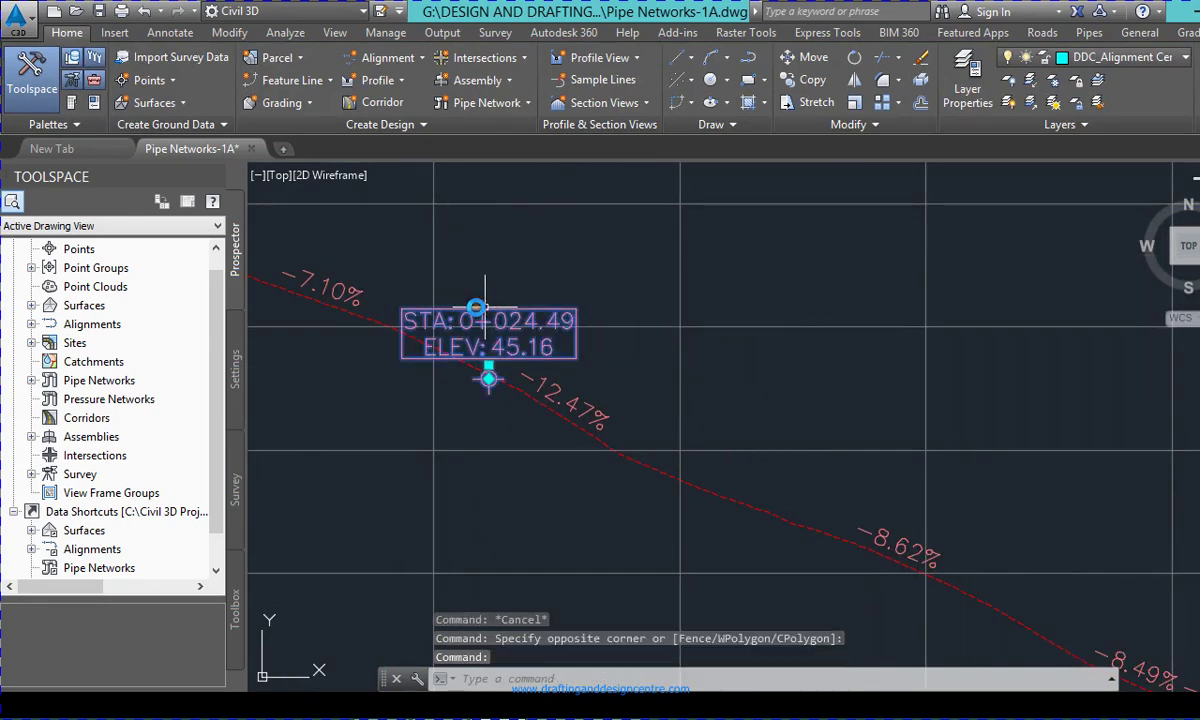
{"action": "key", "text": "Delete"}
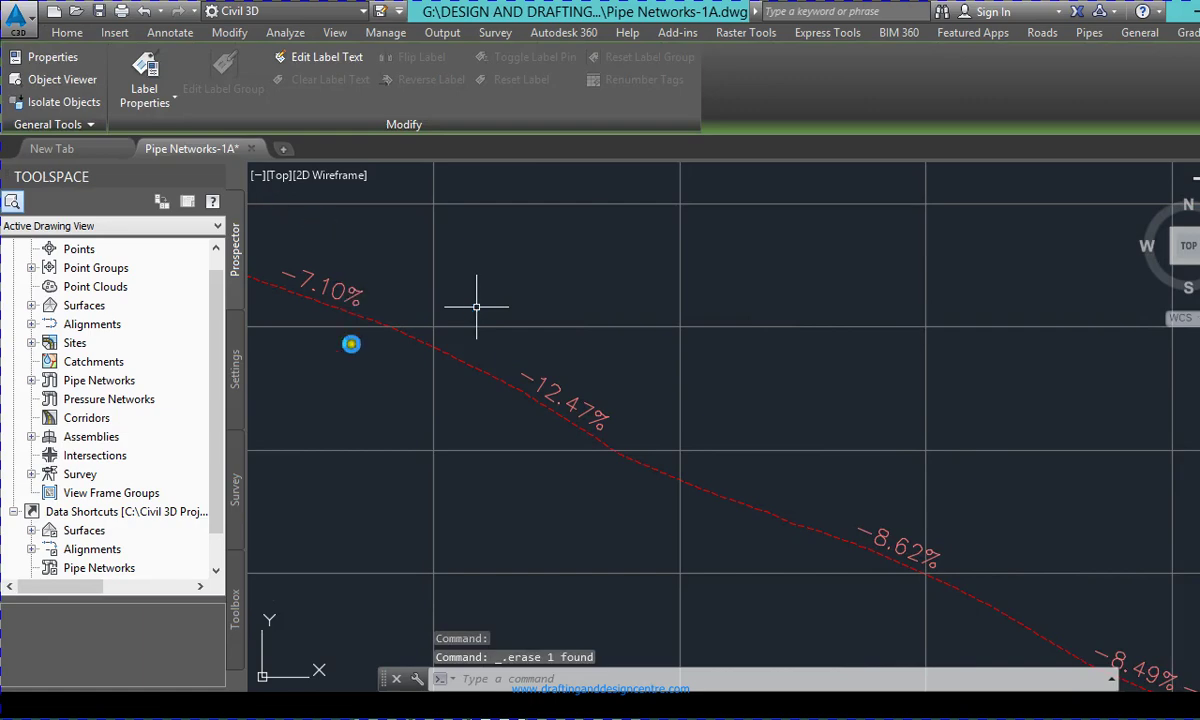
{"action": "scroll", "coordinate": [351, 343], "scroll_direction": "down", "scroll_amount": 1}
{"action": "scroll", "coordinate": [162, 287], "scroll_direction": "down", "scroll_amount": 1}
{"action": "scroll", "coordinate": [545, 340], "scroll_direction": "down", "scroll_amount": 2}
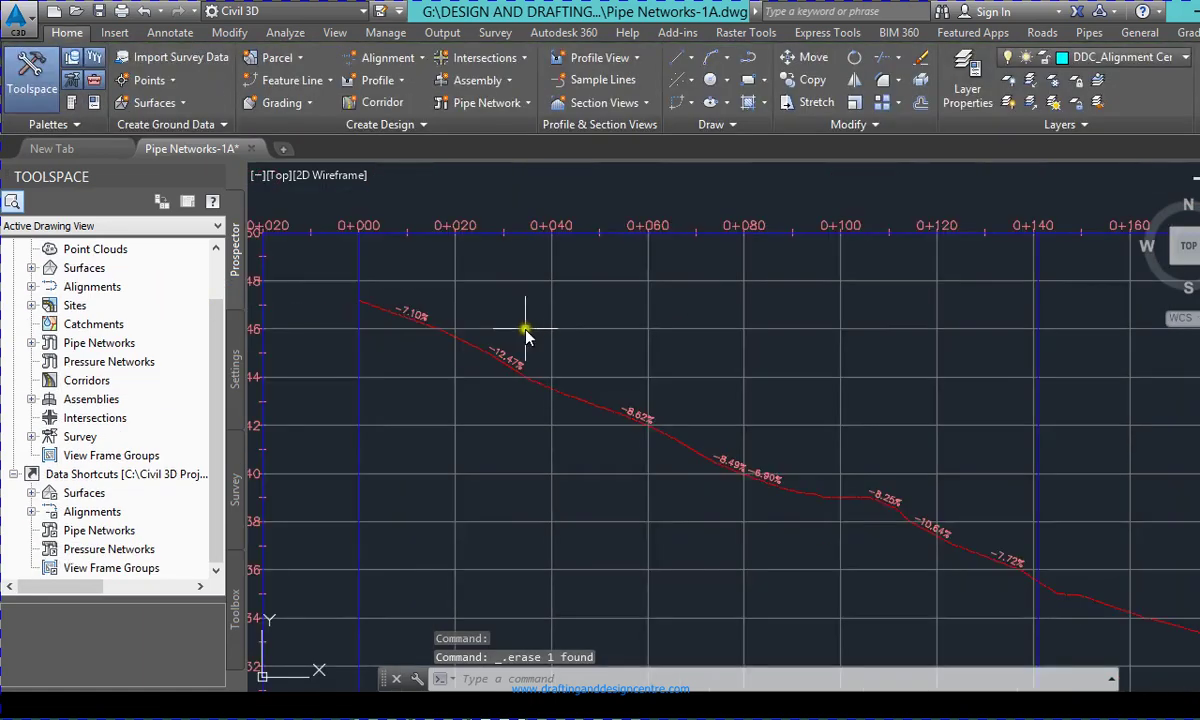
{"action": "scroll", "coordinate": [452, 264], "scroll_direction": "up", "scroll_amount": 2}
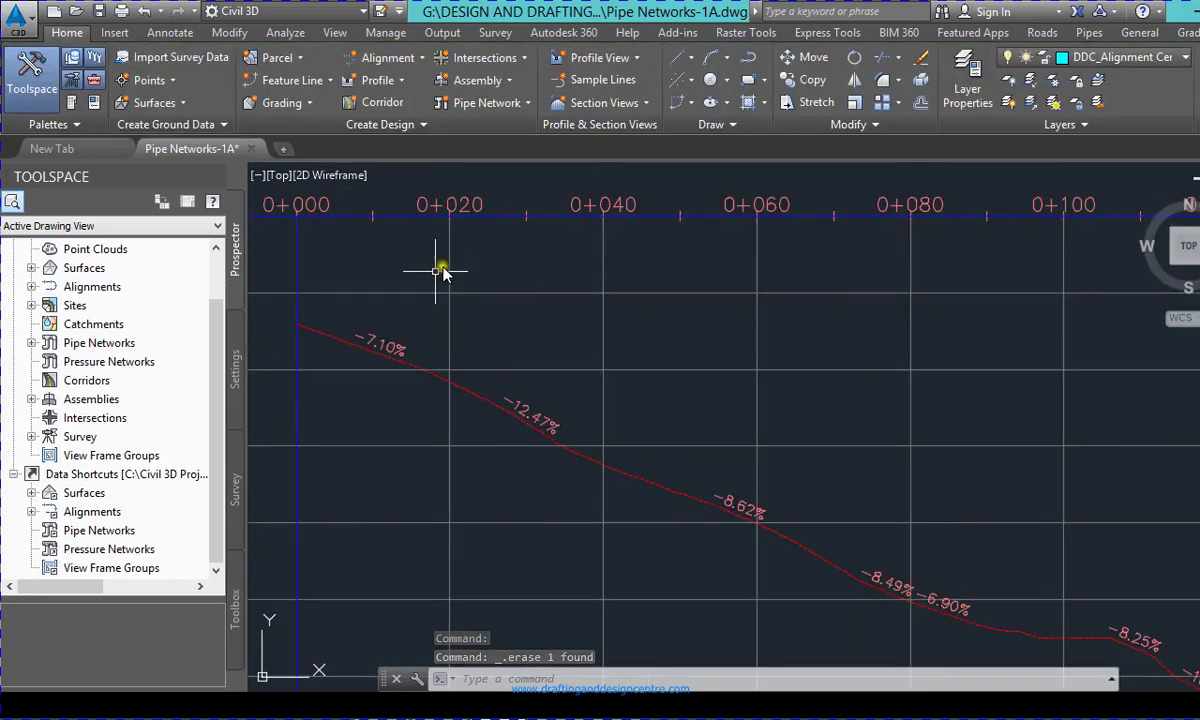
{"action": "left_click", "coordinate": [457, 391]}
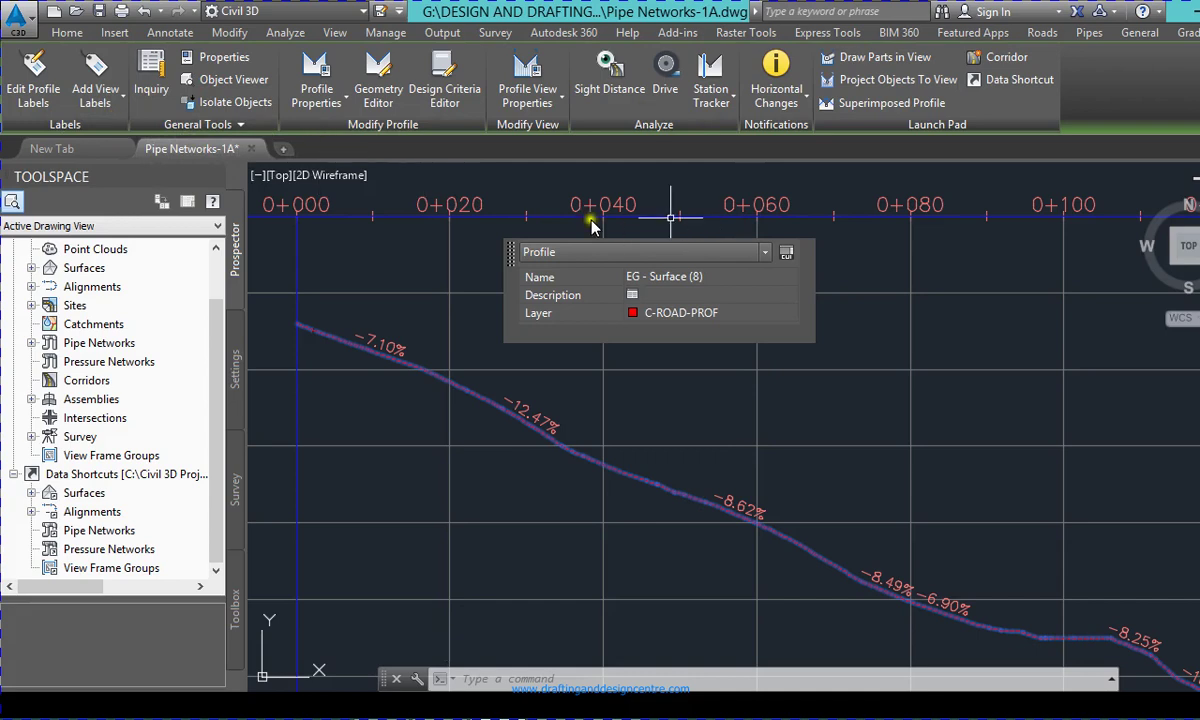
{"action": "left_click", "coordinate": [378, 90]}
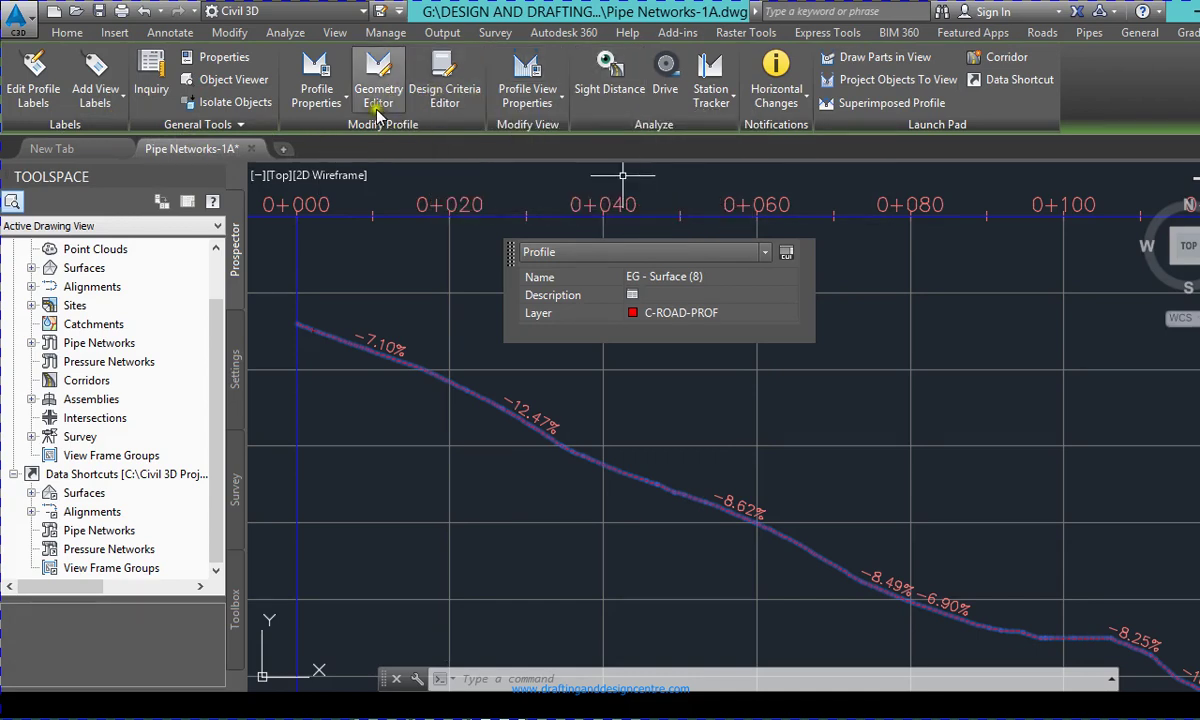
{"action": "key", "text": "Escape"}
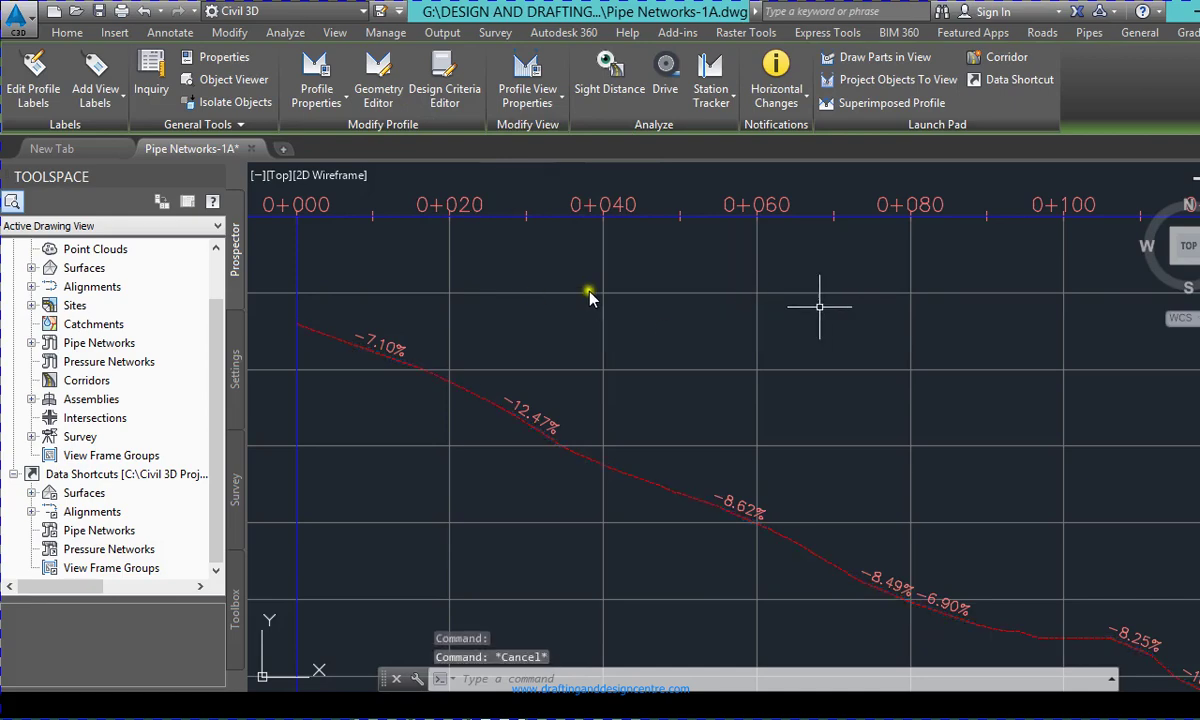
- Examine the remaining station elevation labels and the grade labels along the First Street profile view
{"action": "scroll", "coordinate": [552, 287], "scroll_direction": "down", "scroll_amount": 2}
{"action": "scroll", "coordinate": [486, 285], "scroll_direction": "down", "scroll_amount": 4}
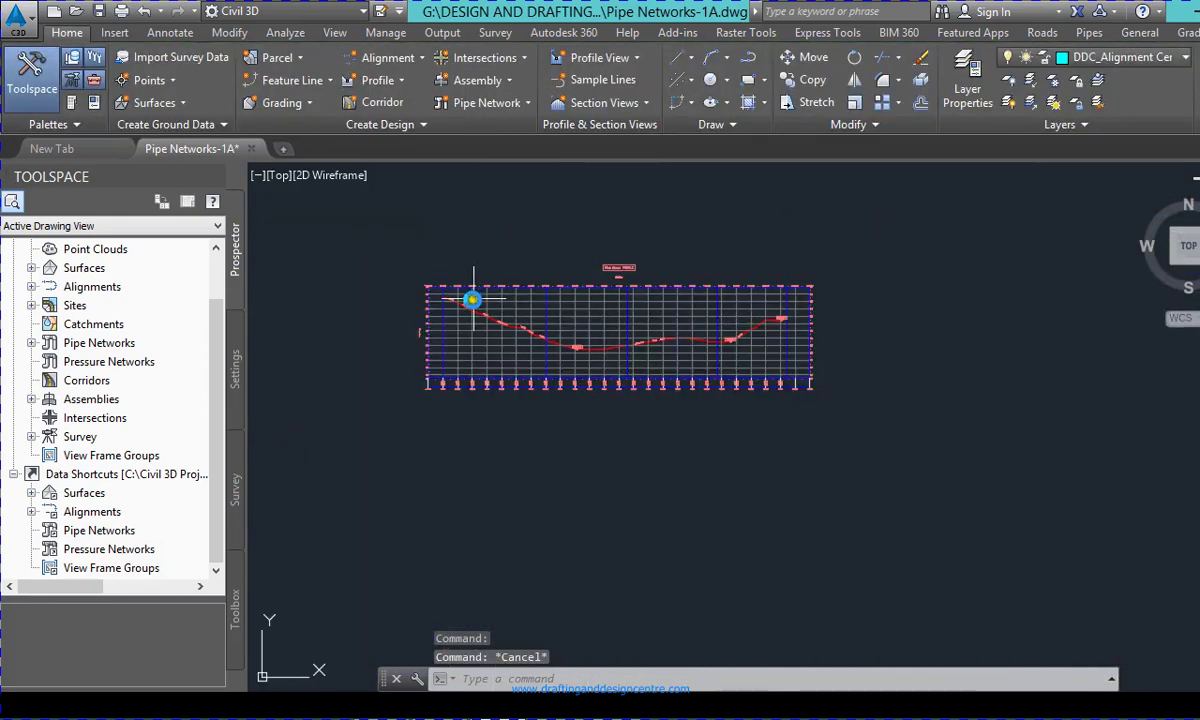
{"action": "scroll", "coordinate": [455, 312], "scroll_direction": "up", "scroll_amount": 6}
{"action": "scroll", "coordinate": [386, 299], "scroll_direction": "down", "scroll_amount": 5}
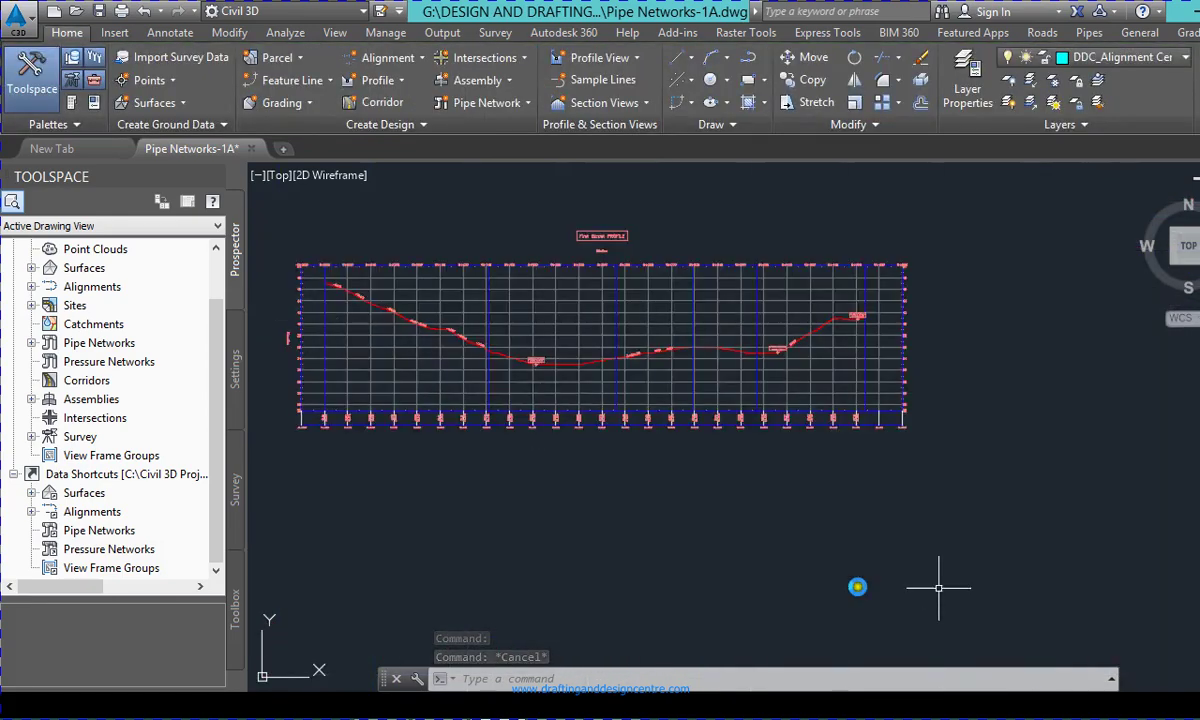
{"action": "scroll", "coordinate": [445, 335], "scroll_direction": "up", "scroll_amount": 4}
{"action": "scroll", "coordinate": [448, 352], "scroll_direction": "down", "scroll_amount": 5}
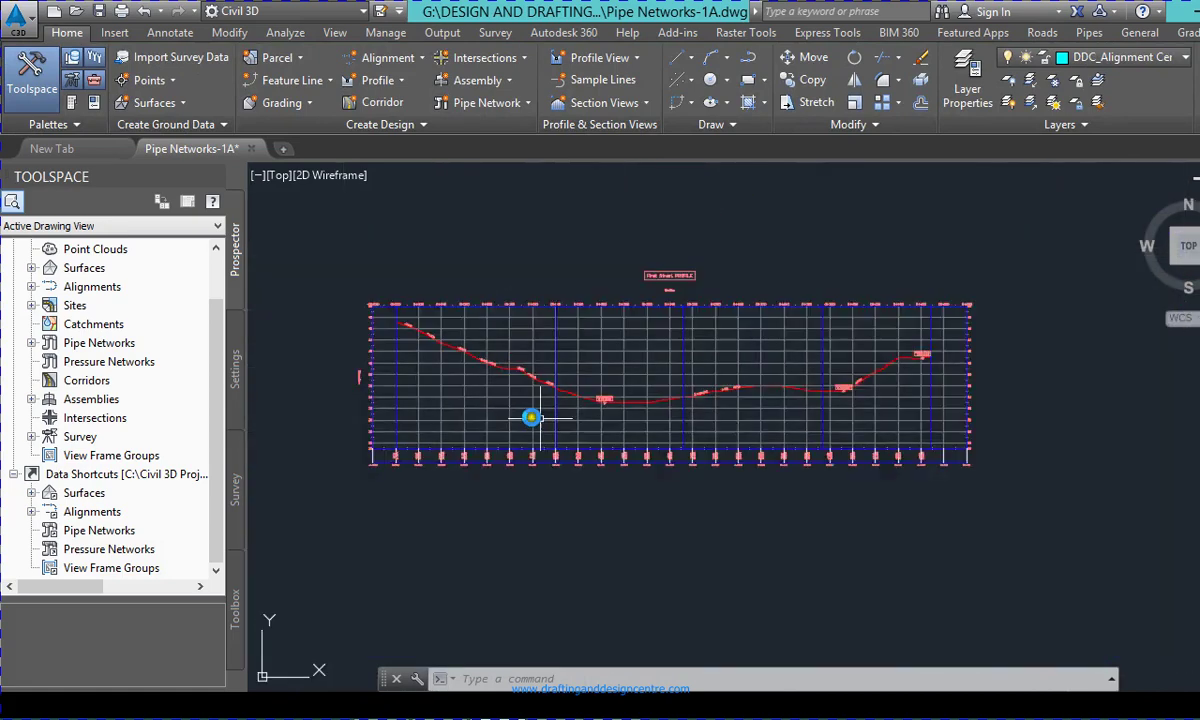
{"action": "scroll", "coordinate": [250, 455], "scroll_direction": "up", "scroll_amount": 5}
{"action": "scroll", "coordinate": [287, 461], "scroll_direction": "down", "scroll_amount": 5}
{"action": "scroll", "coordinate": [614, 424], "scroll_direction": "up", "scroll_amount": 7}
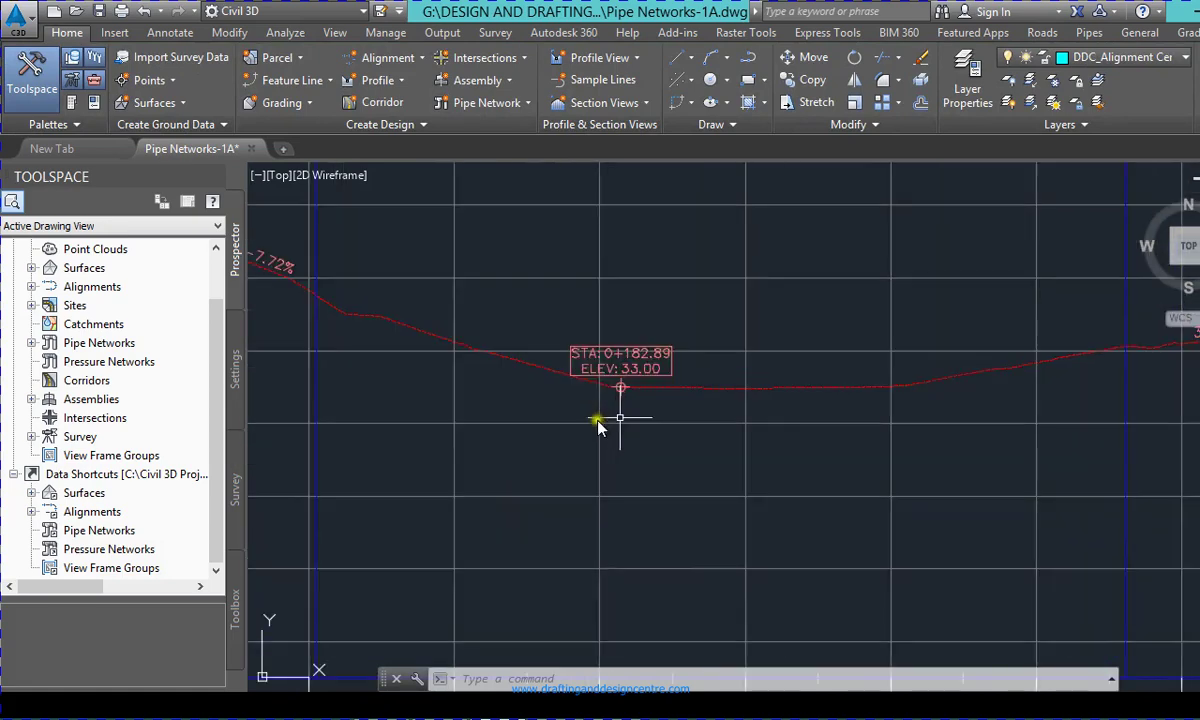
{"action": "scroll", "coordinate": [589, 423], "scroll_direction": "down", "scroll_amount": 3}
{"action": "scroll", "coordinate": [679, 505], "scroll_direction": "down", "scroll_amount": 5}
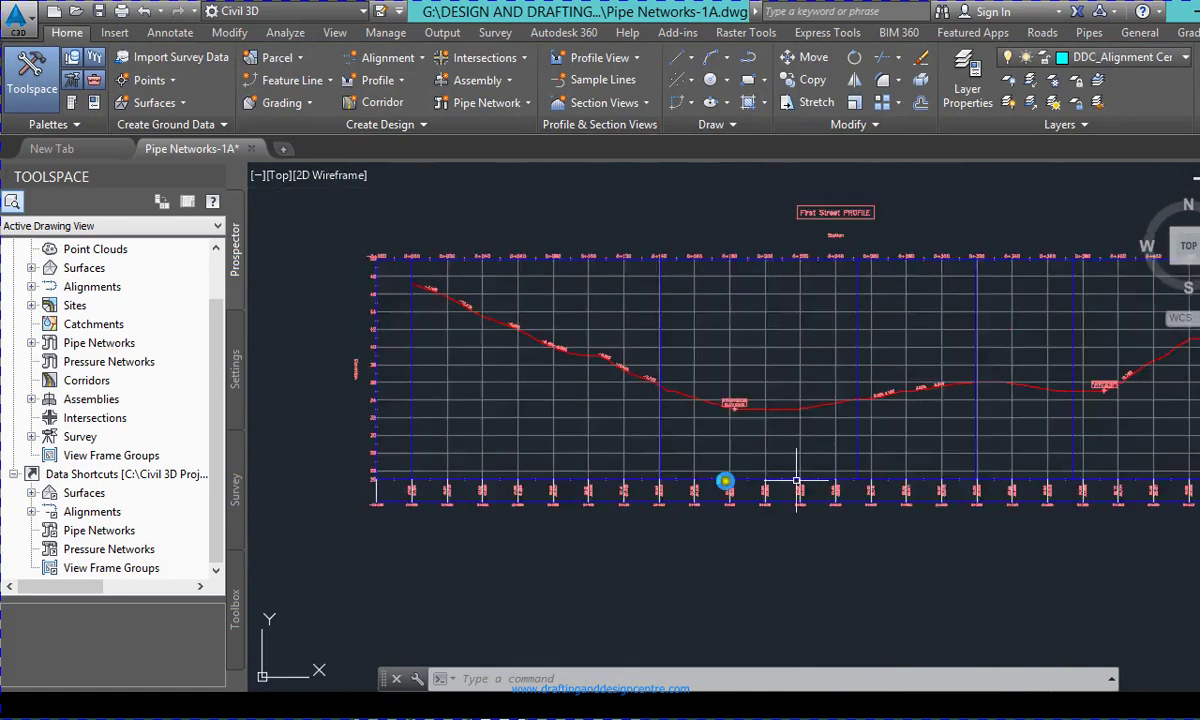
- Inspect the First Street profile from its steep start through the low stretch, including the title and the station axis
{"action": "scroll", "coordinate": [459, 500], "scroll_direction": "up", "scroll_amount": 4}
{"action": "scroll", "coordinate": [751, 507], "scroll_direction": "down", "scroll_amount": 3}
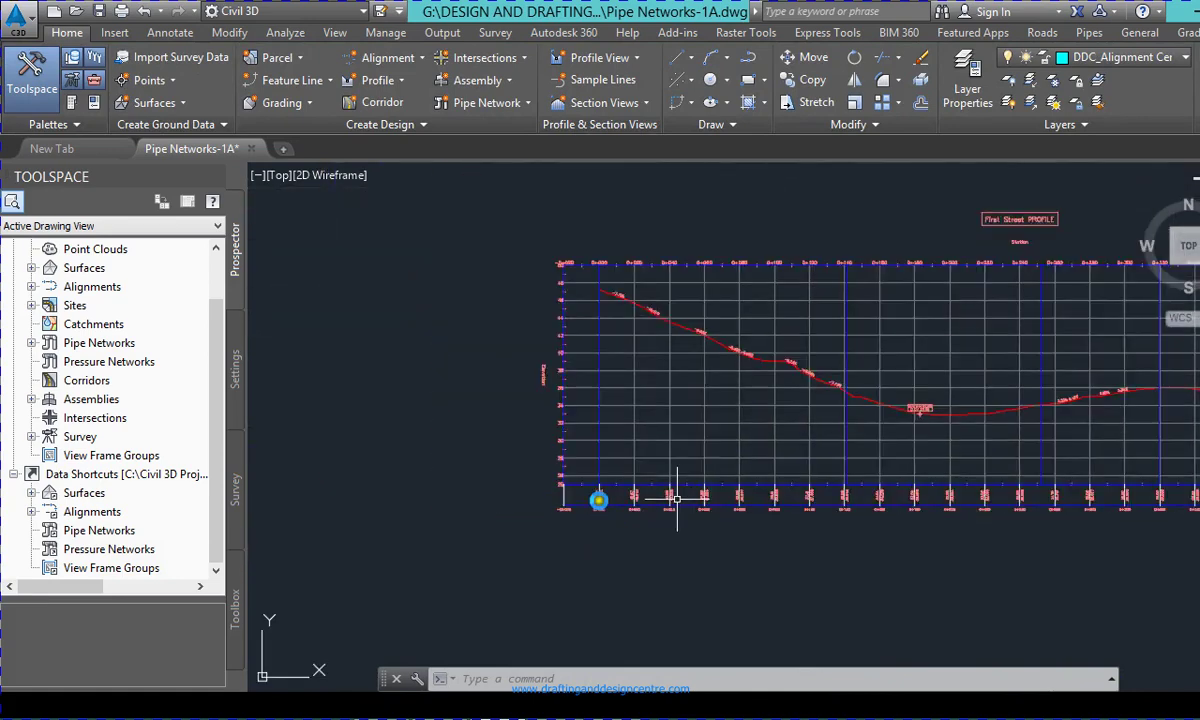
{"action": "scroll", "coordinate": [600, 330], "scroll_direction": "up", "scroll_amount": 3}
{"action": "scroll", "coordinate": [568, 262], "scroll_direction": "up", "scroll_amount": 2}
{"action": "scroll", "coordinate": [504, 300], "scroll_direction": "down", "scroll_amount": 1}
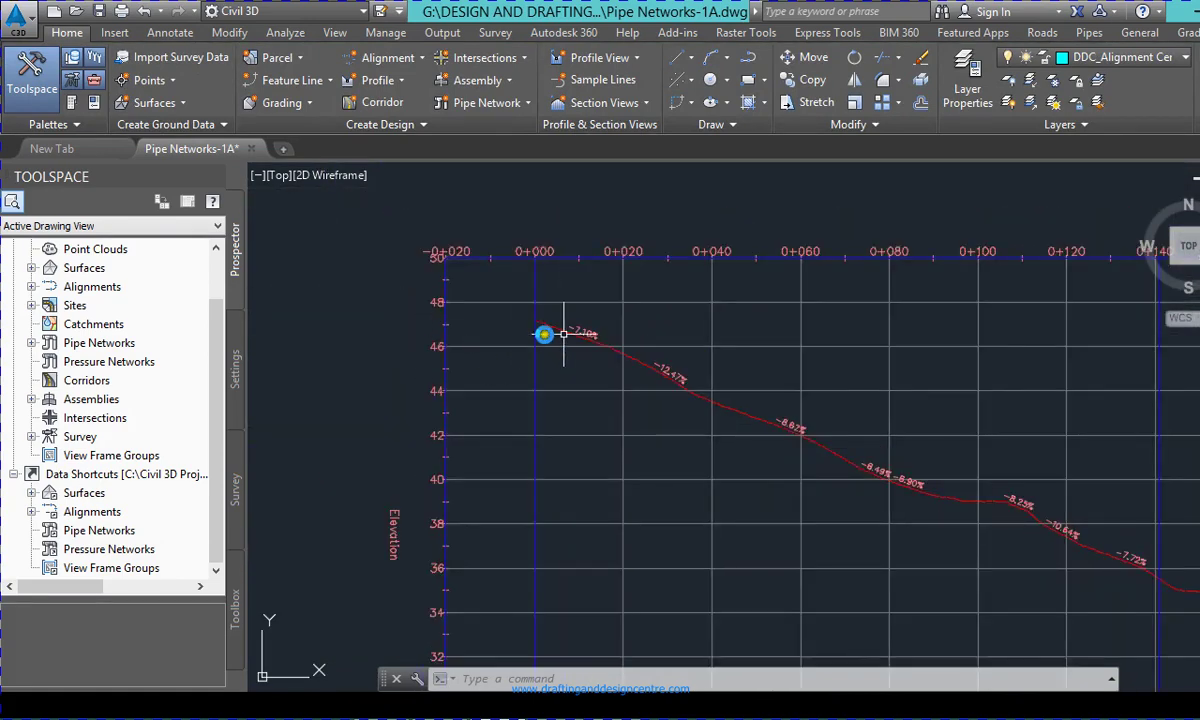
{"action": "scroll", "coordinate": [563, 334], "scroll_direction": "up", "scroll_amount": 2}
{"action": "scroll", "coordinate": [488, 345], "scroll_direction": "down", "scroll_amount": 5}
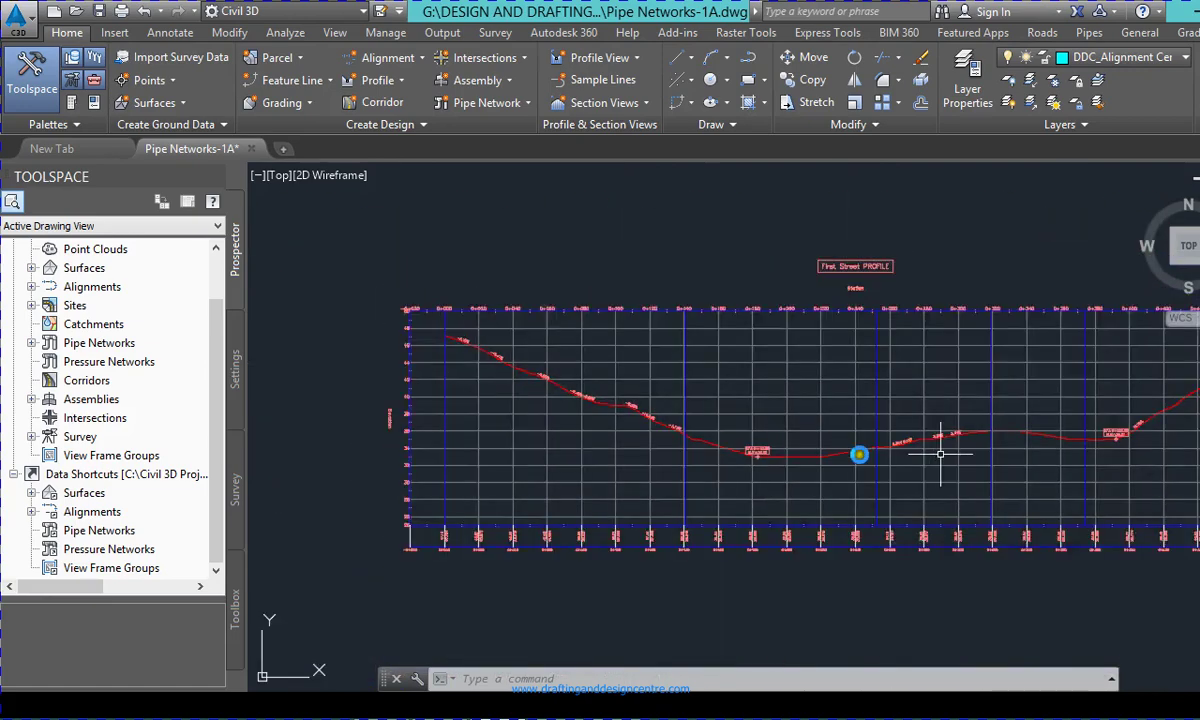
{"action": "scroll", "coordinate": [862, 349], "scroll_direction": "up", "scroll_amount": 3}
{"action": "scroll", "coordinate": [841, 329], "scroll_direction": "down", "scroll_amount": 4}
{"action": "scroll", "coordinate": [769, 303], "scroll_direction": "up", "scroll_amount": 3}
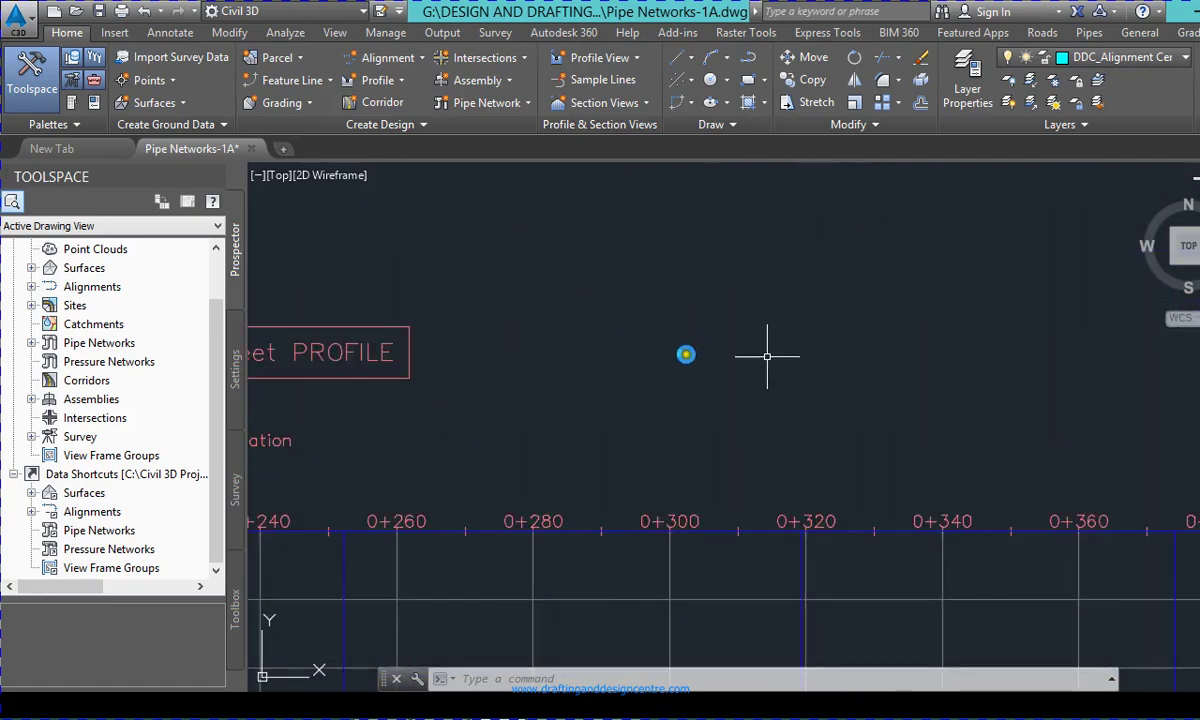
{"action": "scroll", "coordinate": [769, 356], "scroll_direction": "down", "scroll_amount": 4}
{"action": "scroll", "coordinate": [735, 361], "scroll_direction": "up", "scroll_amount": 6}
{"action": "scroll", "coordinate": [595, 396], "scroll_direction": "down", "scroll_amount": 5}
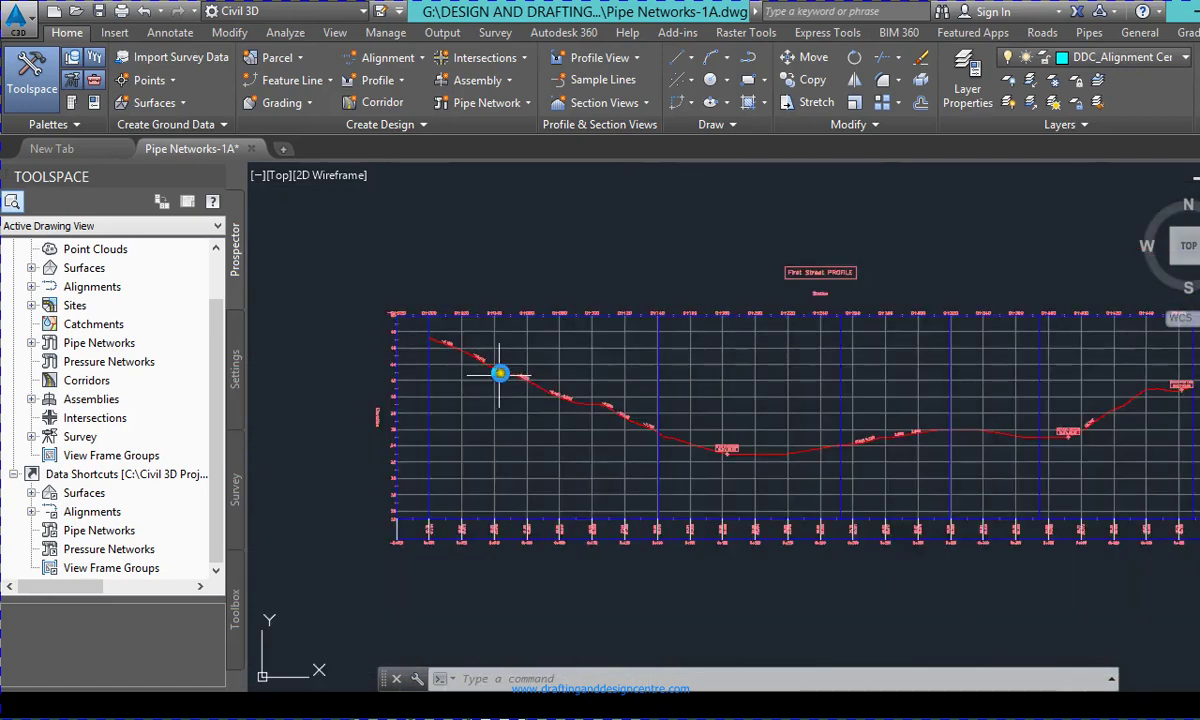
{"action": "scroll", "coordinate": [777, 476], "scroll_direction": "up", "scroll_amount": 3}
{"action": "scroll", "coordinate": [611, 436], "scroll_direction": "down", "scroll_amount": 5}
- Delete the station elevation label at station 0+182.89 where the low flat stretch of the profile begins
{"action": "scroll", "coordinate": [582, 427], "scroll_direction": "up", "scroll_amount": 6}
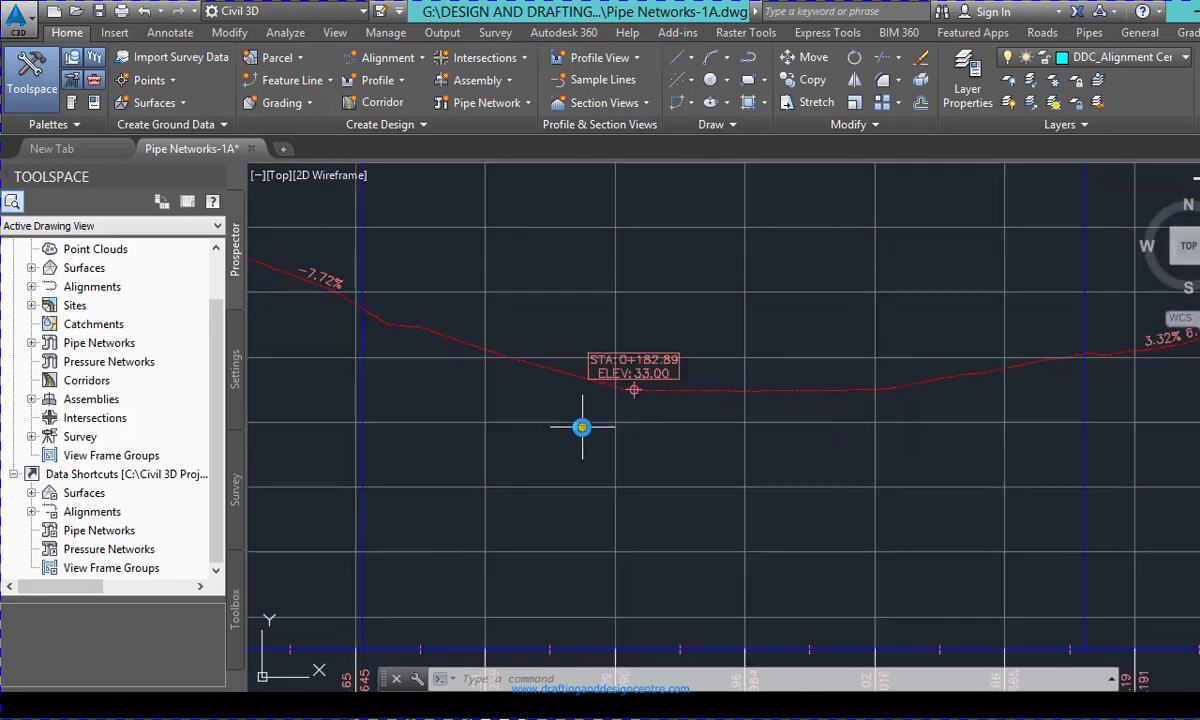
{"action": "scroll", "coordinate": [626, 339], "scroll_direction": "up", "scroll_amount": 3}
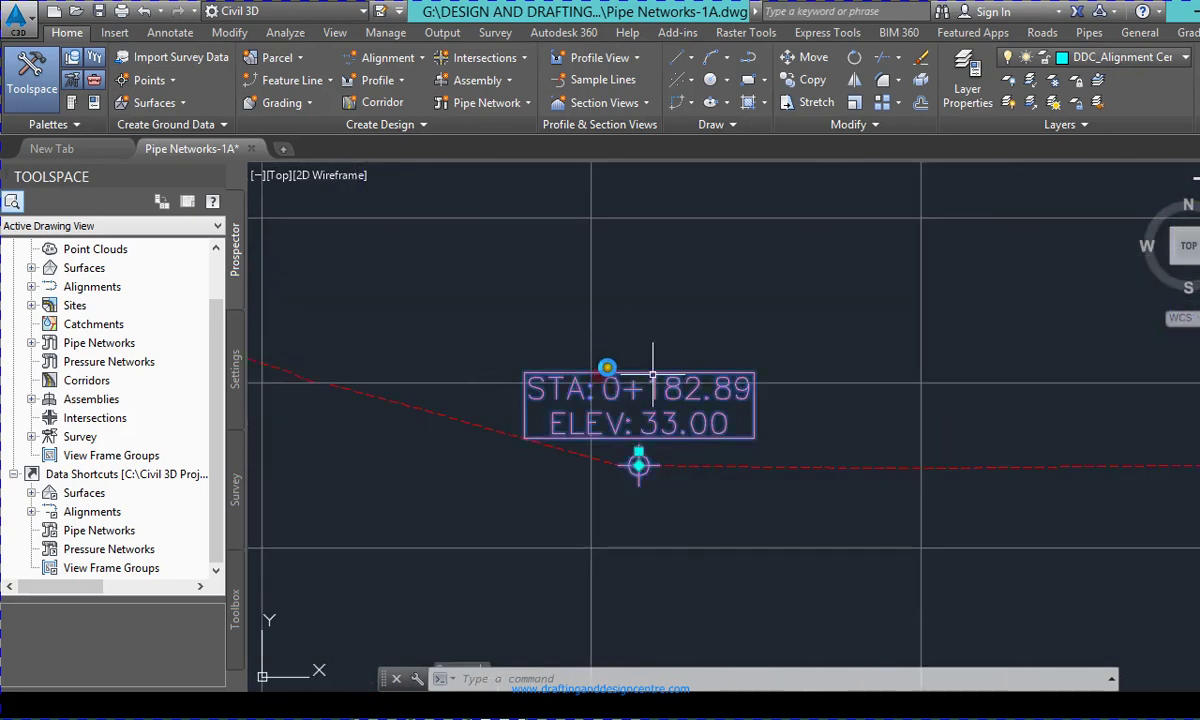
{"action": "left_click", "coordinate": [653, 375]}
{"action": "key", "text": "Delete"}
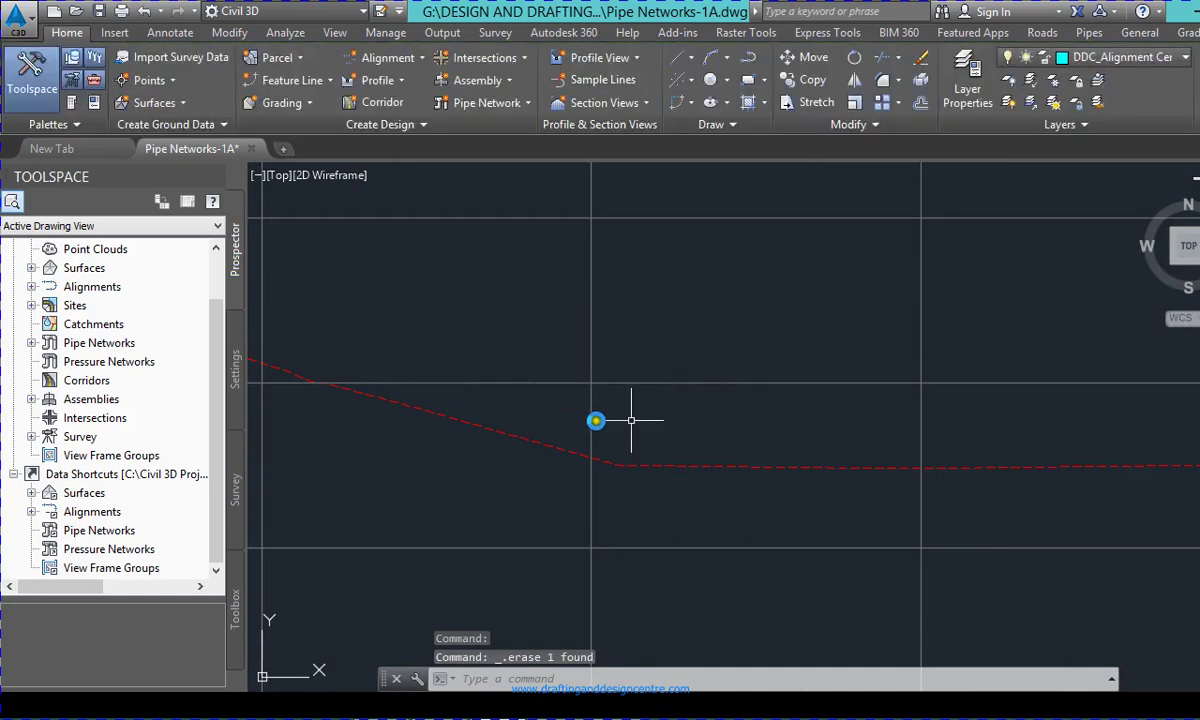
- Turn on the background grid display in the drawing
{"action": "mouse_move", "coordinate": [624, 425]}
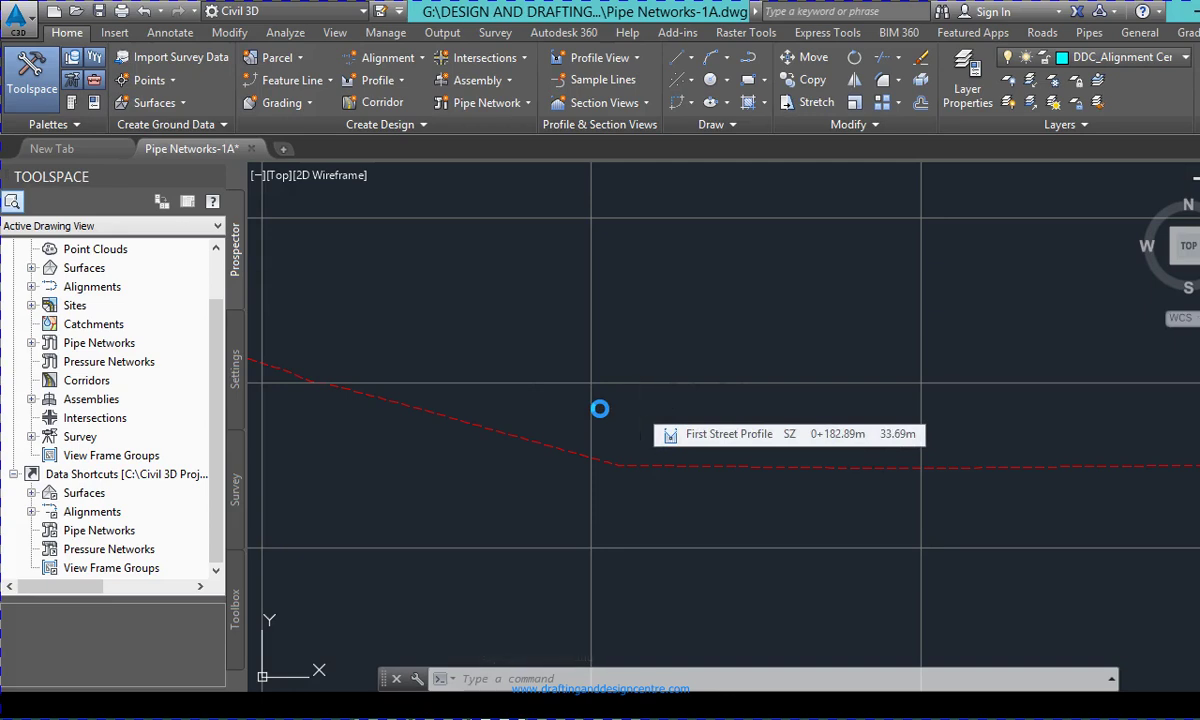
{"action": "key", "text": "F7"}
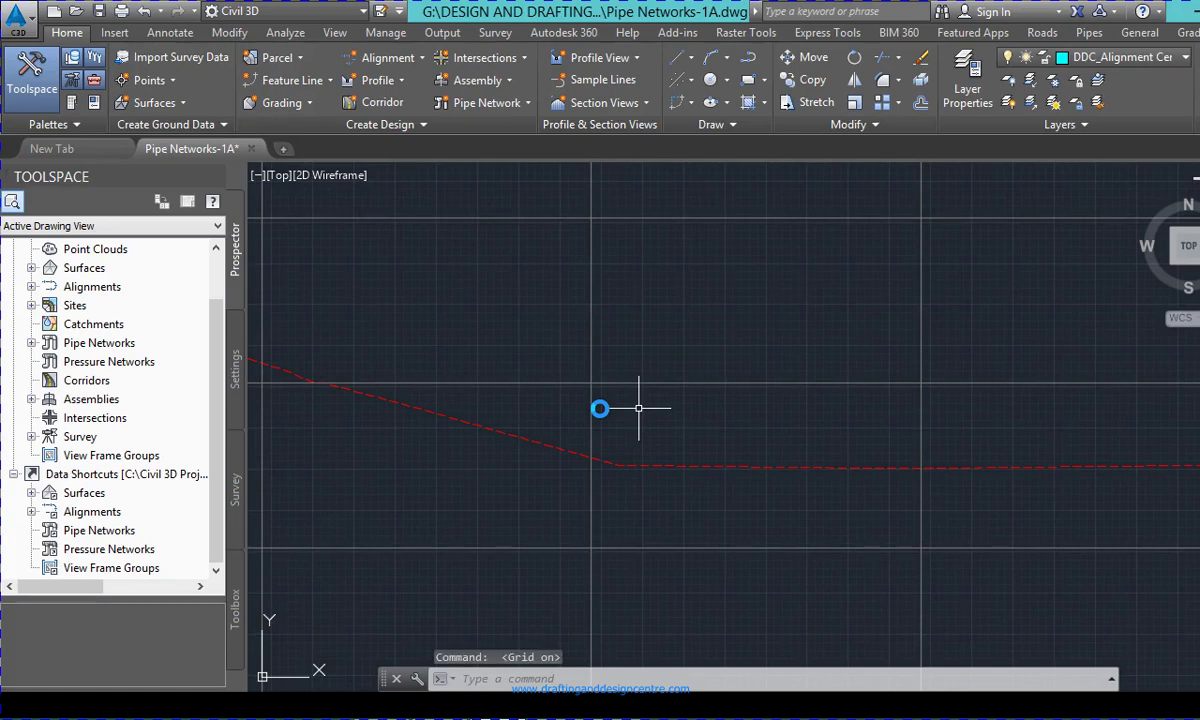